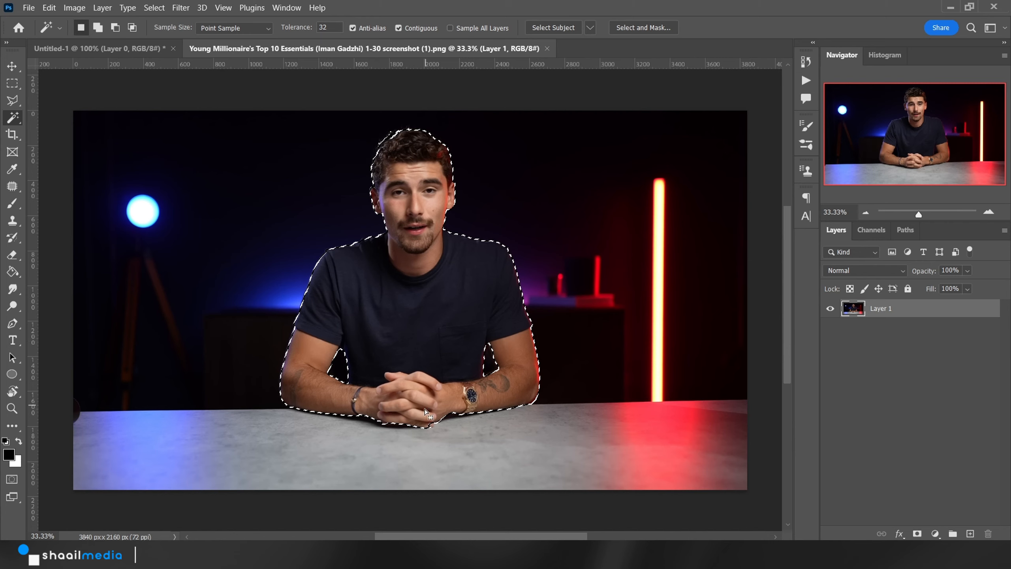
Step: Switch to the Magnetic Lasso tool and clear the current selection around the man
click(13, 88)
click(15, 100)
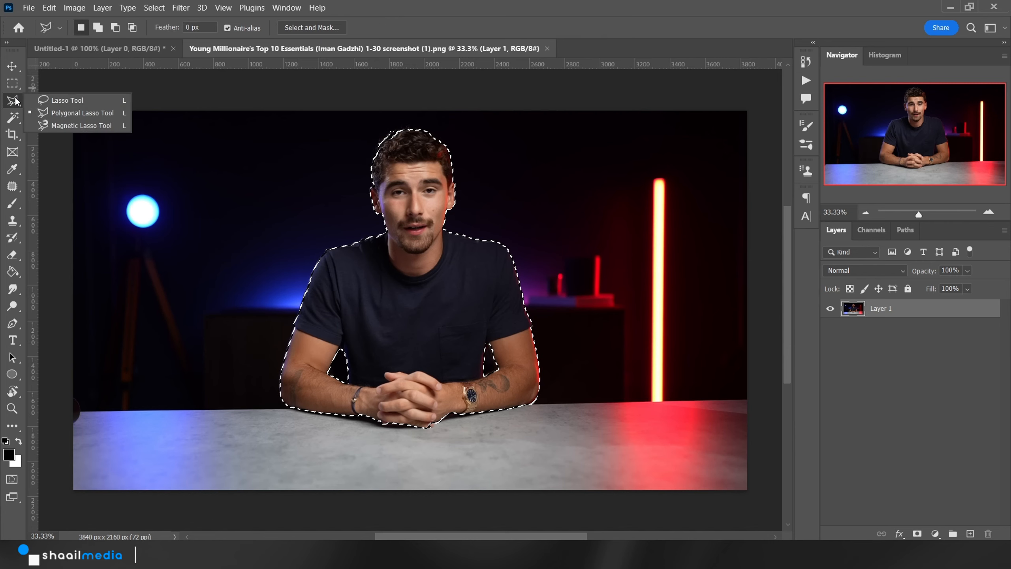
click(41, 126)
key(ctrl+d)
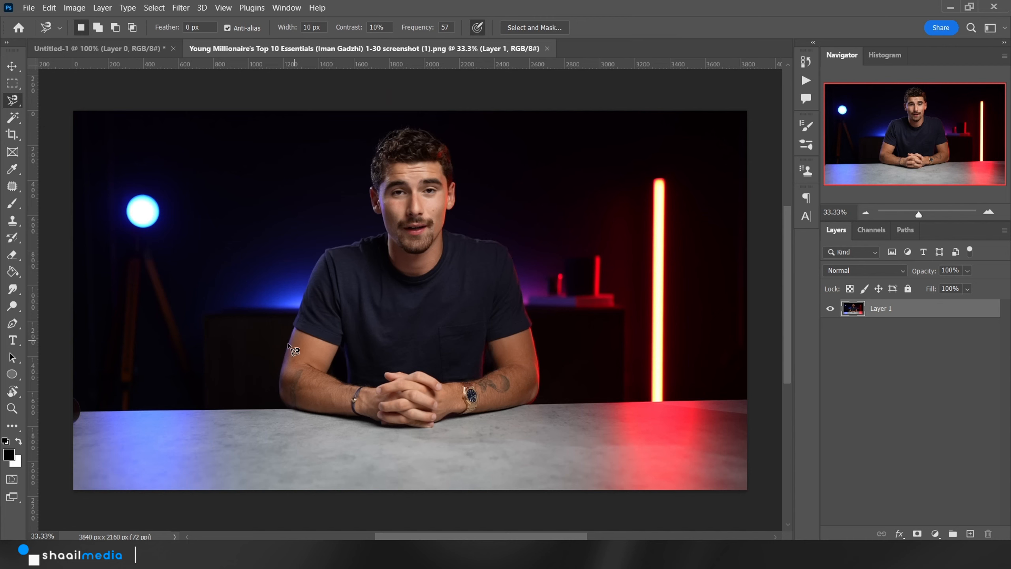
Step: Try to trace the man's arm, sleeve, shoulder and neck edge with the Magnetic Lasso, and discard that selection
scroll(247, 381, up, 3)
scroll(247, 382, up, 3)
click(379, 338)
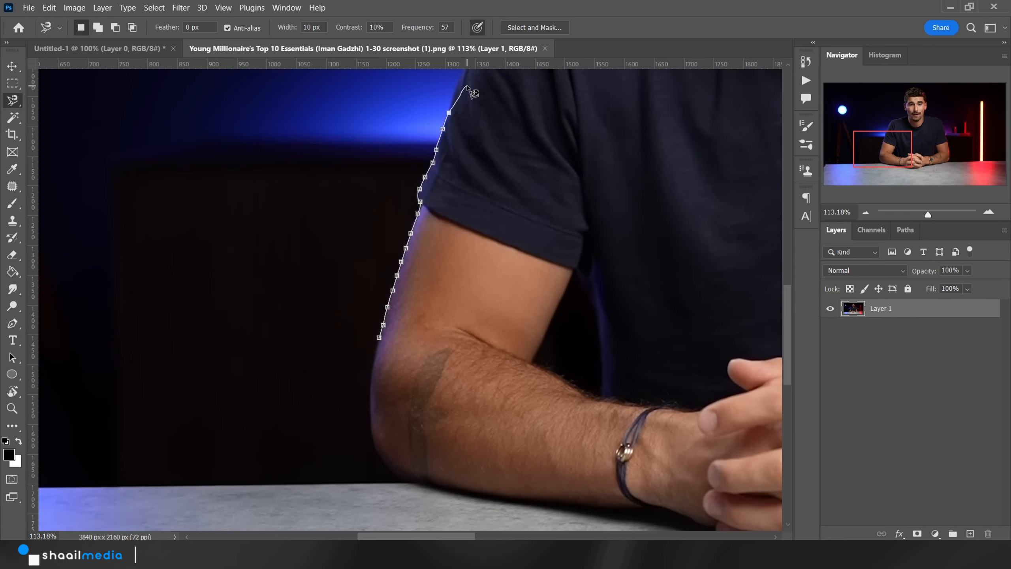
drag(465, 87, 405, 236)
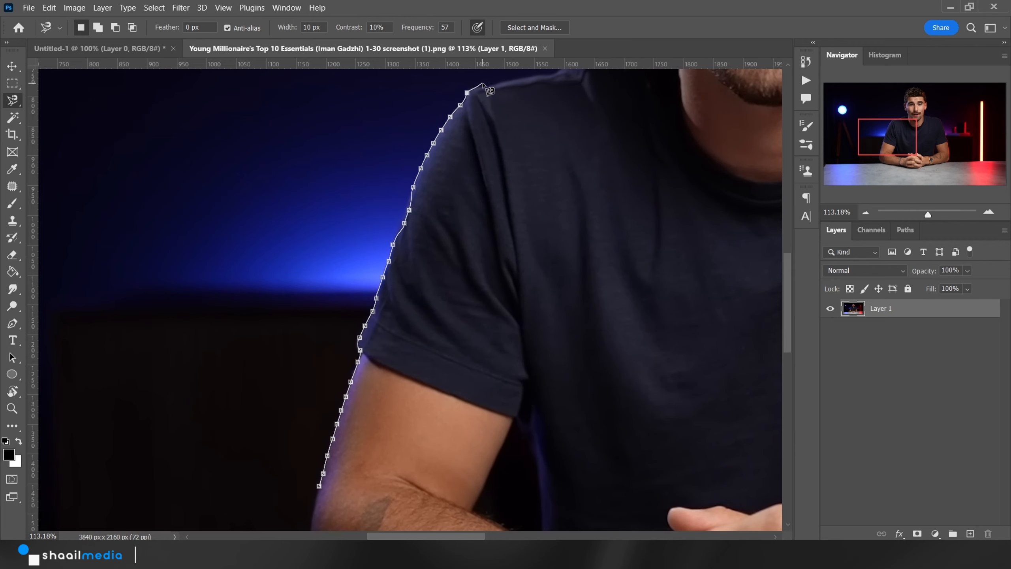
drag(525, 86, 411, 244)
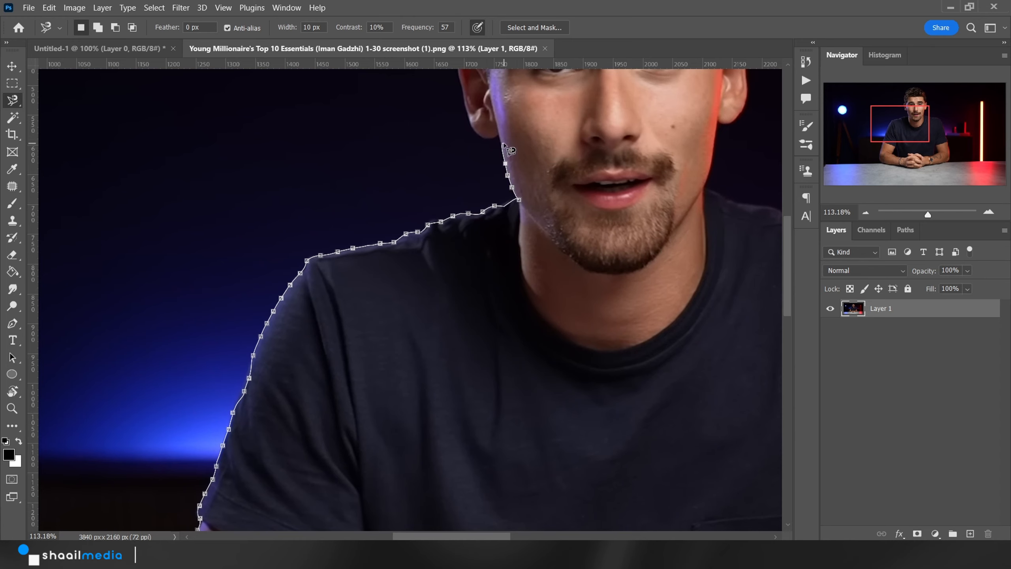
double_click(132, 529)
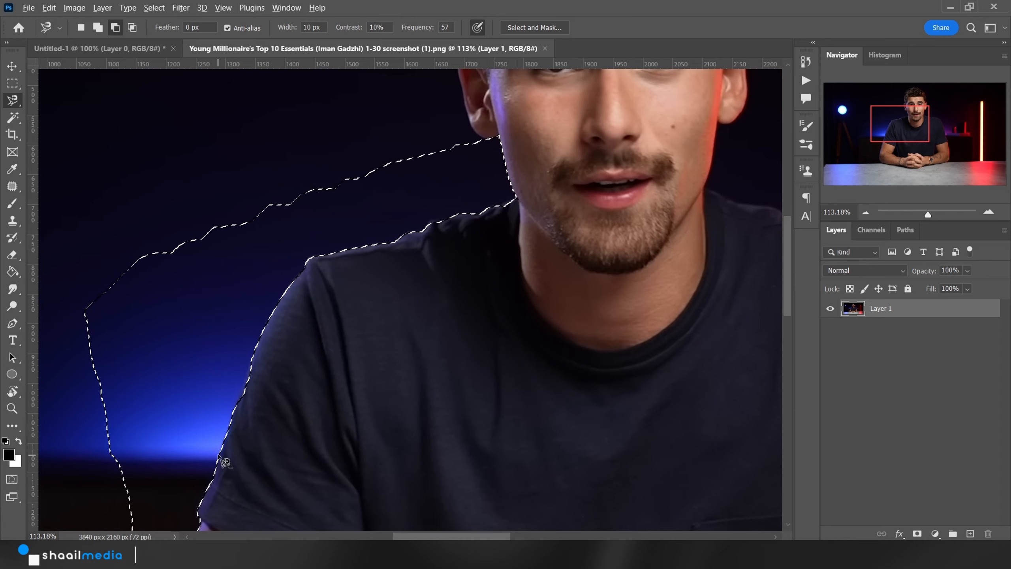
scroll(233, 432, down, 7)
key(ctrl+d)
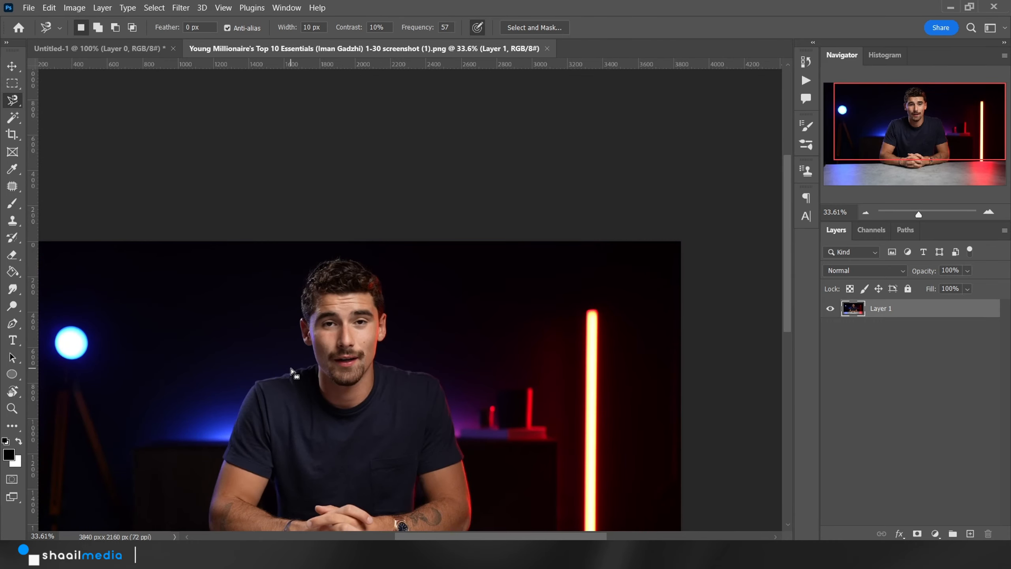
Step: Select the man with the selection tools and add a layer mask that hides the background
scroll(307, 391, down, 1)
drag(361, 417, 468, 332)
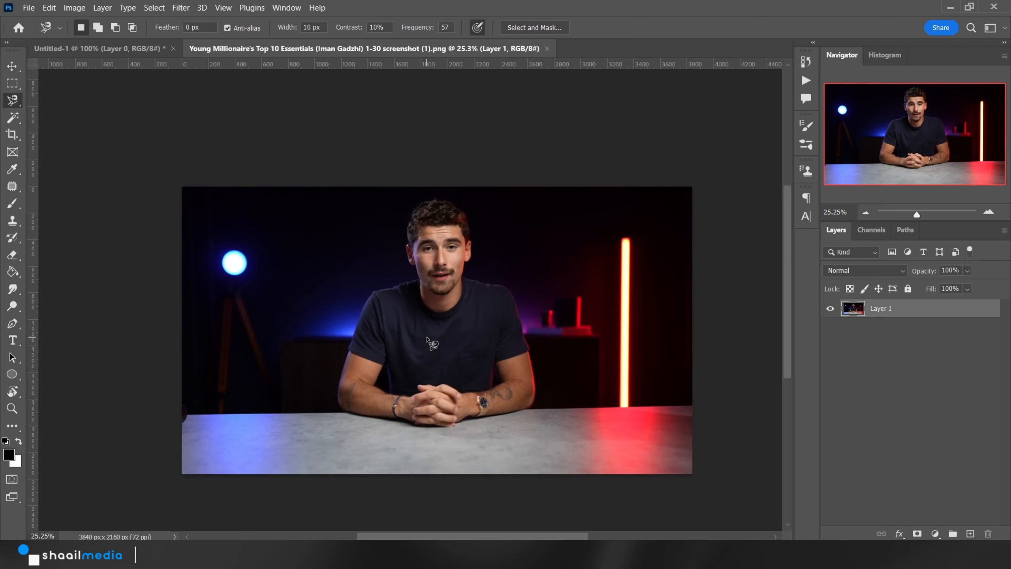
key(w)
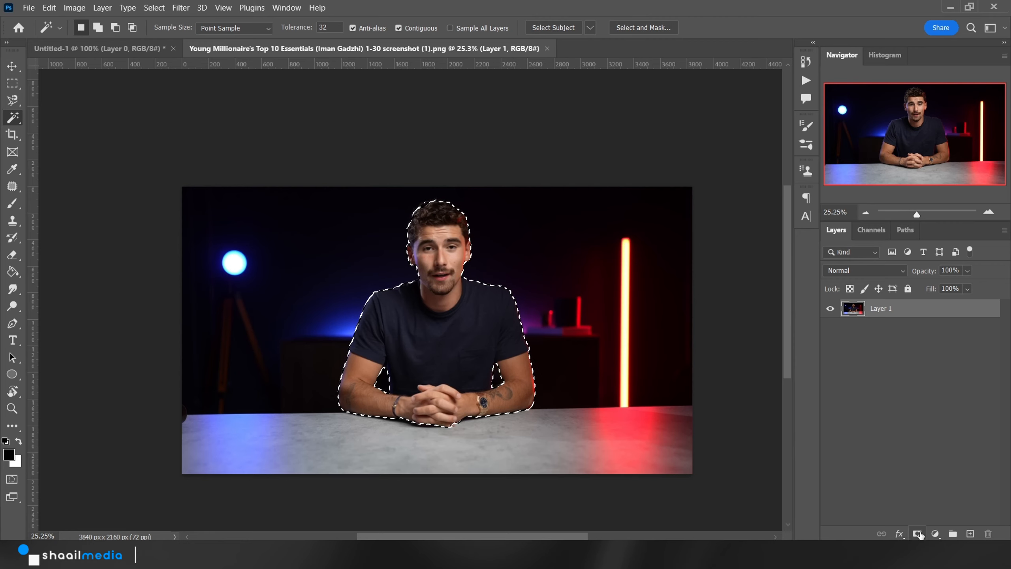
click(918, 533)
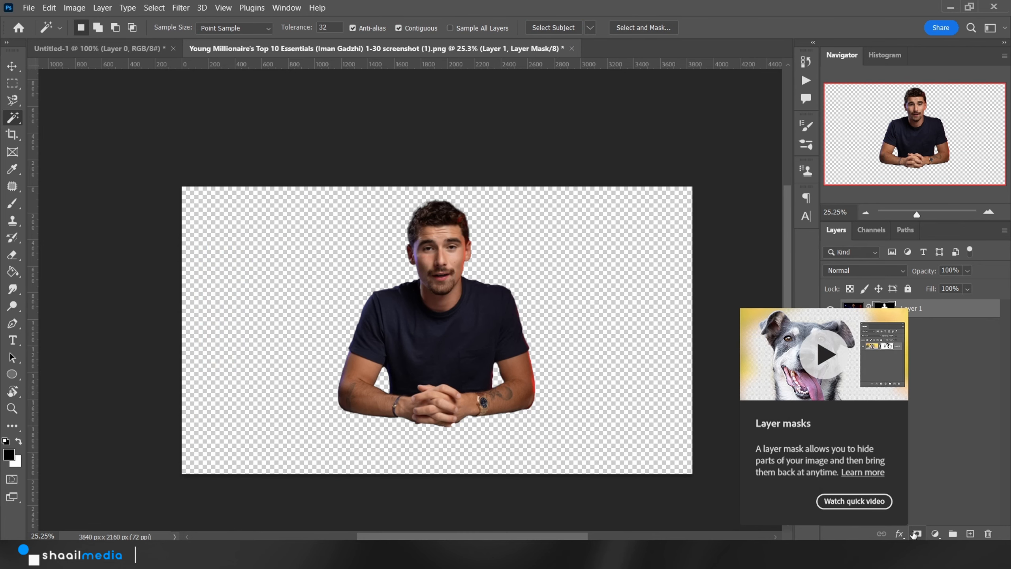
Step: Examine the masked cutout's edges up close around the shoulders, face and top of the hair
scroll(414, 267, up, 7)
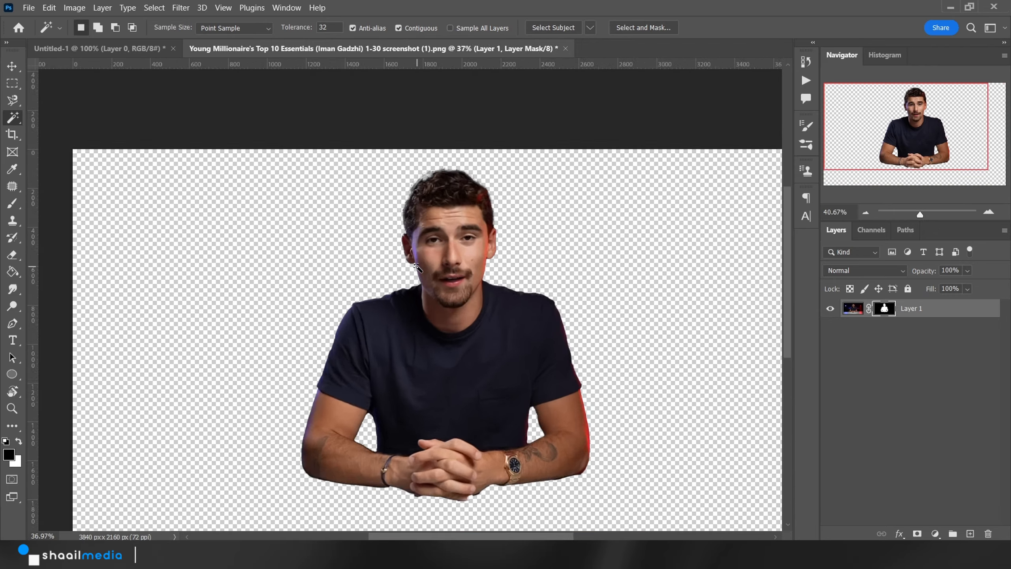
scroll(415, 267, down, 7)
scroll(415, 267, up, 3)
scroll(415, 267, down, 2)
scroll(414, 267, up, 2)
scroll(414, 267, down, 2)
scroll(414, 267, up, 3)
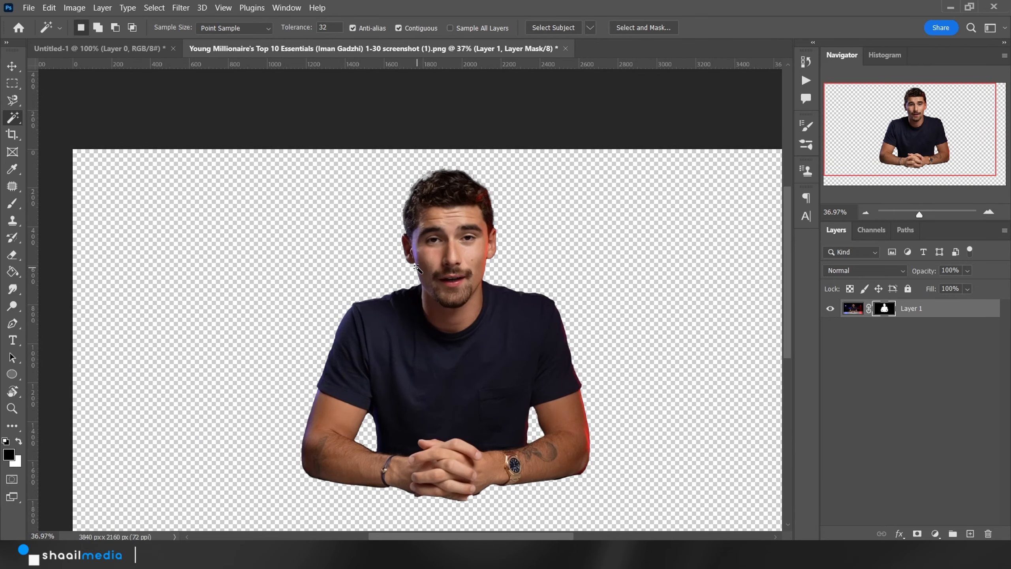
scroll(392, 266, up, 10)
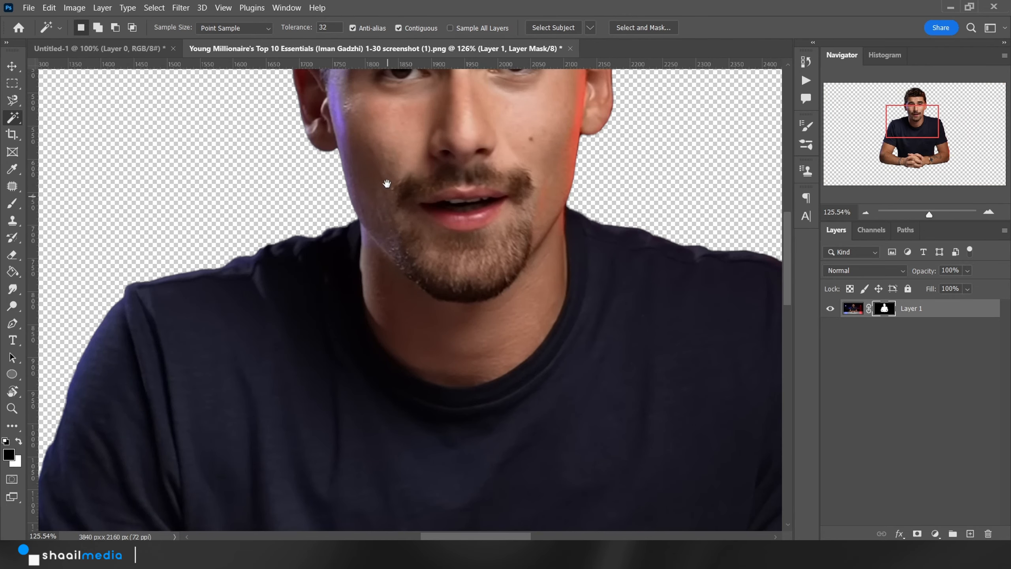
drag(387, 183, 373, 393)
scroll(367, 330, up, 4)
key(b)
drag(352, 216, 8, 221)
drag(302, 137, 380, 399)
drag(455, 281, 452, 321)
scroll(458, 319, up, 4)
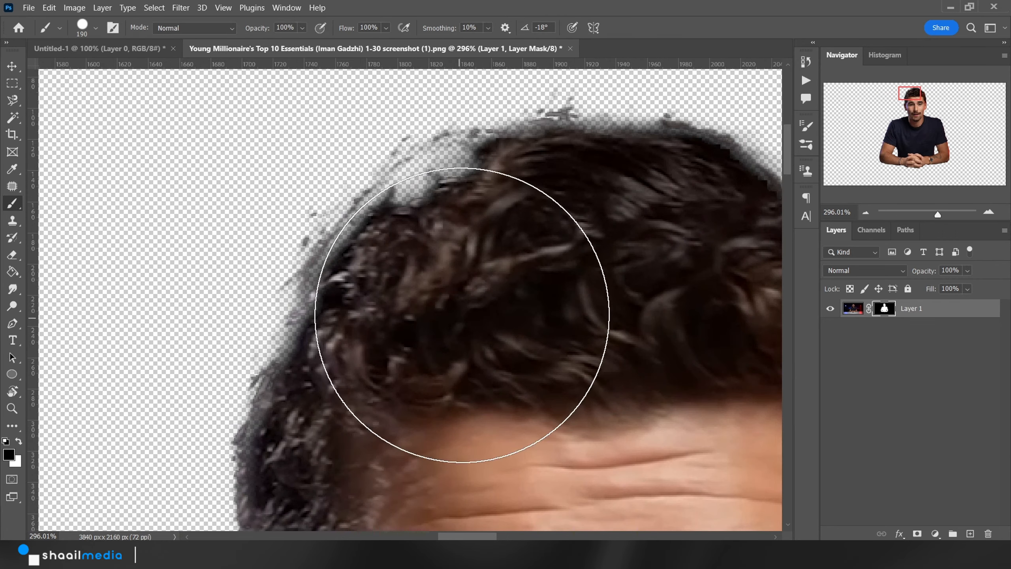
Step: Examine the mask's edges along both ears and the sides of the hair
drag(502, 269, 334, 388)
drag(518, 487, 293, 348)
drag(629, 458, 485, 316)
drag(577, 454, 560, 266)
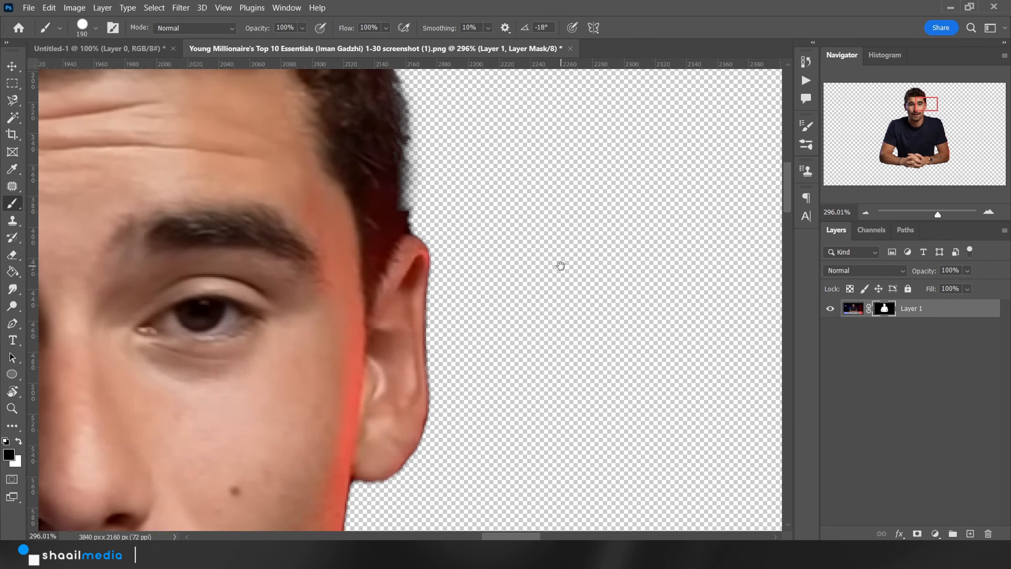
drag(539, 476, 561, 278)
drag(530, 493, 544, 227)
drag(577, 328, 510, 530)
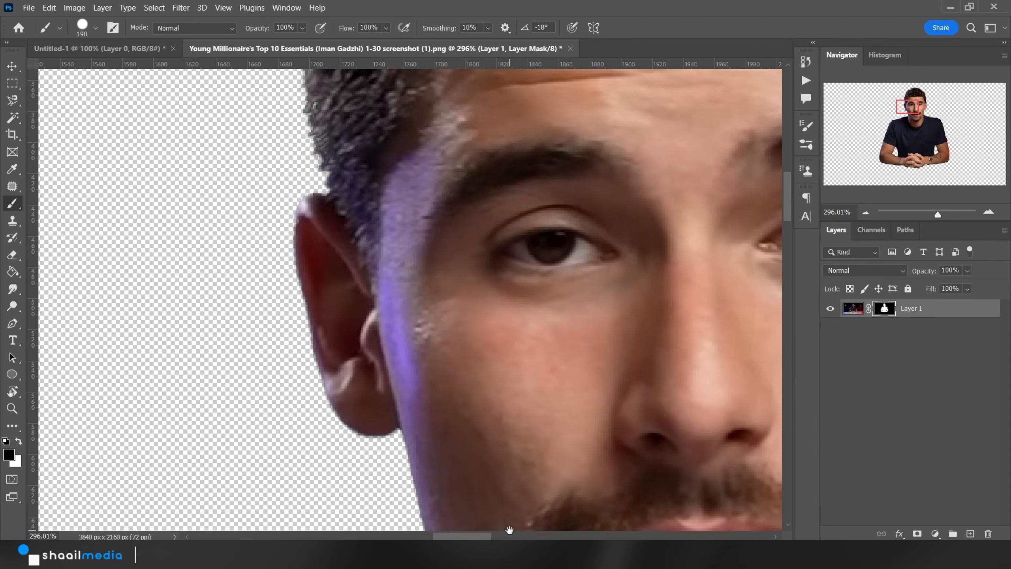
drag(472, 208, 446, 400)
drag(463, 152, 370, 284)
mouse_move(378, 178)
mouse_down()
mouse_move(318, 301)
mouse_move(345, 243)
mouse_up()
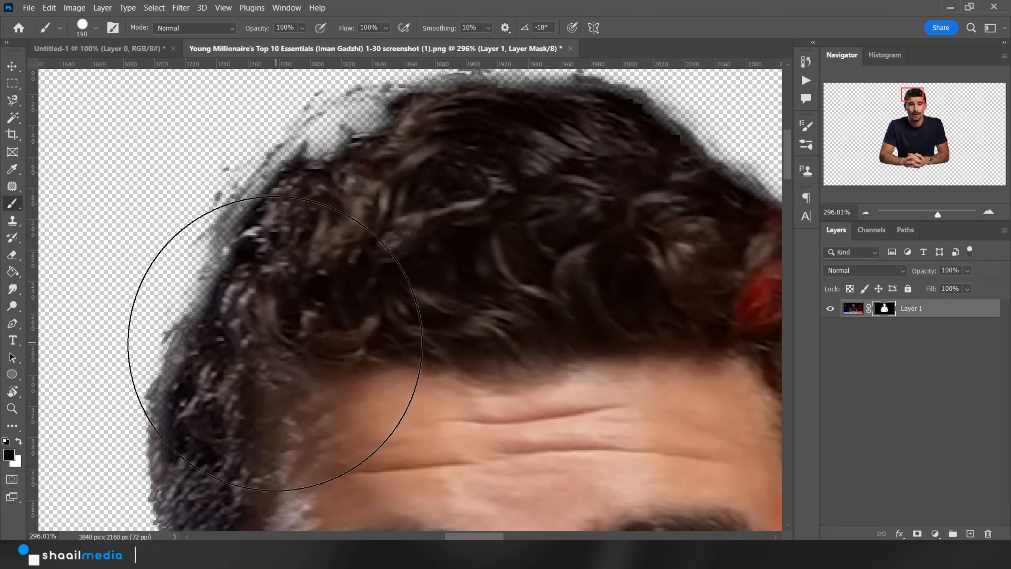
Step: Set the foreground colour to white for painting on the layer mask
key(x)
click(18, 442)
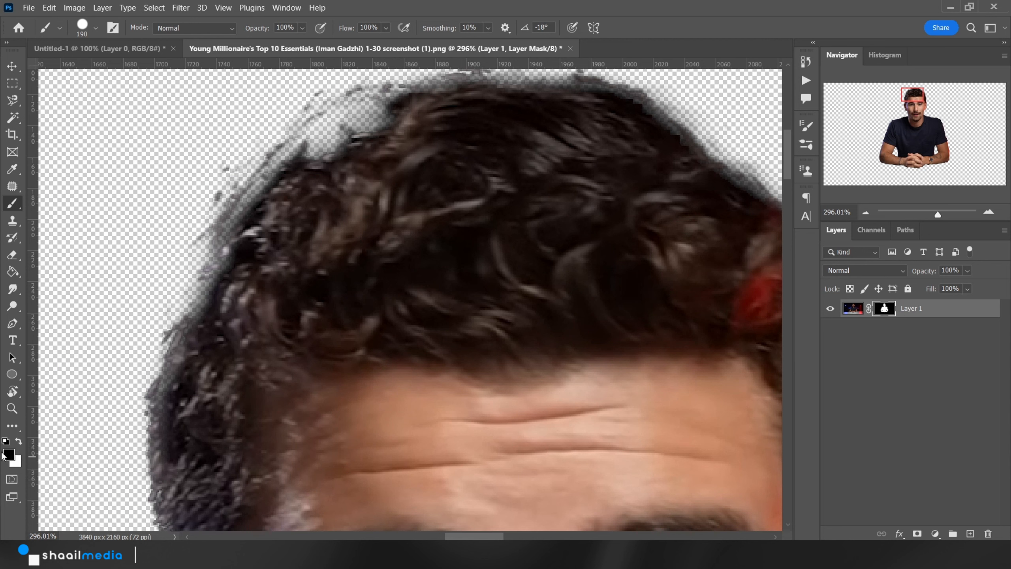
click(7, 454)
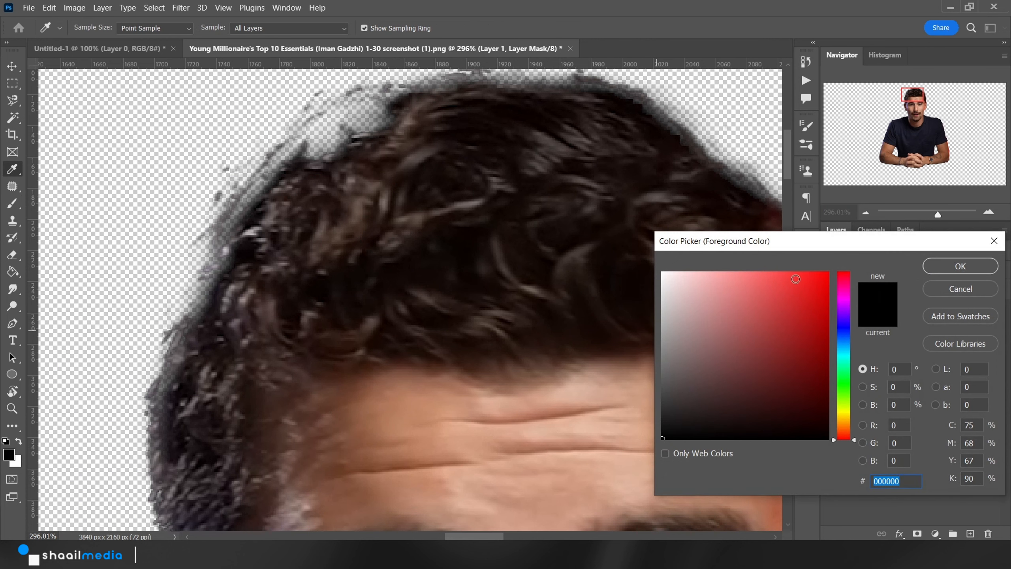
drag(805, 344, 206, 7)
key(Return)
Step: Refine the layer mask with a small brush, painting along the hair's edge to clean up the leftover dark fringe
mouse_move(233, 439)
mouse_down()
mouse_move(308, 295)
mouse_move(309, 312)
mouse_move(336, 317)
mouse_move(332, 277)
mouse_up()
drag(391, 307, 236, 305)
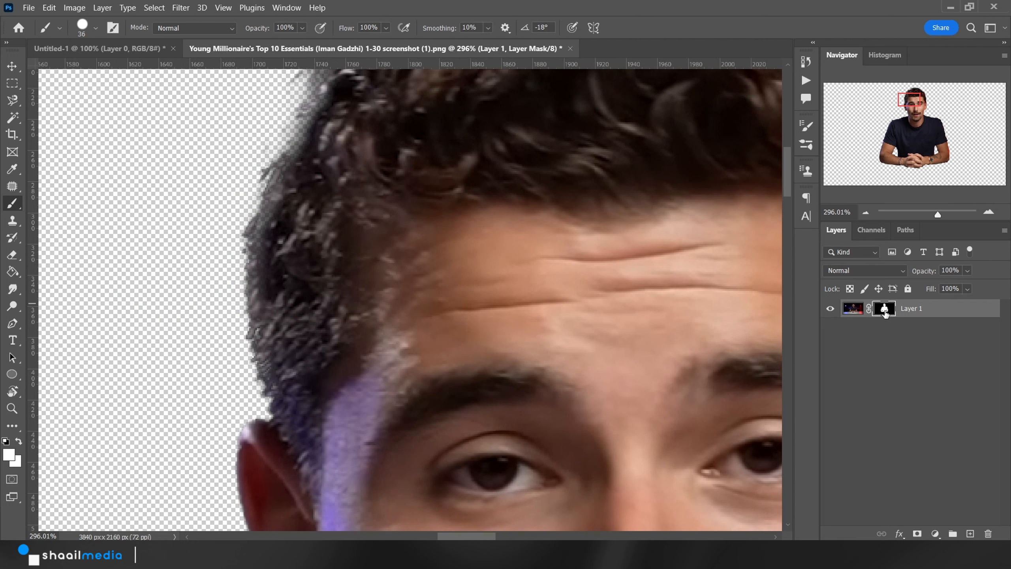
drag(282, 307, 270, 306)
mouse_move(277, 271)
mouse_down()
mouse_move(289, 399)
mouse_move(280, 375)
mouse_move(301, 463)
mouse_move(259, 280)
mouse_move(270, 328)
mouse_move(263, 241)
mouse_move(302, 189)
mouse_move(283, 321)
mouse_up()
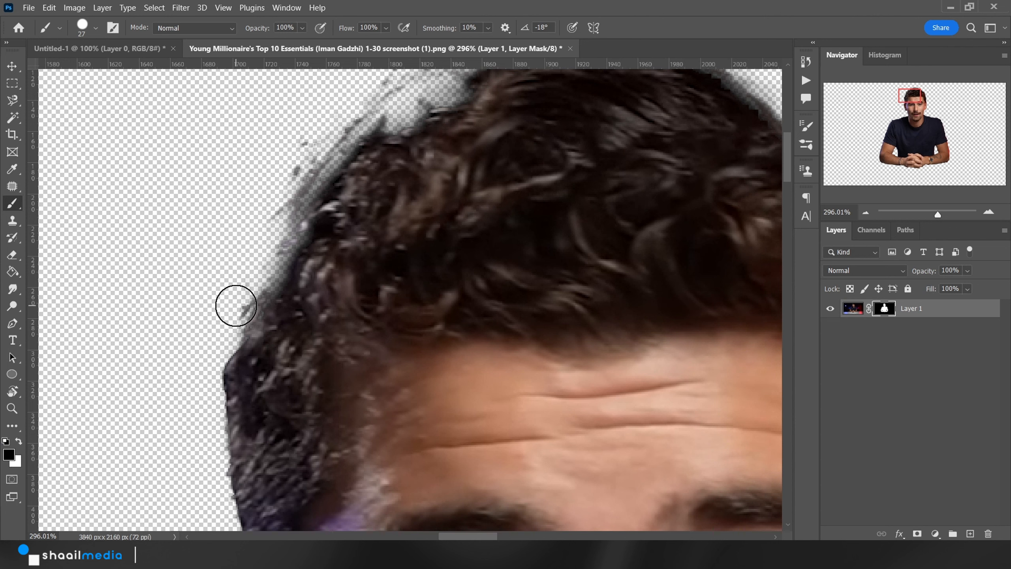
mouse_move(225, 316)
mouse_down()
mouse_move(234, 291)
mouse_move(210, 331)
mouse_move(225, 314)
mouse_move(220, 332)
mouse_move(225, 323)
mouse_move(248, 273)
mouse_move(262, 213)
mouse_move(329, 109)
mouse_up()
scroll(326, 218, down, 5)
scroll(327, 277, up, 4)
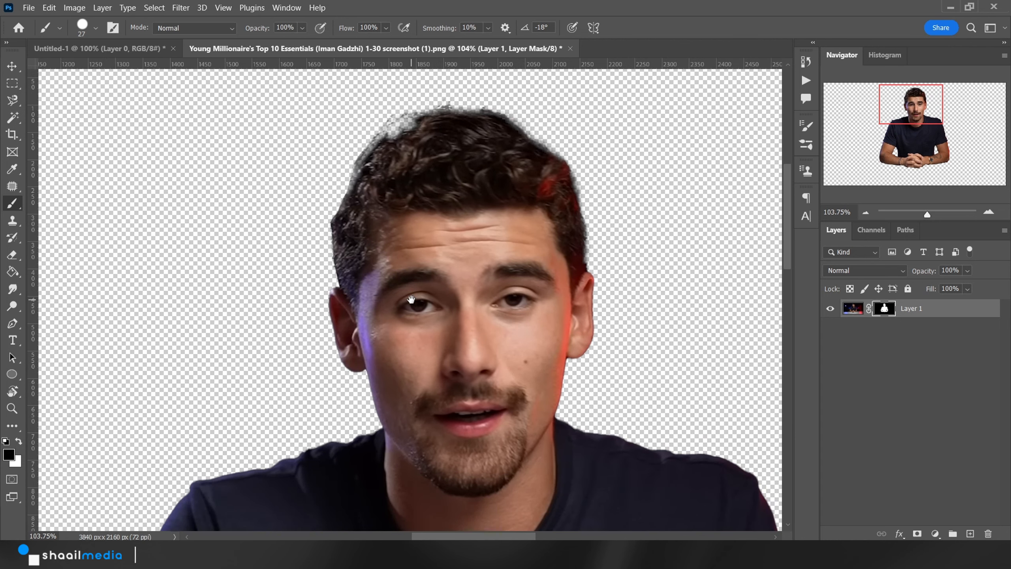
scroll(326, 287, up, 3)
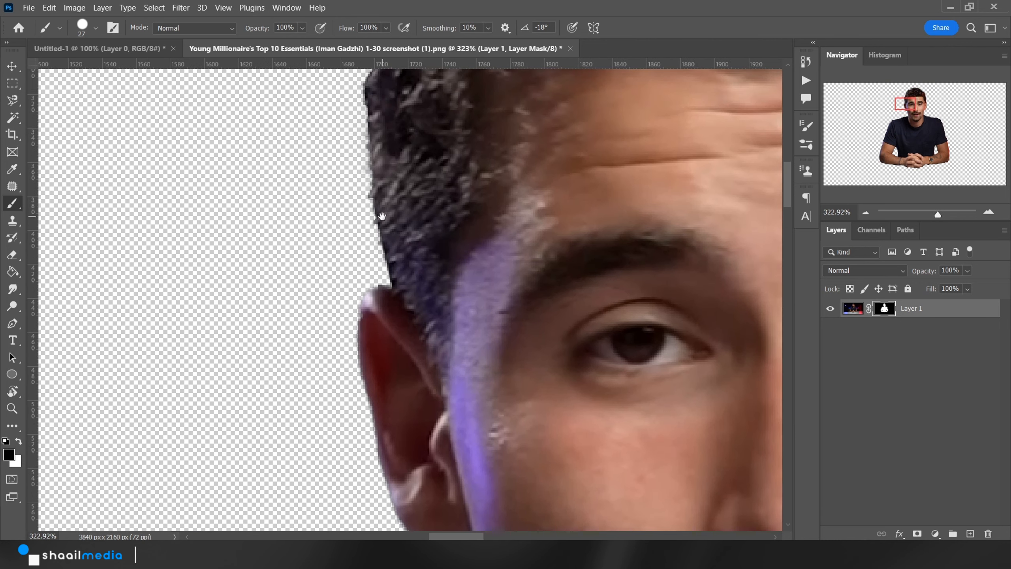
mouse_move(349, 202)
mouse_down()
mouse_move(349, 99)
mouse_move(343, 293)
mouse_move(338, 274)
mouse_move(368, 167)
mouse_move(344, 346)
mouse_up()
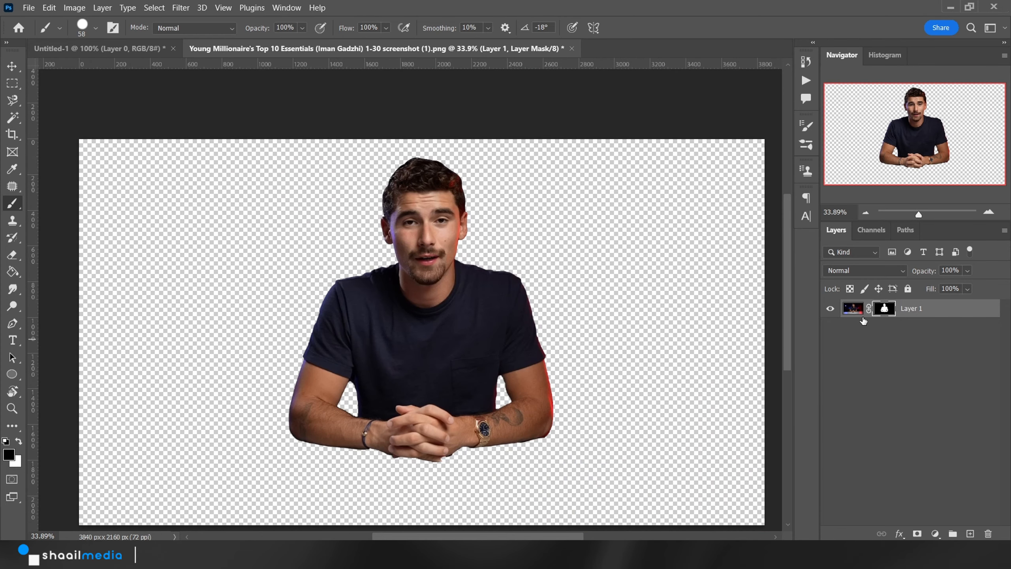
Step: Convert the masked Layer 1 to a smart object
right_click(912, 309)
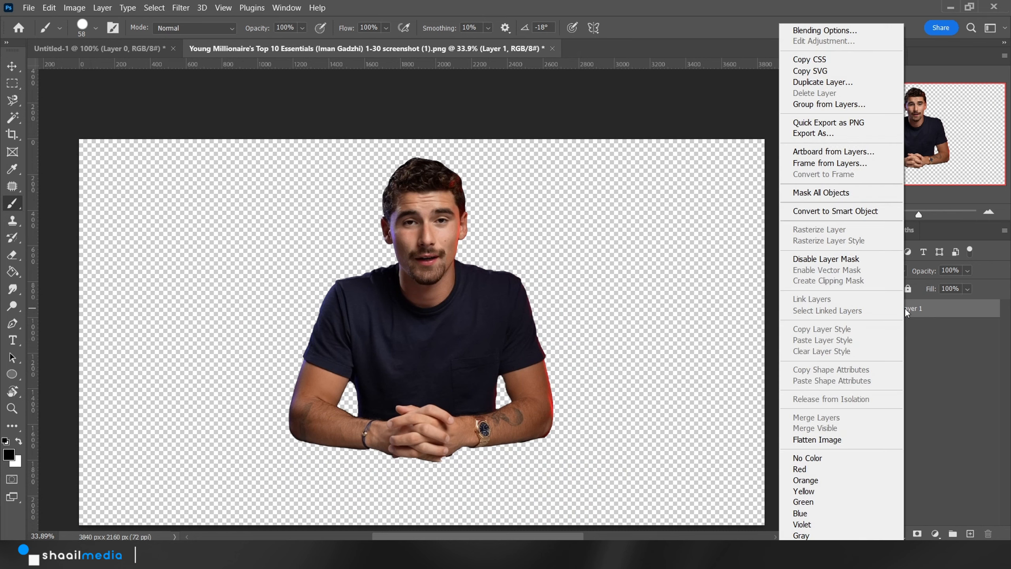
click(838, 215)
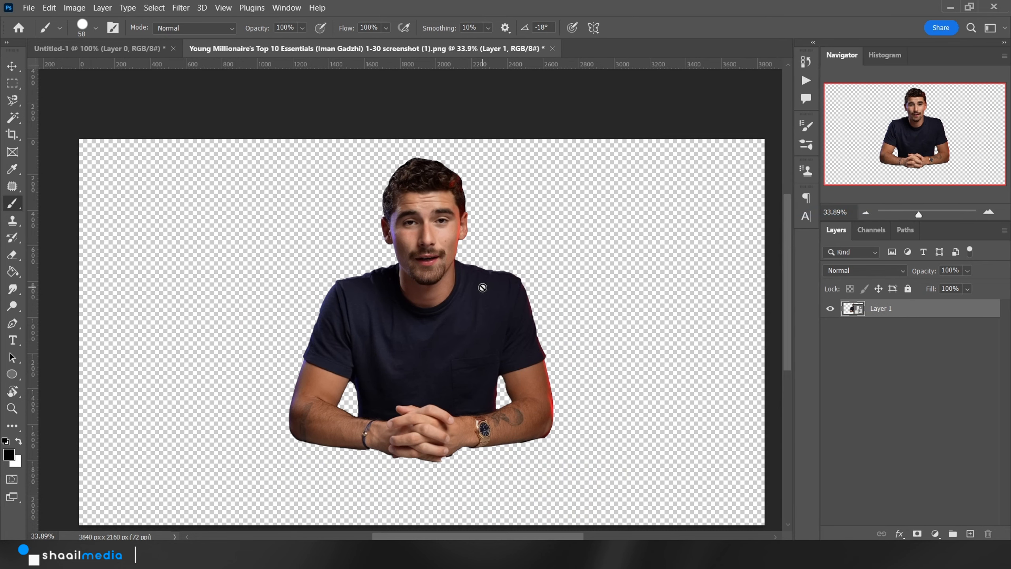
Step: Try a large white brush stroke on the mask inside the smart object, undo it and close the smart object's contents
double_click(860, 310)
click(881, 313)
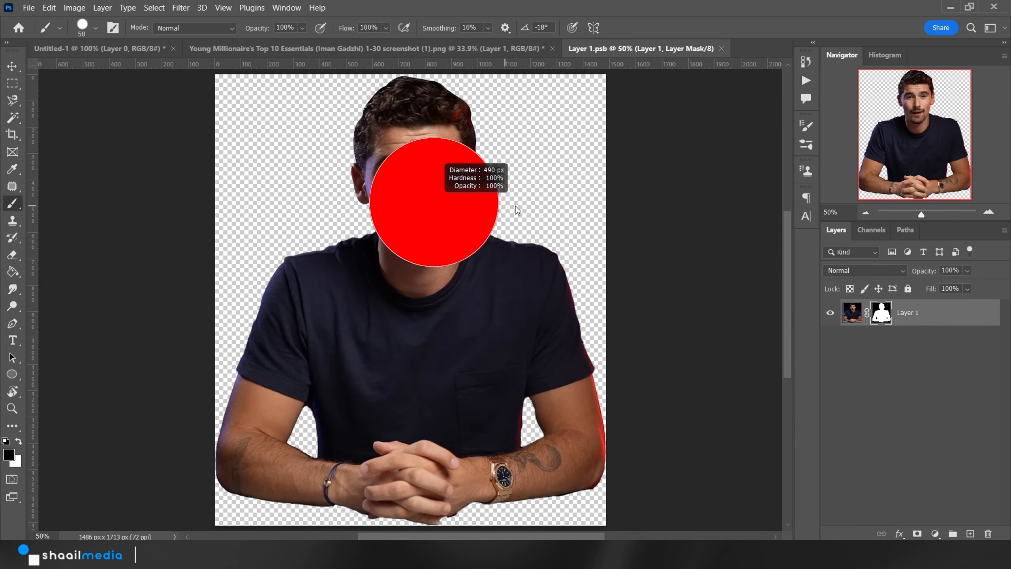
key(x)
mouse_move(524, 199)
mouse_down()
mouse_move(541, 45)
mouse_move(404, 64)
mouse_move(294, 530)
mouse_move(452, 192)
mouse_up()
key(ctrl+z)
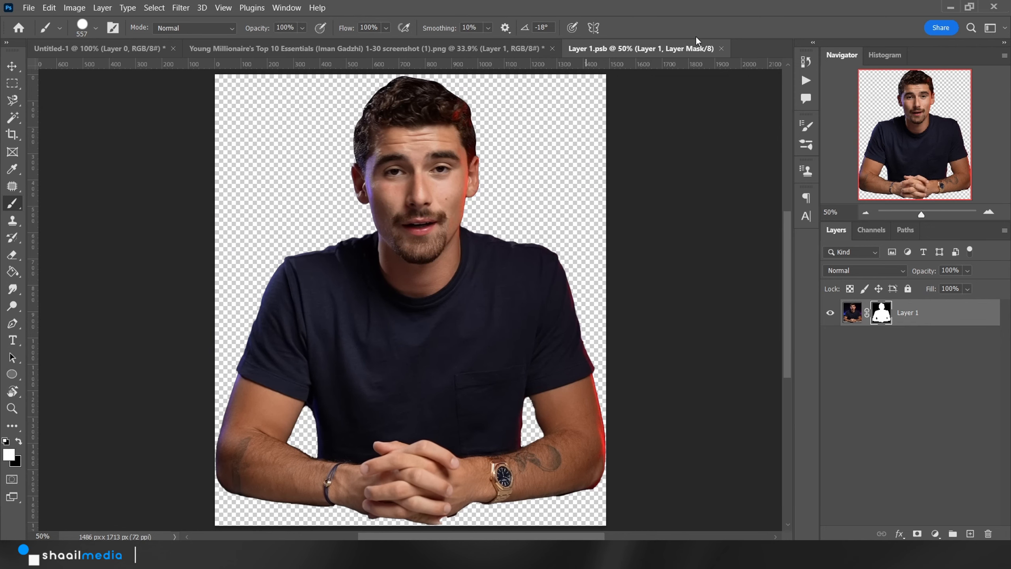
click(721, 48)
key(x)
Step: Move the cutout of the man into the Untitled-1 document and close the source screenshot
key(v)
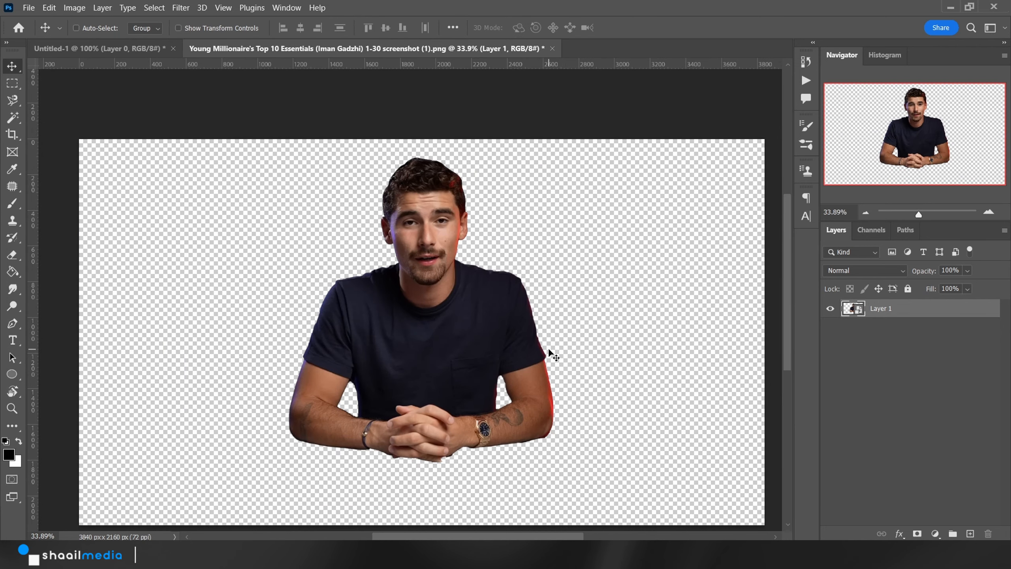
drag(545, 351, 88, 50)
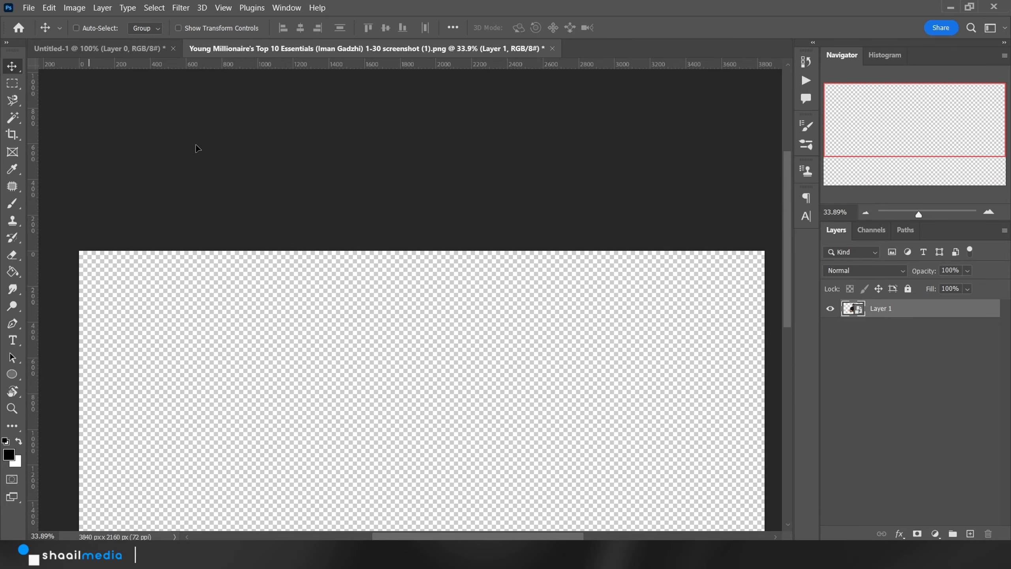
drag(196, 145, 386, 297)
scroll(451, 314, down, 6)
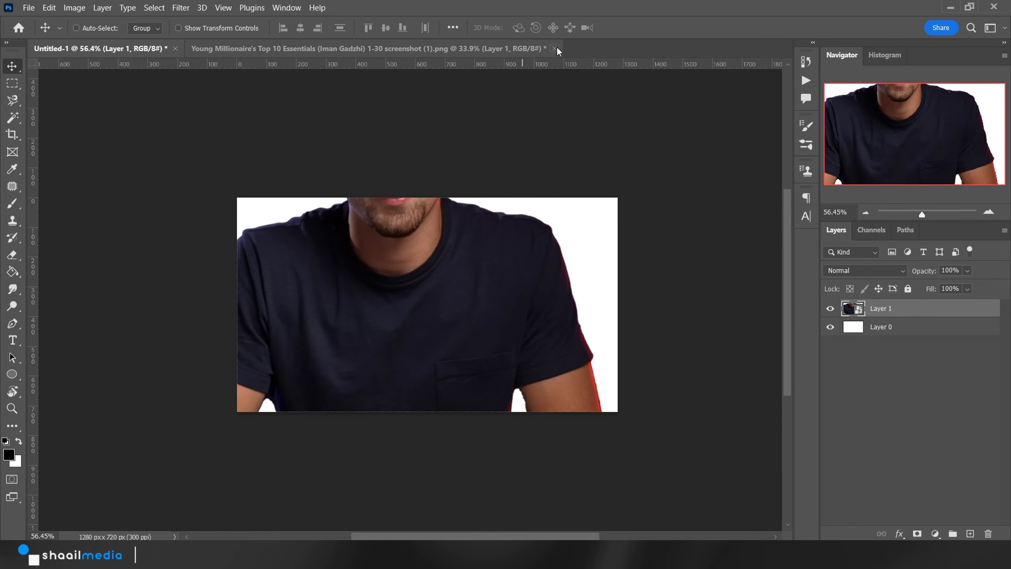
click(554, 49)
click(525, 217)
Step: Scale down the man's cutout proportionally and position it so his head and folded arms fit the canvas height
scroll(481, 239, down, 4)
key(ctrl+t)
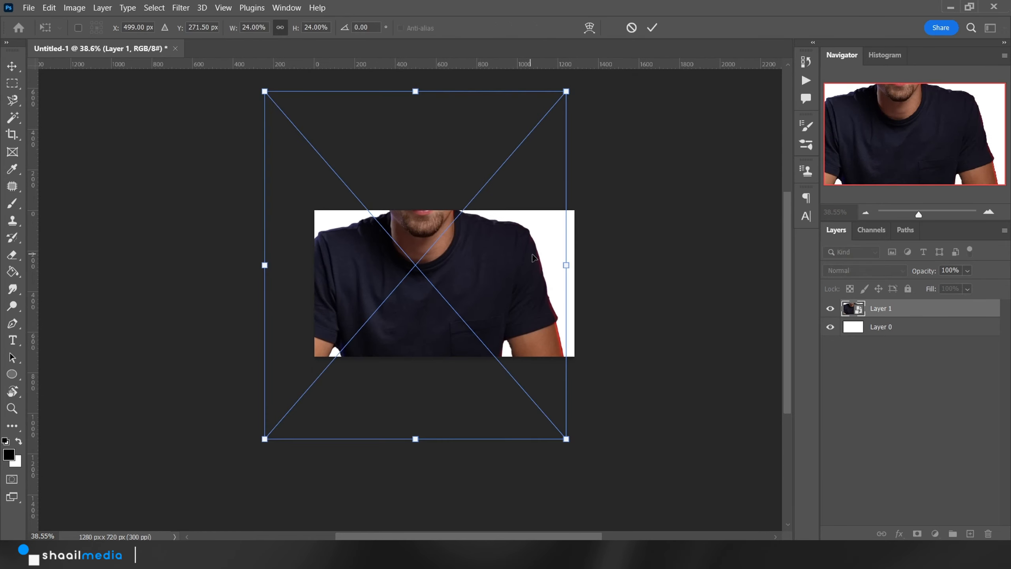
drag(566, 265, 422, 264)
drag(361, 283, 457, 313)
mouse_move(518, 388)
mouse_down()
mouse_move(505, 386)
mouse_move(517, 374)
mouse_up()
key(Return)
scroll(523, 373, up, 7)
drag(584, 245, 535, 266)
scroll(599, 248, down, 4)
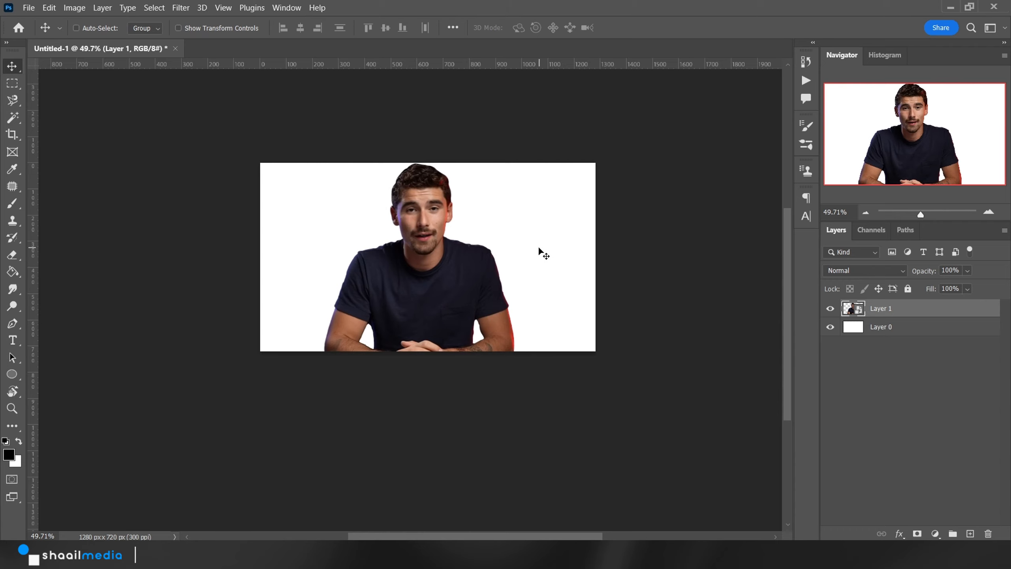
Step: Enlarge the black-texture image behind the man and position it to cover the whole canvas
scroll(524, 267, up, 2)
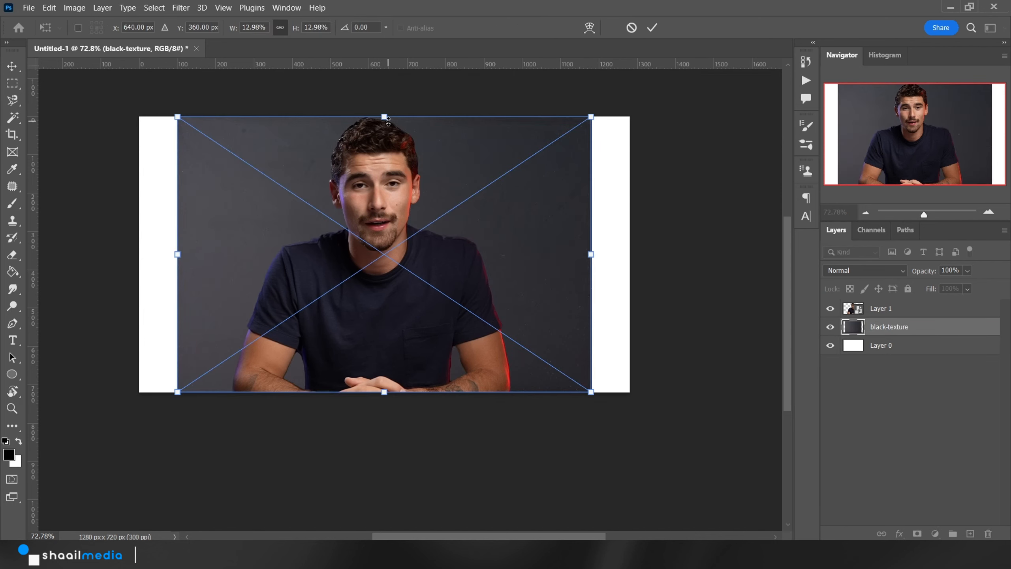
drag(388, 121, 385, 68)
drag(392, 135, 388, 189)
key(Return)
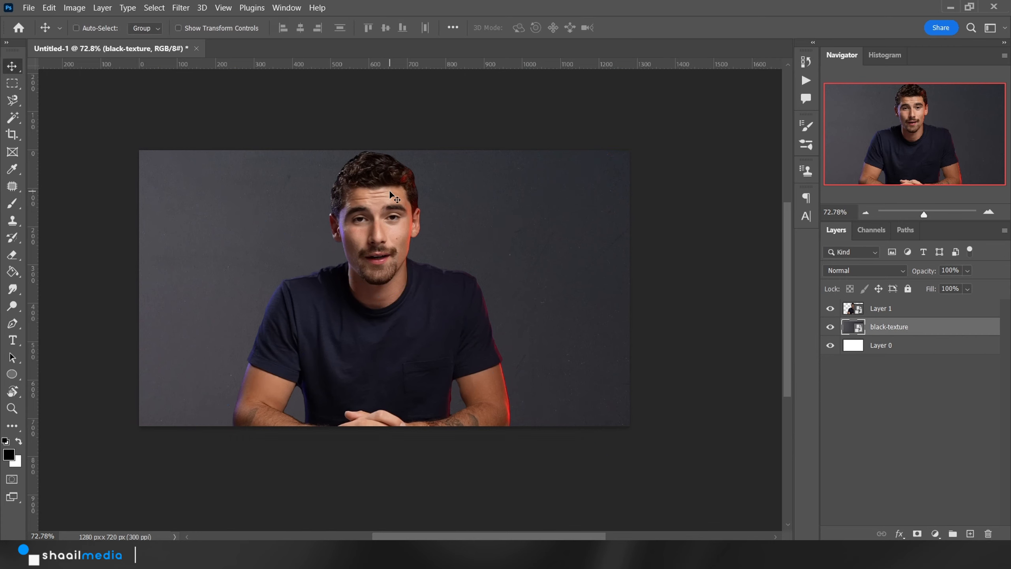
scroll(402, 254, up, 3)
key(ctrl)
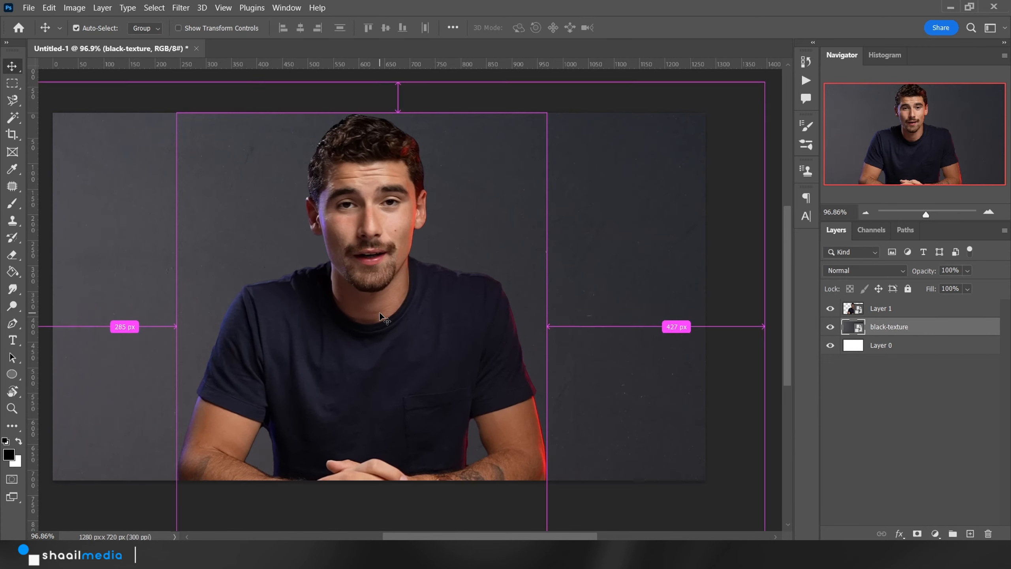
scroll(392, 303, up, 2)
drag(379, 306, 398, 316)
scroll(402, 310, down, 2)
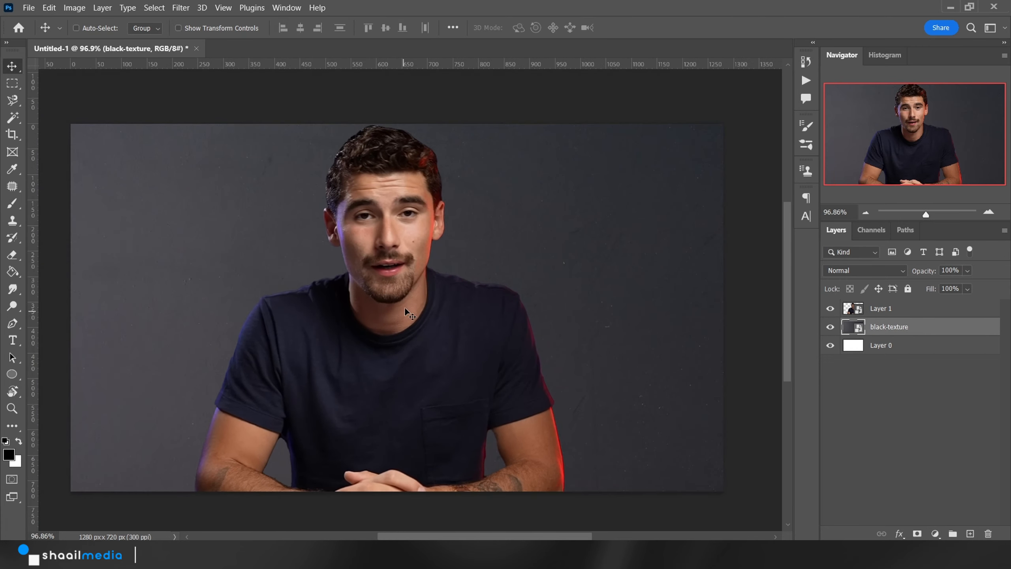
drag(441, 232, 431, 269)
Step: Resize the man's cutout proportionally and align it with the canvas's upper edge so his head and folded hands fit inside the canvas
click(891, 311)
key(ctrl+t)
key(ctrl+0)
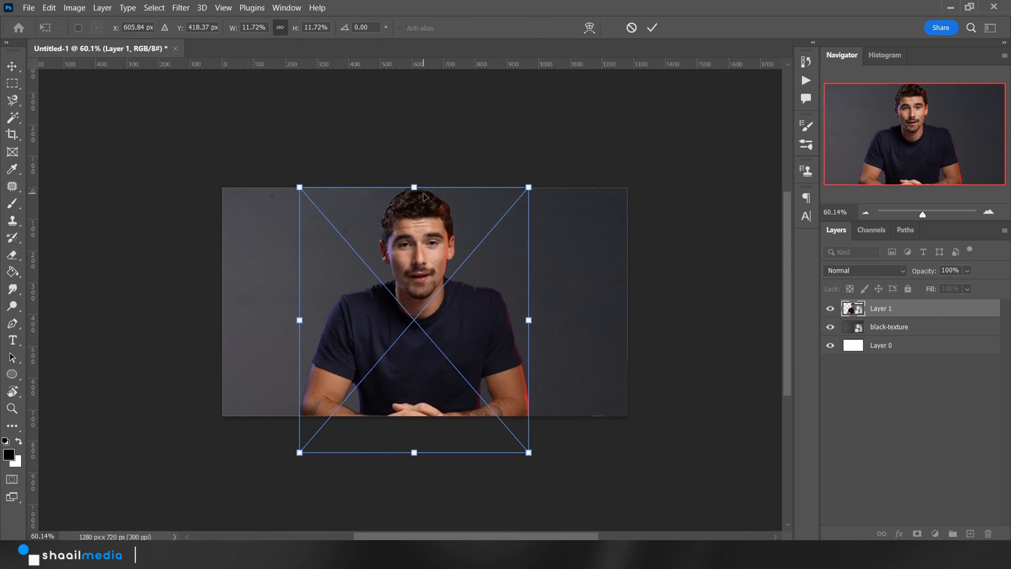
drag(415, 187, 415, 151)
drag(422, 191, 422, 224)
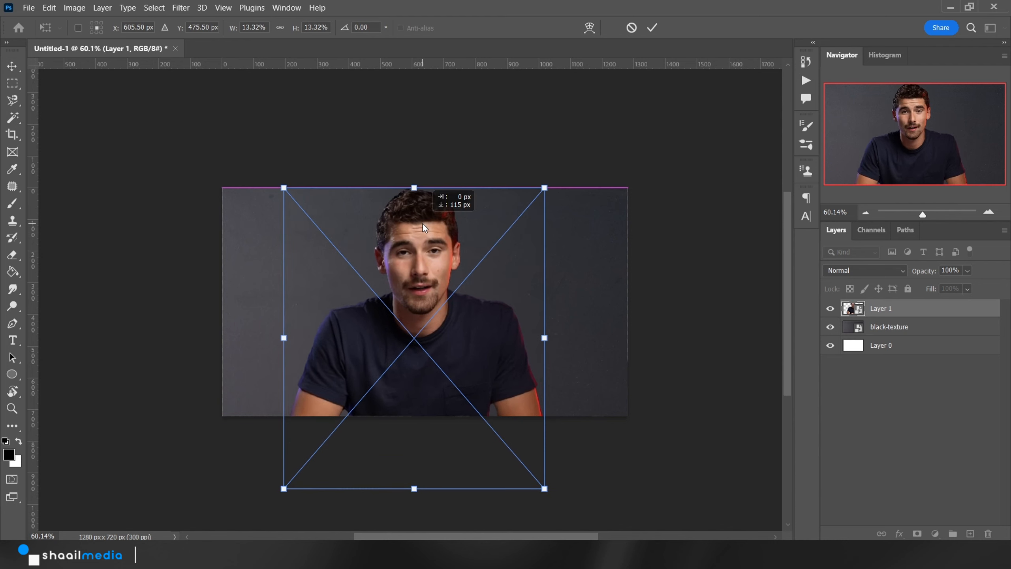
drag(413, 488, 416, 426)
key(Return)
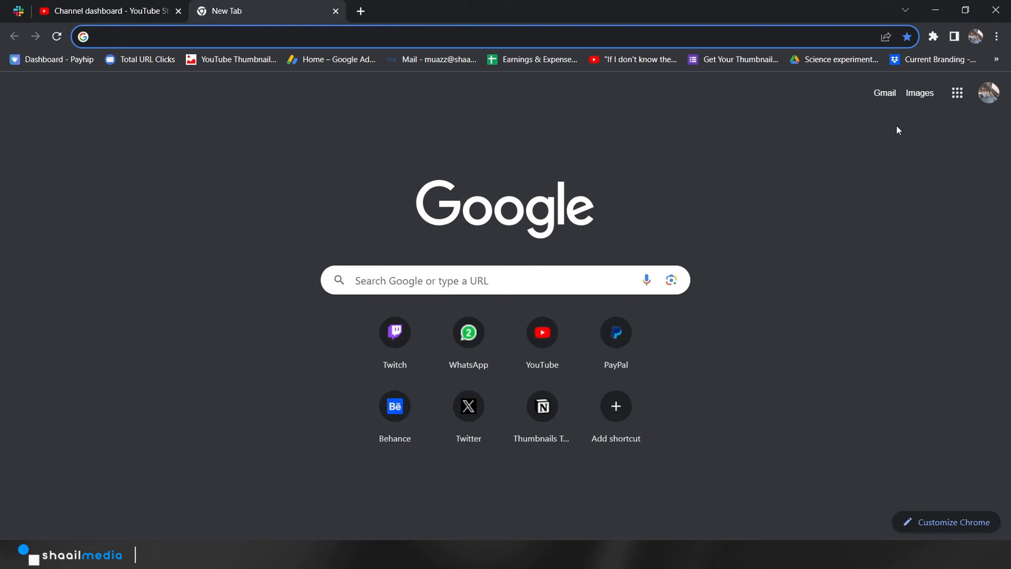
Step: Switch to the browser, search Google Images for "table png" and browse the results
click(915, 96)
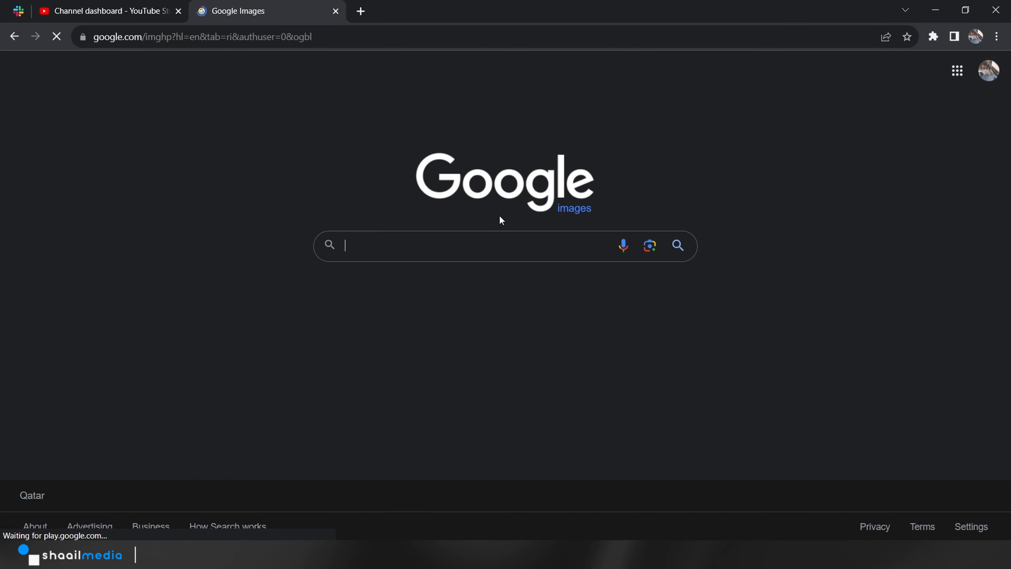
text(table png)
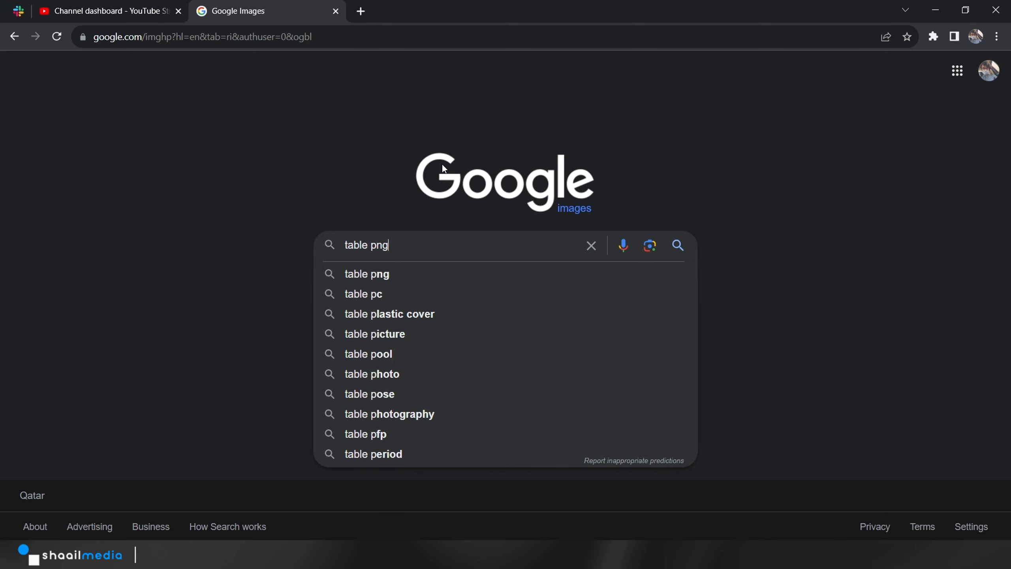
key(Return)
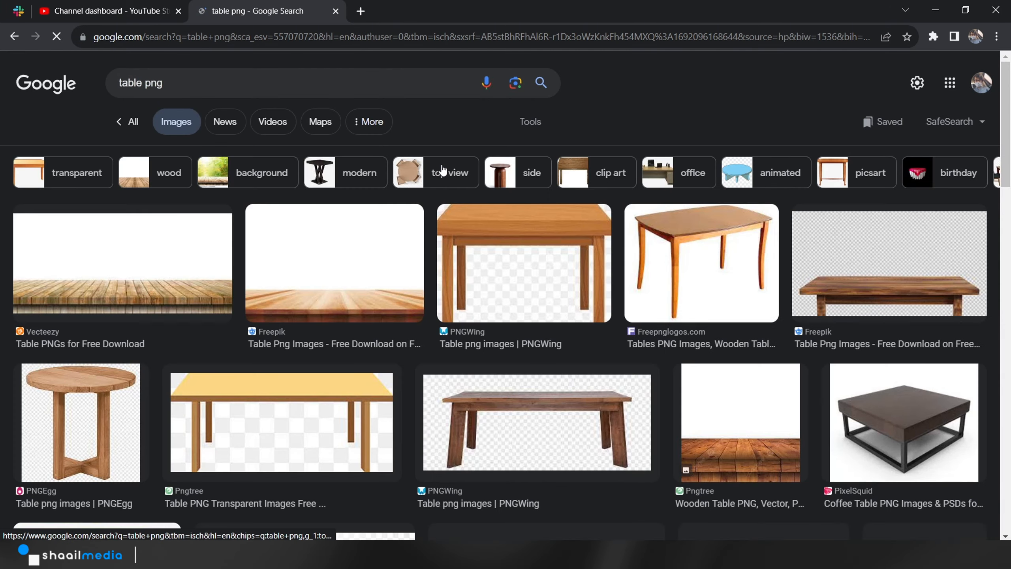
scroll(410, 285, down, 12)
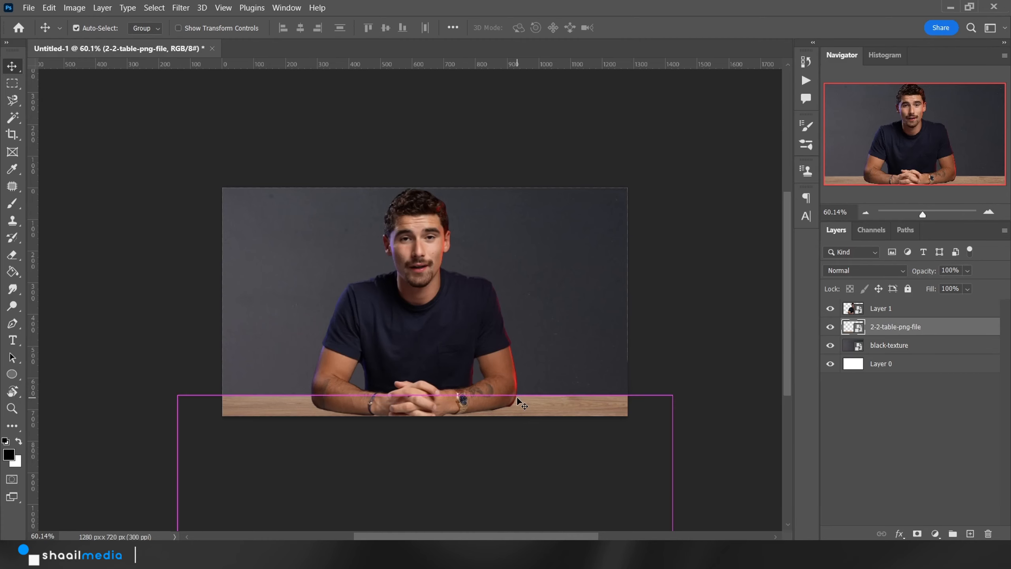
Step: Enlarge the table image to 65.68% and centre it horizontally, leaving a strip of tabletop under the man's arms
key(ctrl+t)
drag(424, 378, 455, 399)
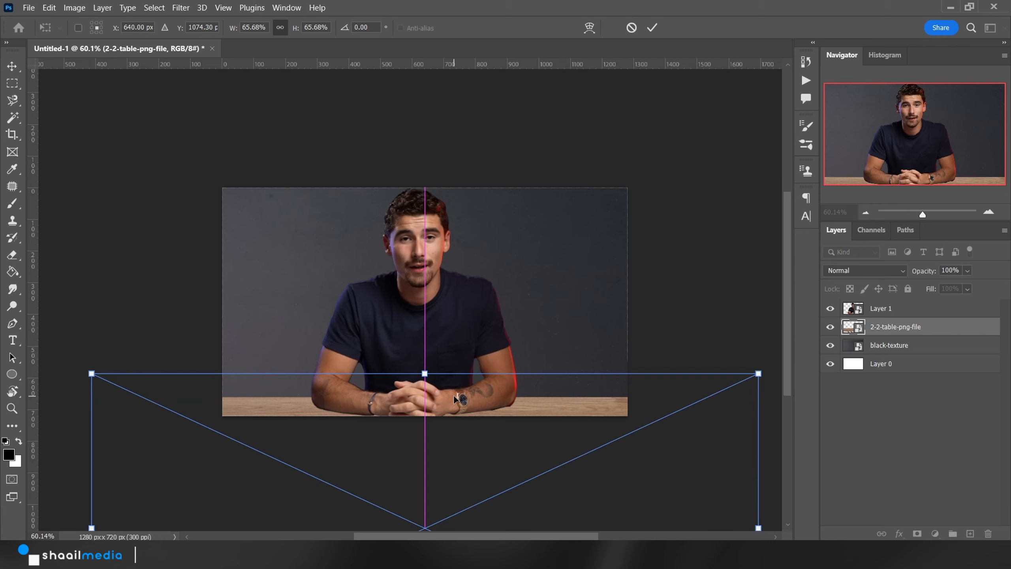
key(Return)
scroll(436, 419, up, 3)
scroll(436, 419, down, 4)
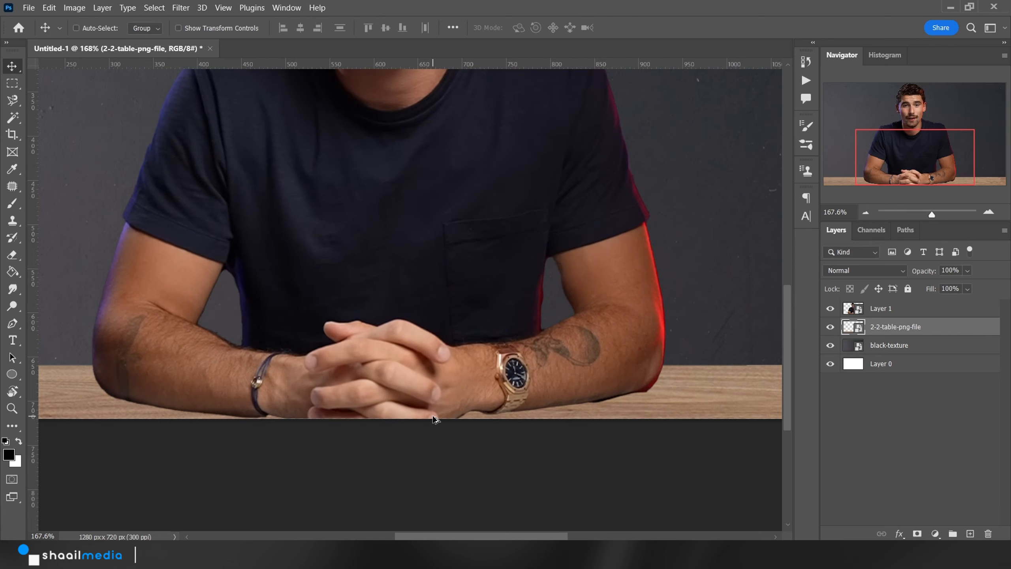
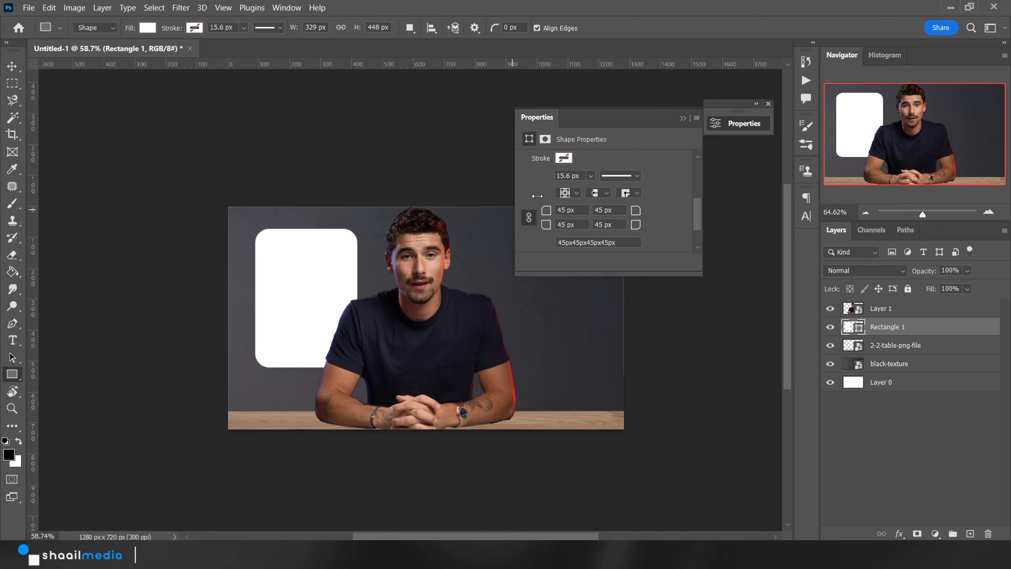
Step: Enlarge the white rounded rectangle beside the man to 344 x 500 px
click(685, 119)
scroll(422, 233, up, 6)
key(v)
drag(261, 310, 334, 236)
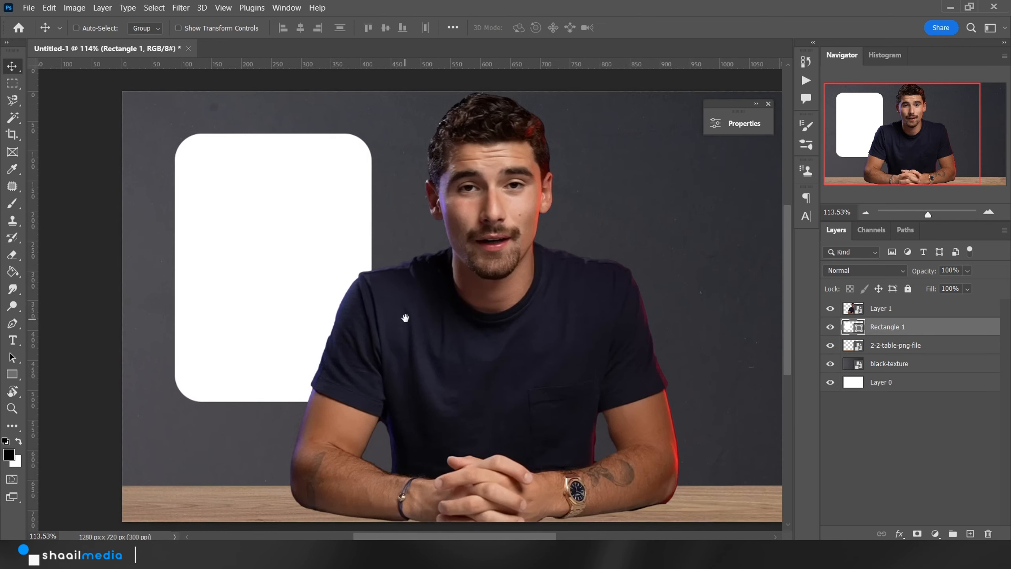
key(ctrl+t)
drag(370, 274, 379, 274)
drag(281, 398, 281, 434)
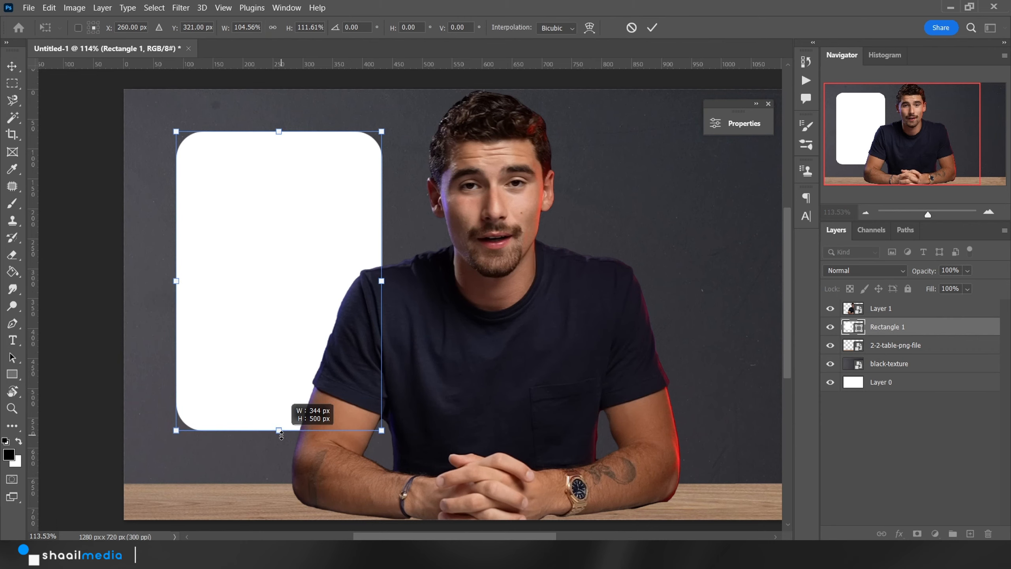
key(Return)
Step: Duplicate the white rounded rectangle and rename the copy's layer as Main
scroll(346, 400, down, 5)
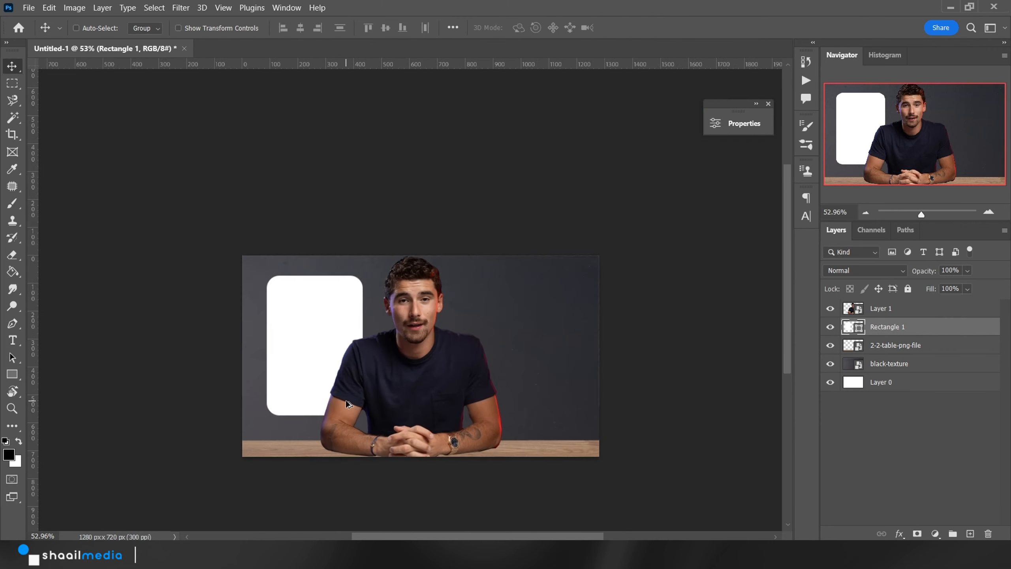
scroll(346, 399, up, 2)
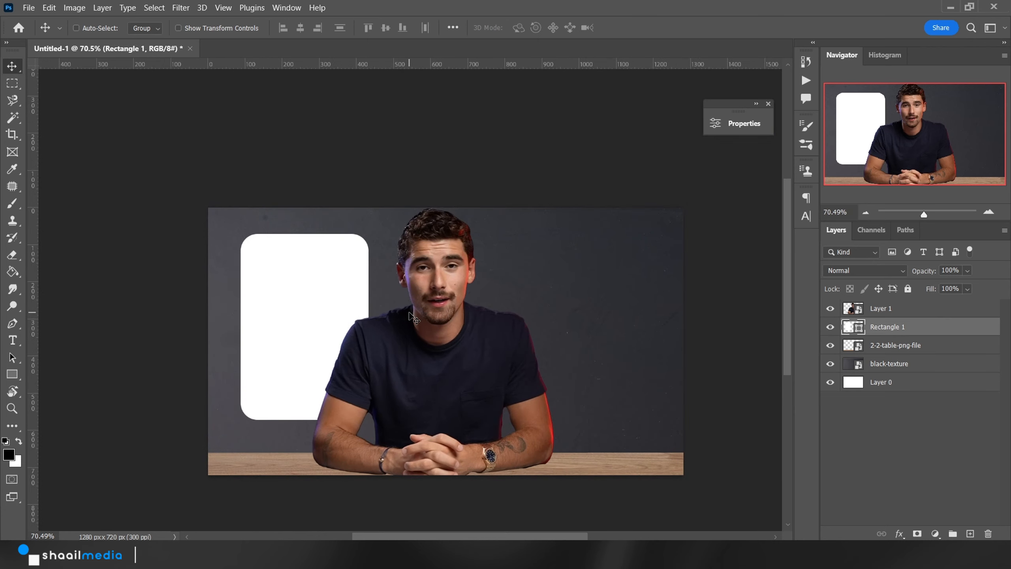
key(ctrl+j)
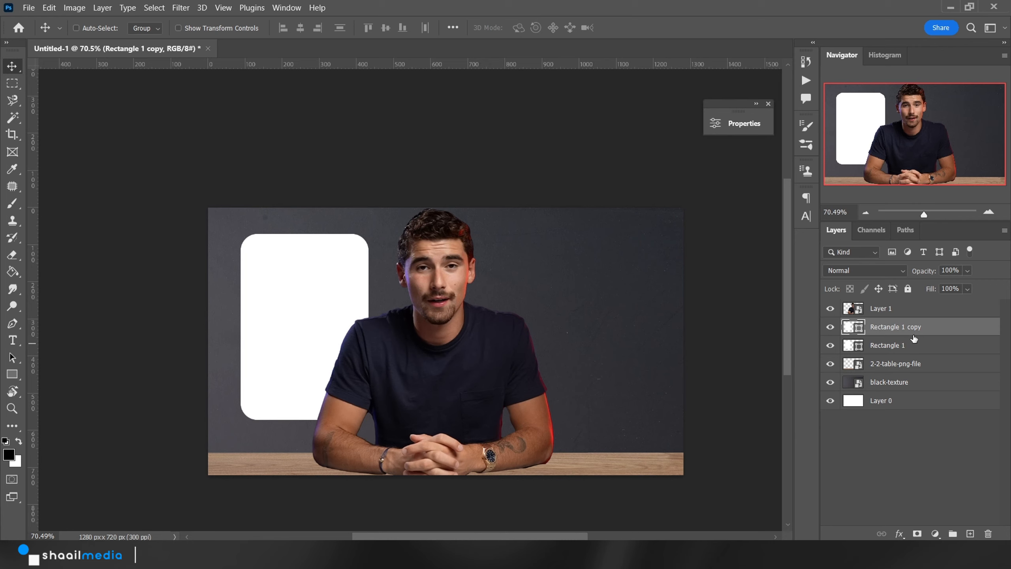
double_click(900, 327)
text(Main)
key(Return)
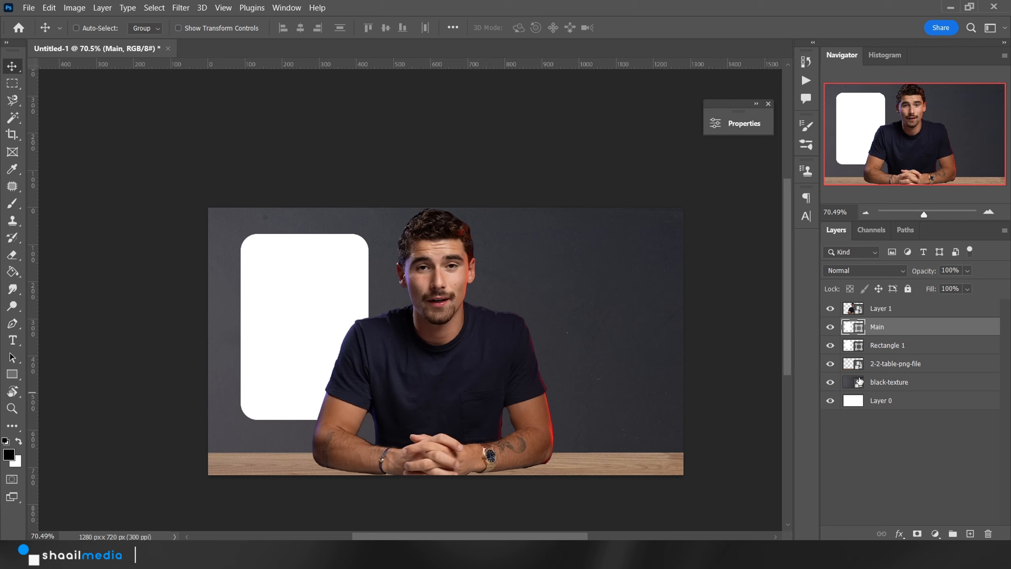
Step: Rename the original rectangle layer beneath Main as 3D Effect
double_click(884, 345)
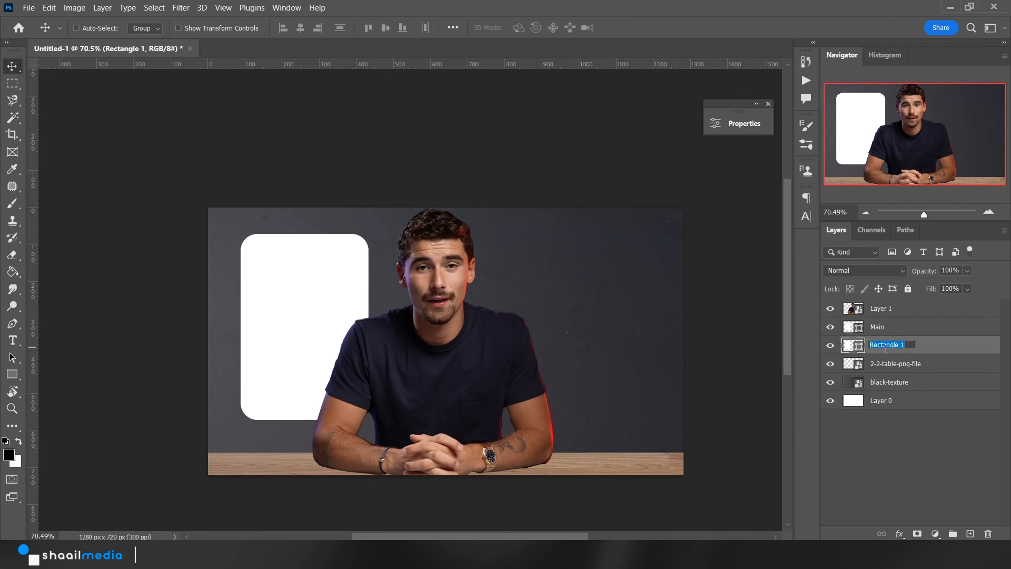
text(#D)
key(BackSpace)
text(3D Effect)
key(Return)
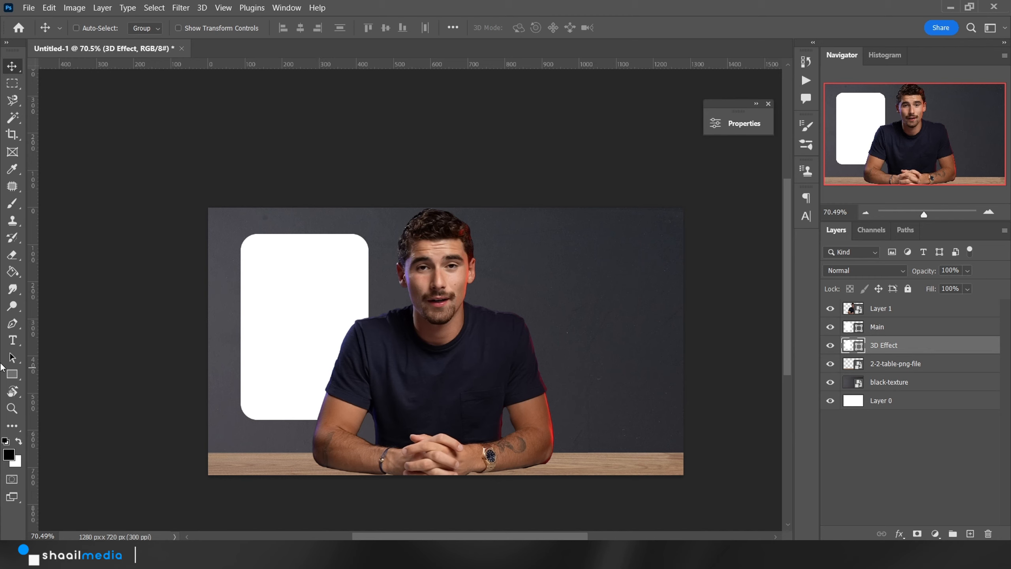
Step: Change the fill of the 3D Effect rectangle to black
click(19, 372)
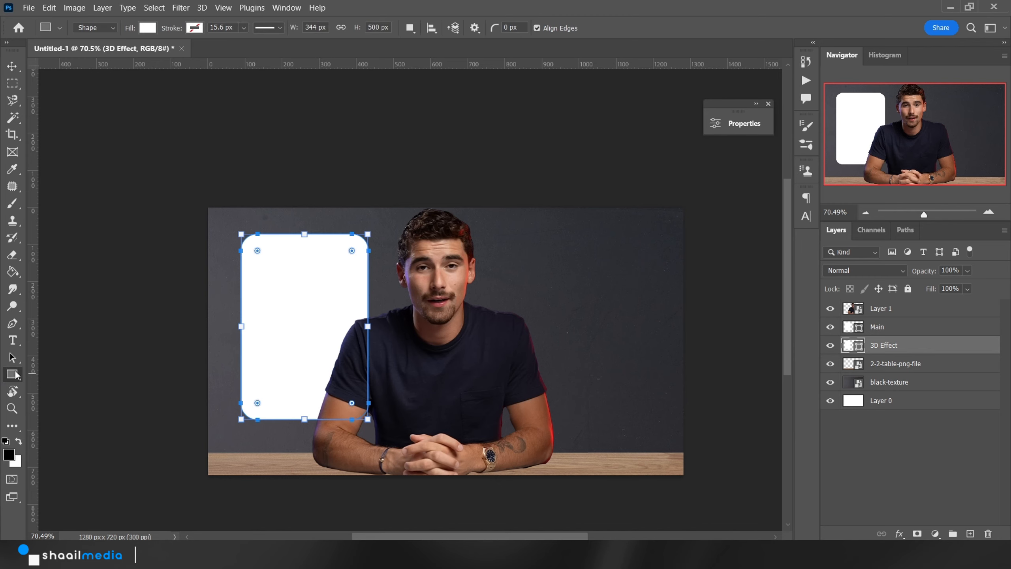
click(147, 29)
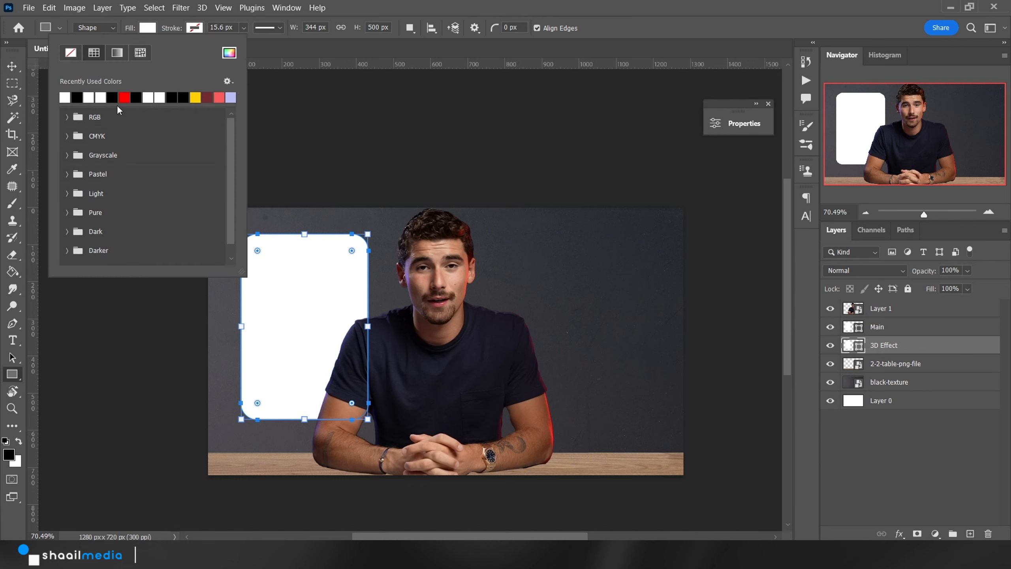
click(113, 97)
click(151, 28)
Step: Hide and show the Main layer several times to compare it with the rectangle beneath
click(857, 326)
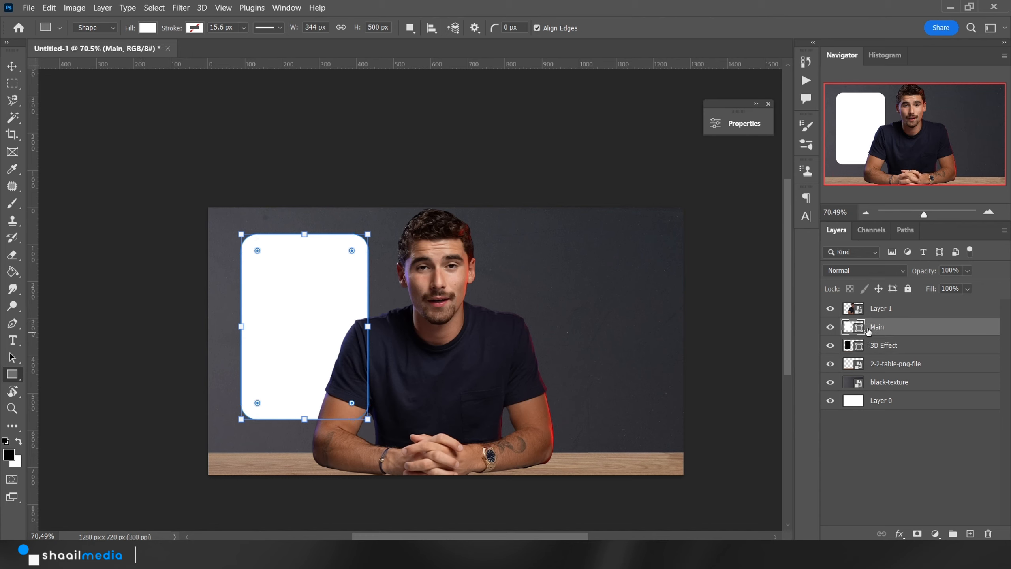
click(830, 327)
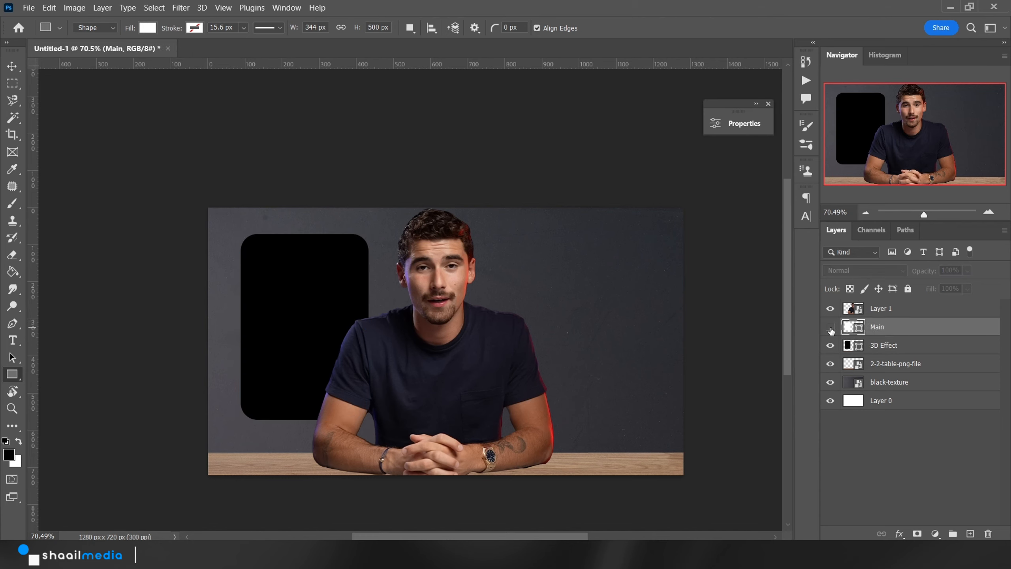
click(830, 327)
click(829, 327)
click(830, 327)
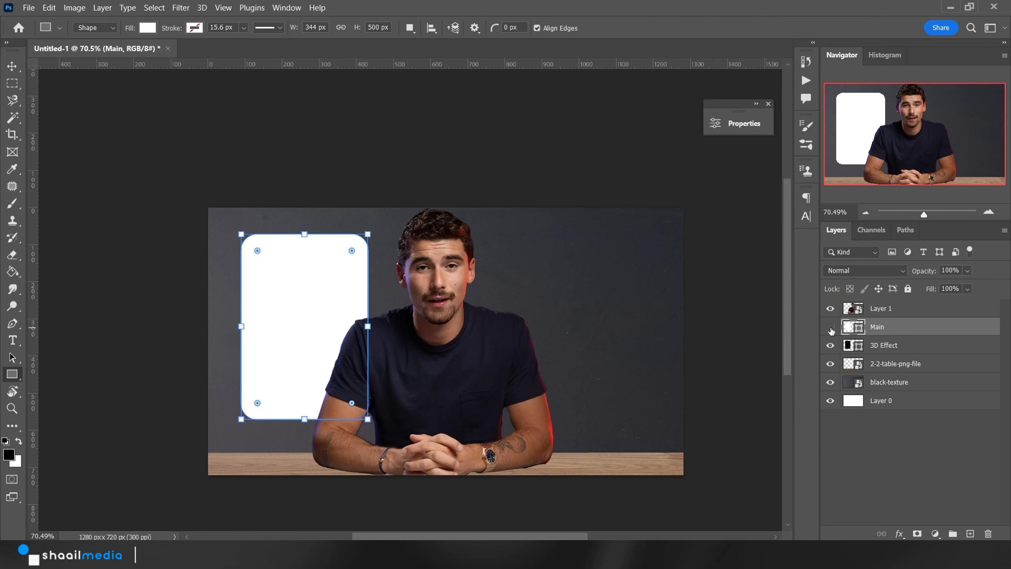
click(830, 326)
click(830, 327)
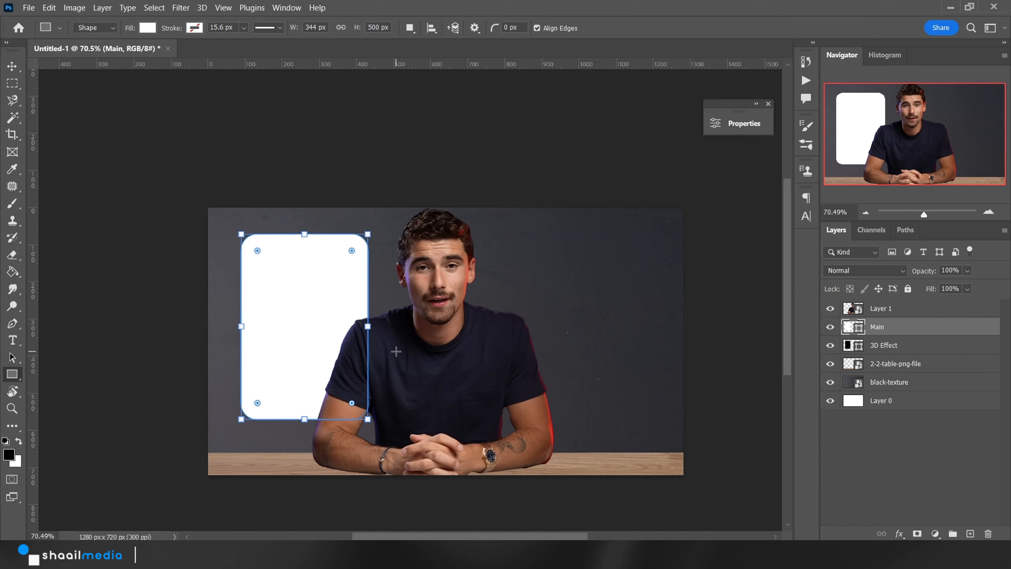
click(828, 335)
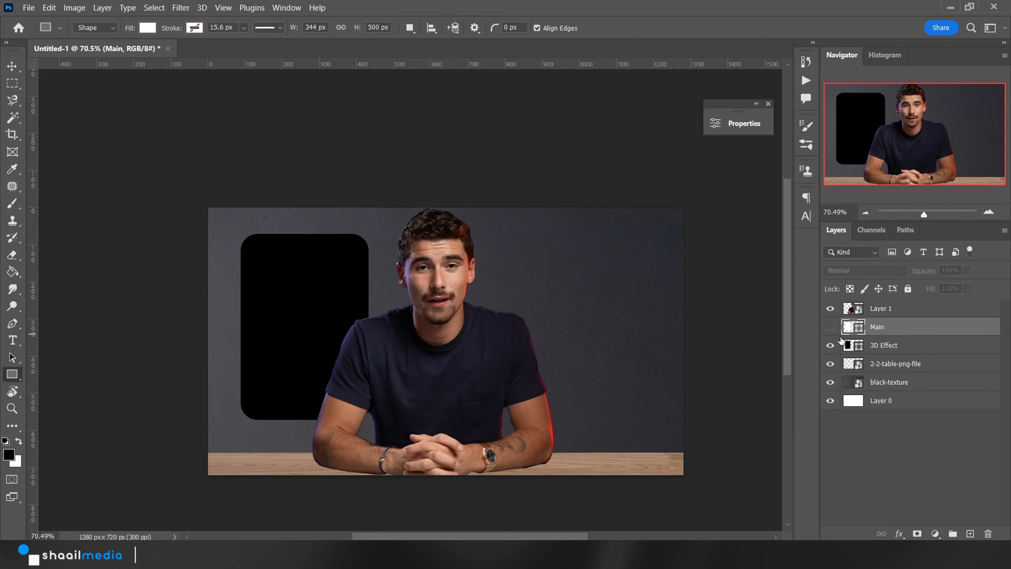
click(828, 335)
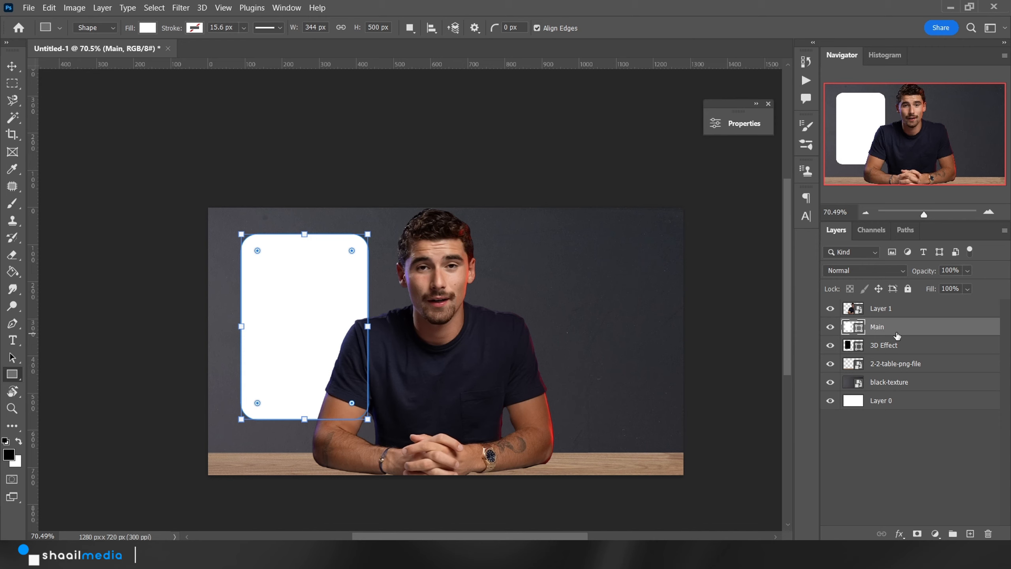
click(830, 328)
click(830, 328)
Step: Offset the black 3D Effect rectangle slightly to the left and down behind the white Main rectangle
click(881, 346)
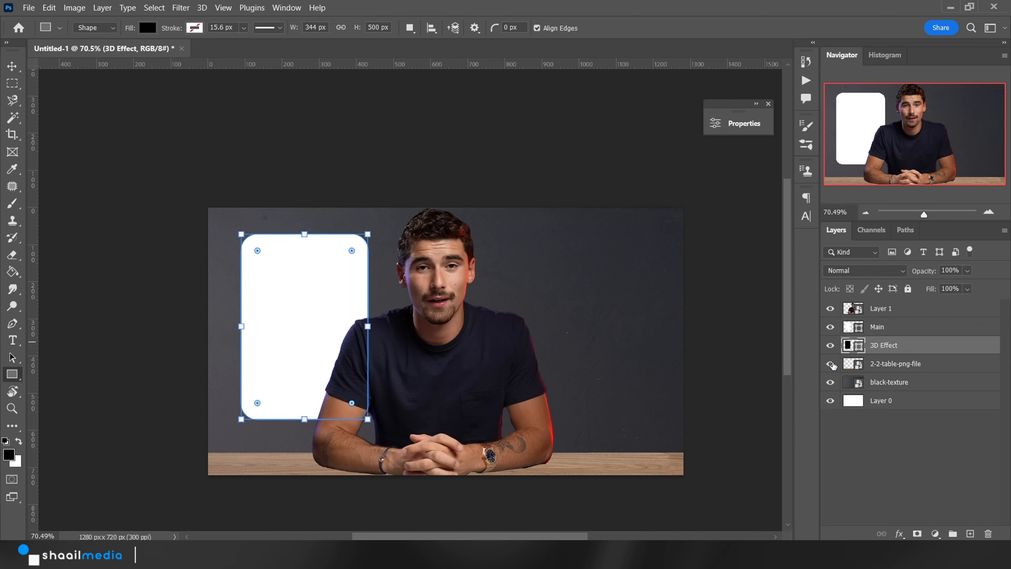
key(v)
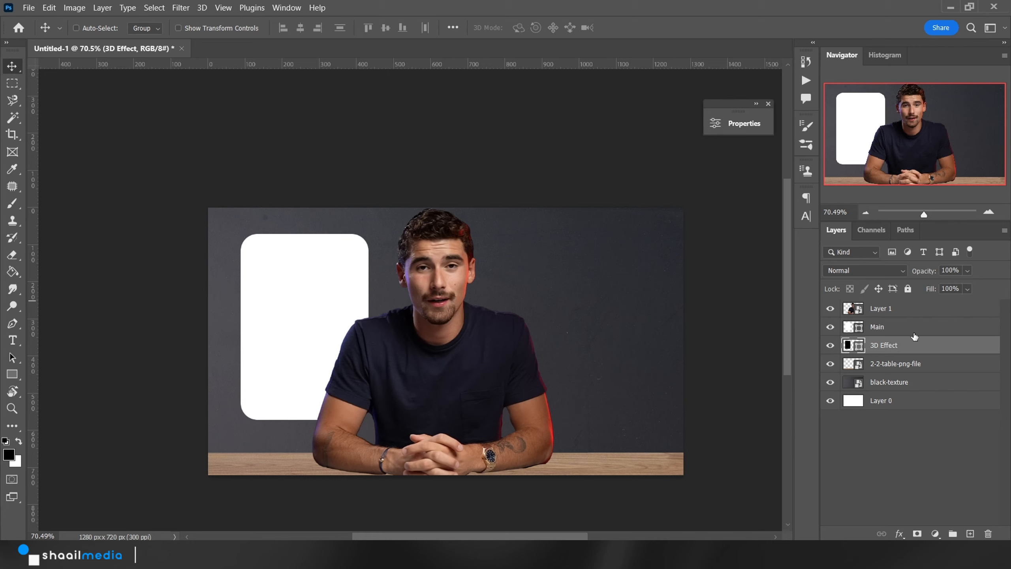
drag(295, 316, 313, 335)
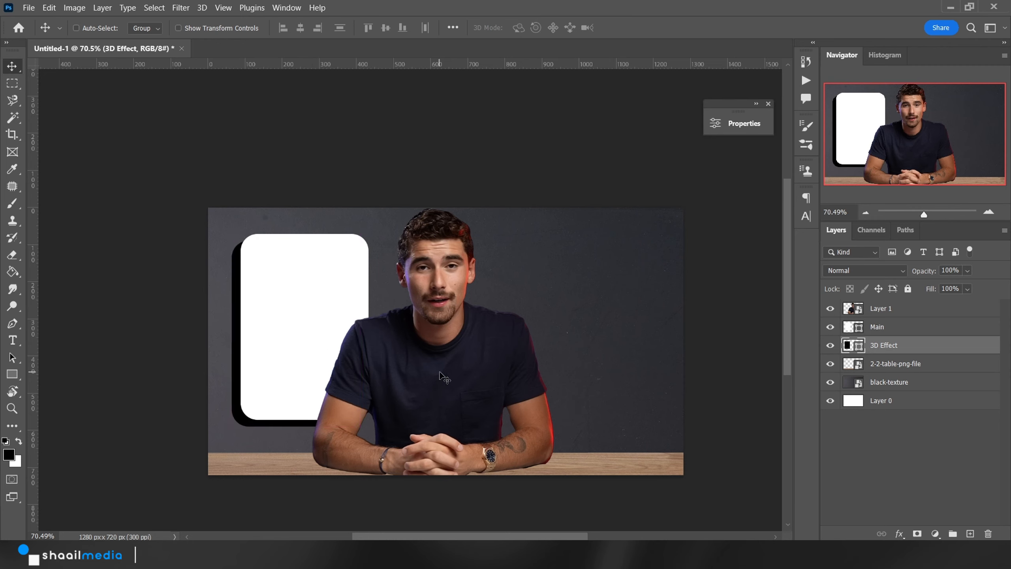
Step: Nudge the black 3D Effect rectangle back toward the white one, leaving a thinner black edge along its left and lower sides
scroll(403, 372, up, 10)
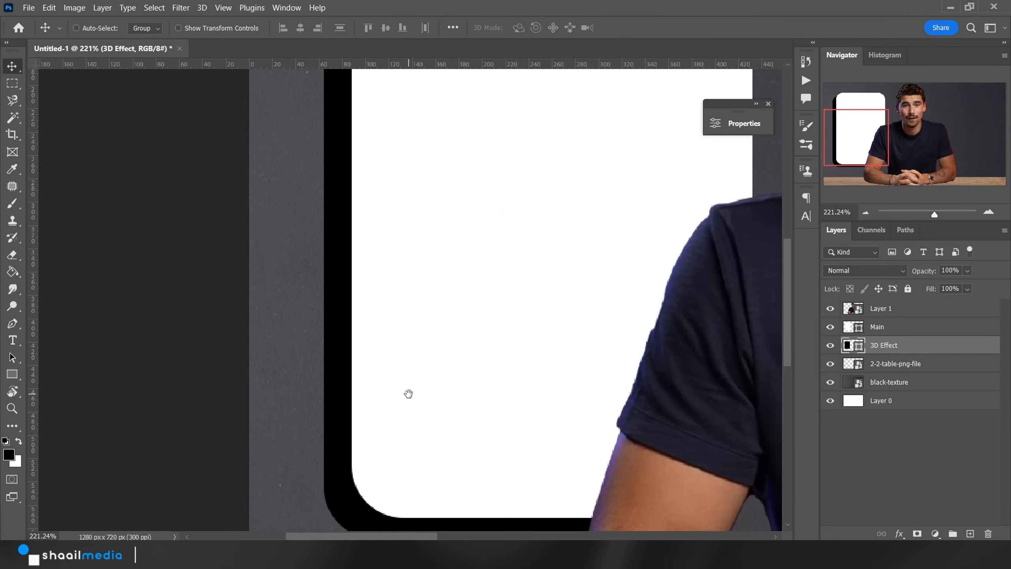
drag(408, 393, 416, 392)
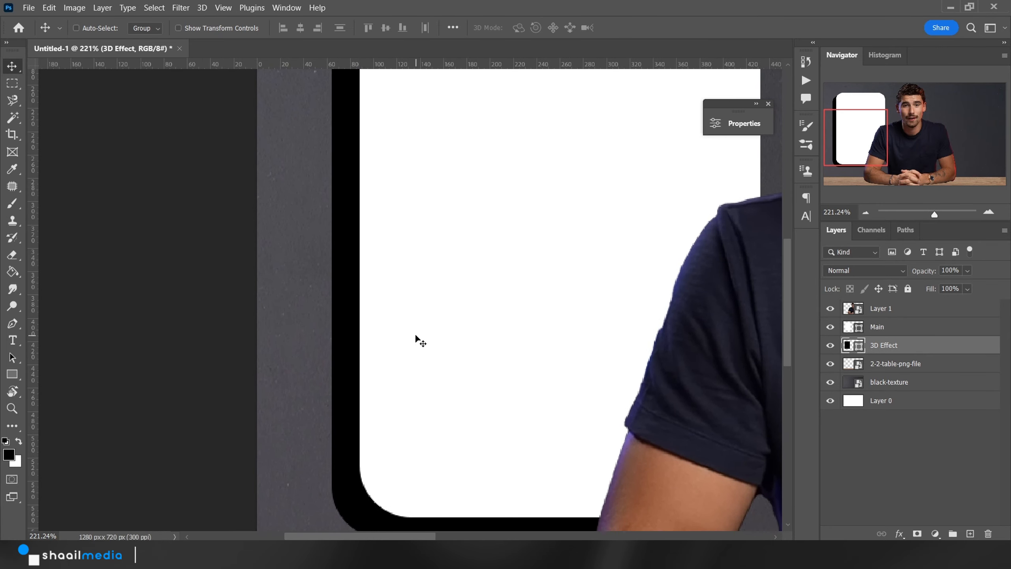
drag(414, 333, 438, 333)
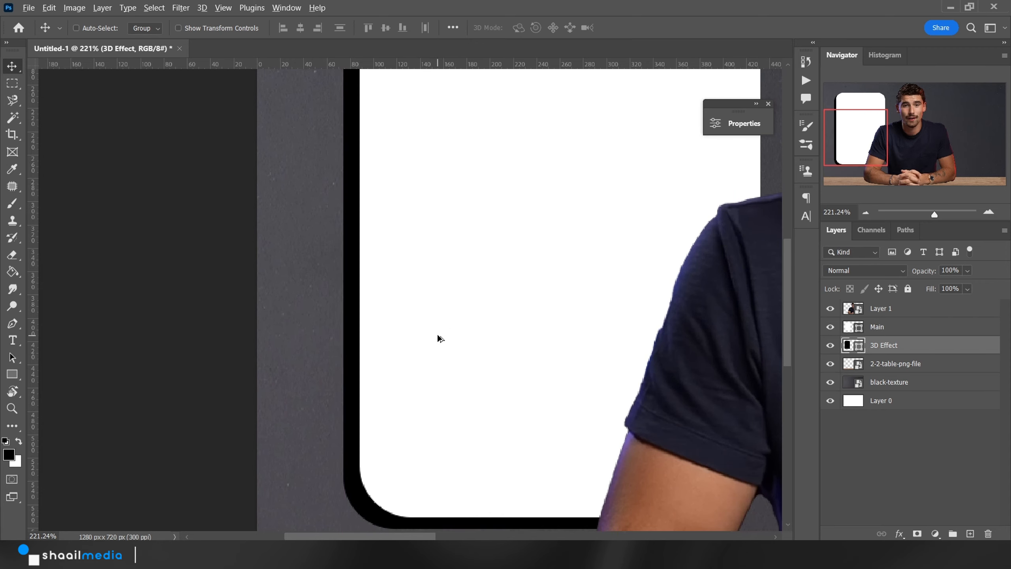
scroll(440, 331, down, 3)
scroll(444, 331, down, 3)
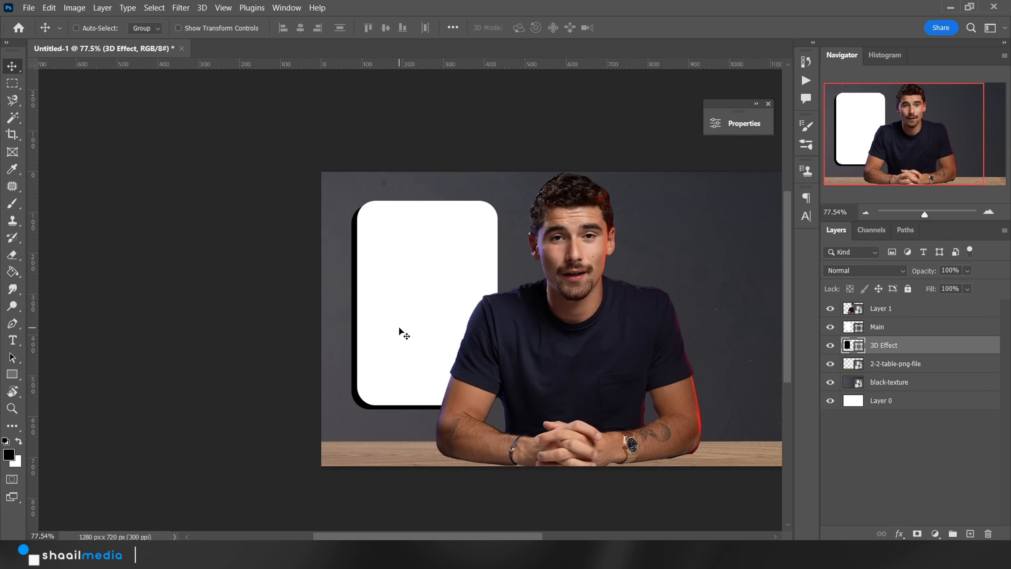
Step: Change the fill of the 3D Effect rectangle to mid grey (a3a3a3)
scroll(390, 346, up, 5)
drag(459, 454, 468, 199)
scroll(492, 270, up, 2)
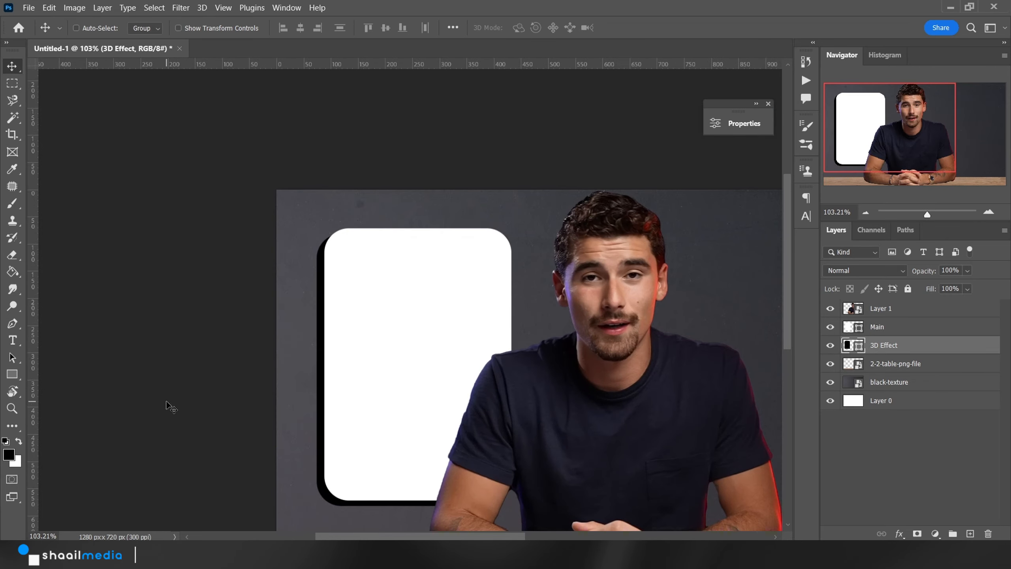
click(17, 380)
click(148, 29)
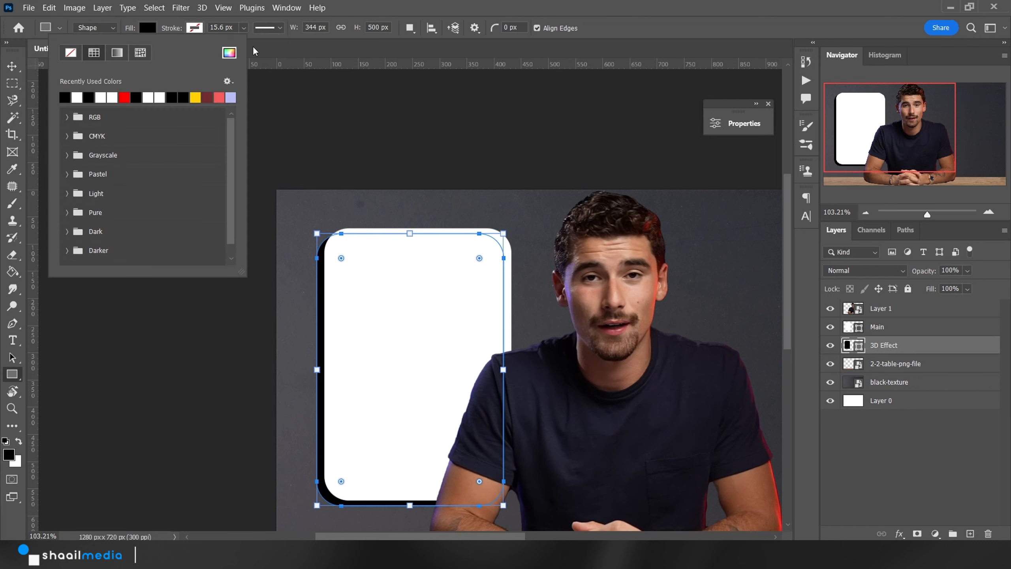
click(232, 55)
drag(663, 387, 663, 322)
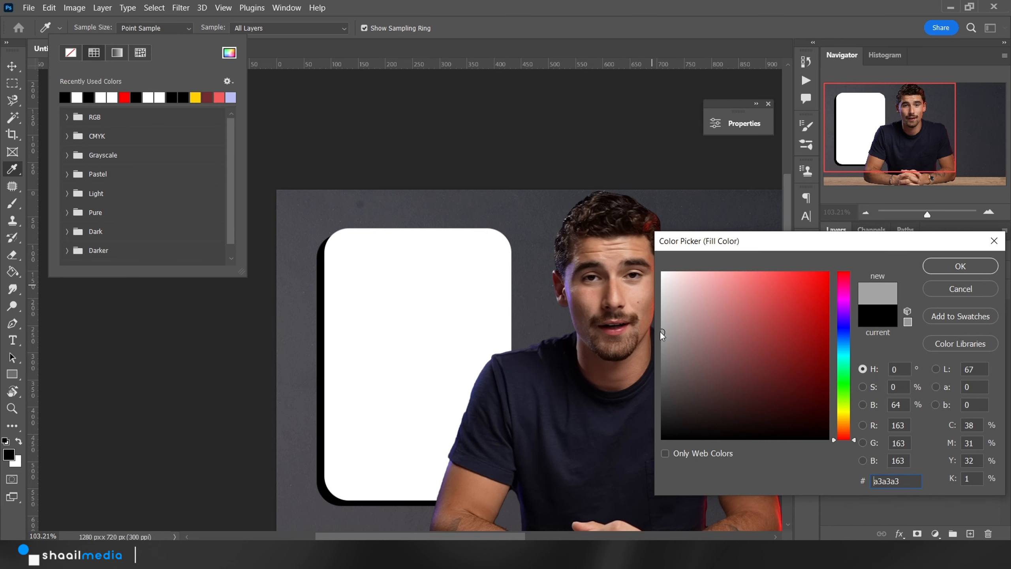
key(Return)
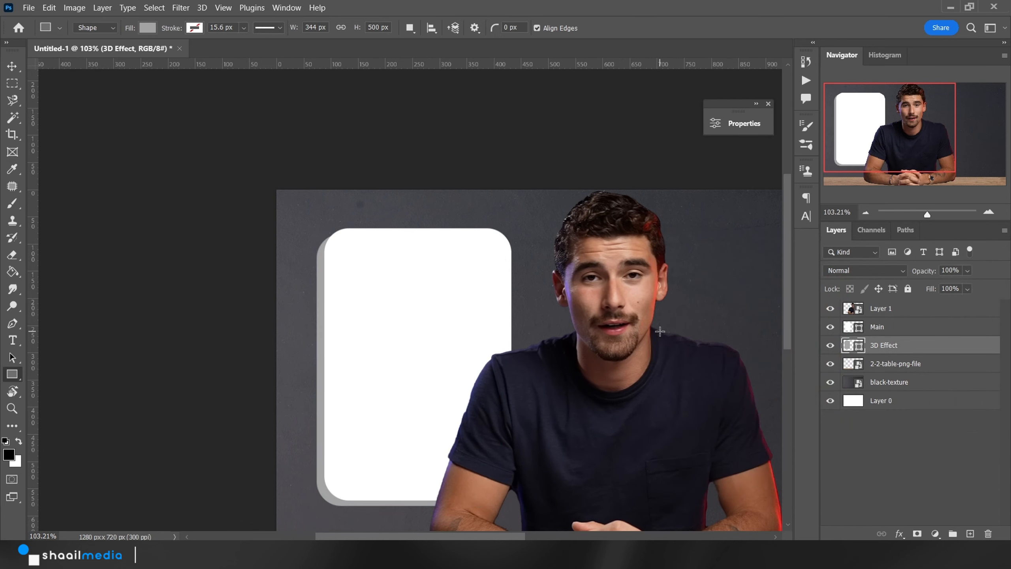
Step: Examine the grey edge behind the white rectangle in close-up and against the whole composition
scroll(399, 295, down, 2)
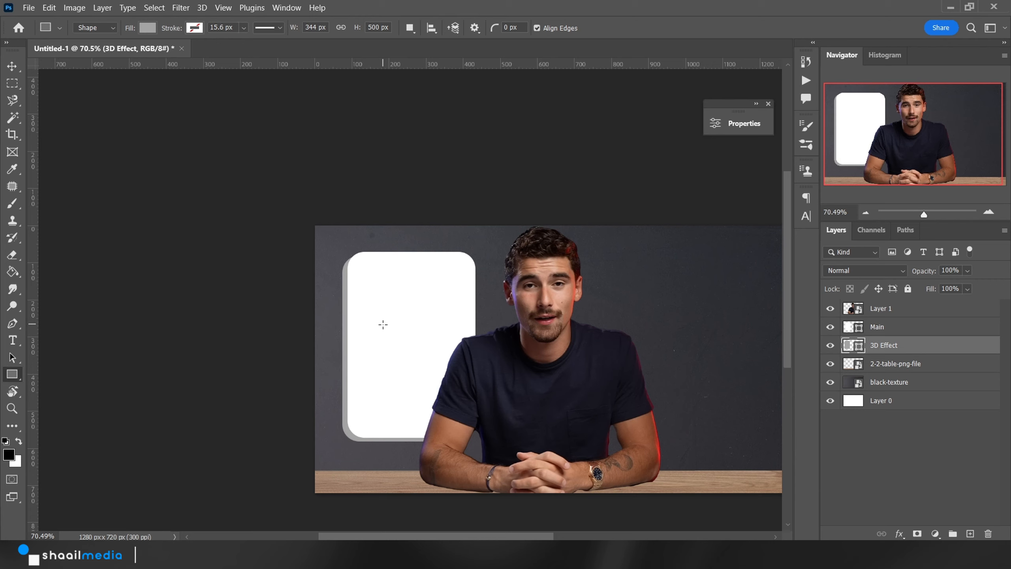
scroll(389, 337, up, 5)
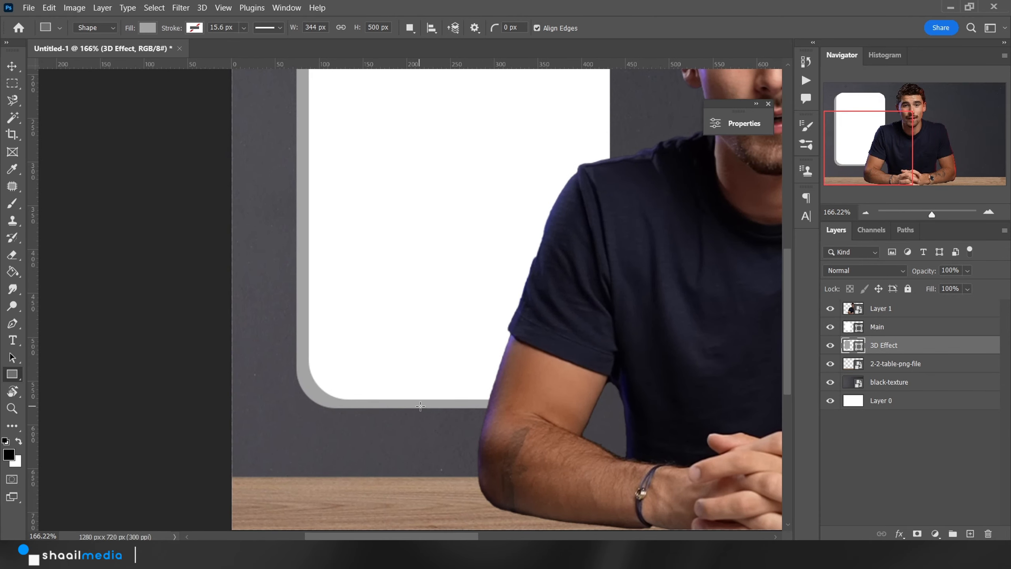
scroll(417, 291, down, 5)
drag(436, 217, 386, 274)
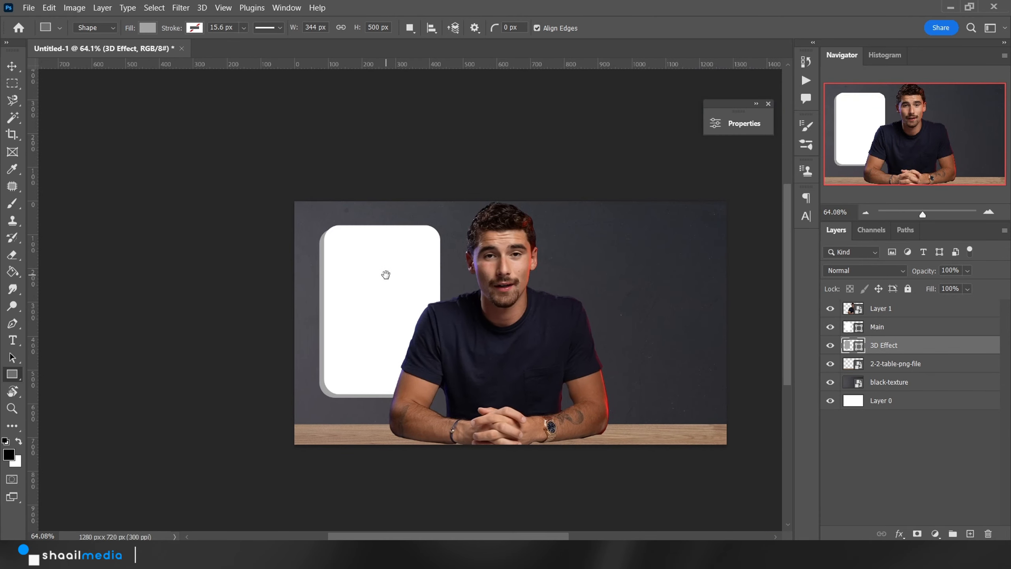
scroll(386, 274, down, 3)
drag(604, 309, 593, 298)
scroll(372, 317, up, 6)
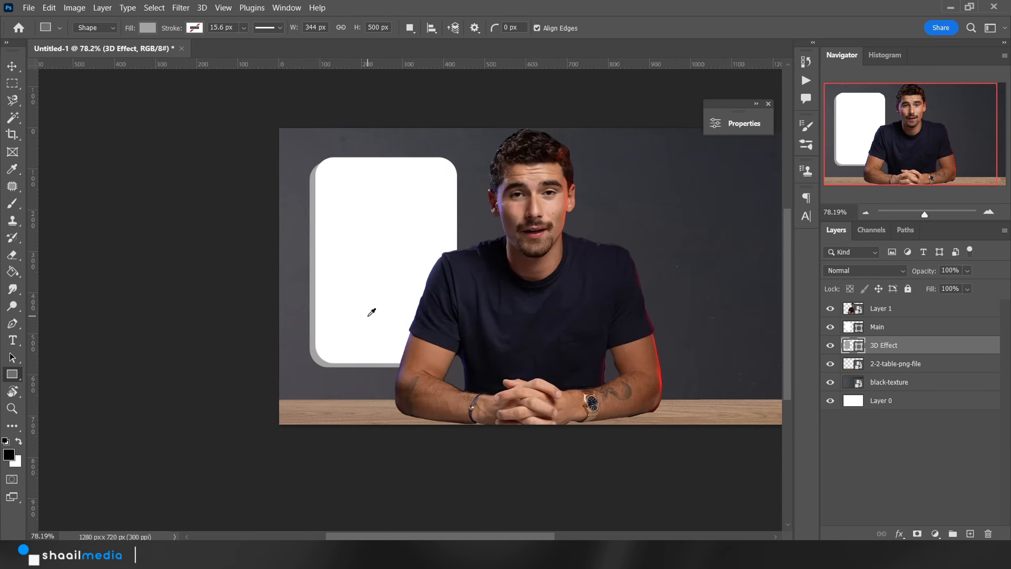
Step: Try shifting the grey 3D Effect rectangle to the left of and above the white one, and undo the trial moves
key(v)
drag(370, 288, 361, 289)
scroll(499, 278, down, 5)
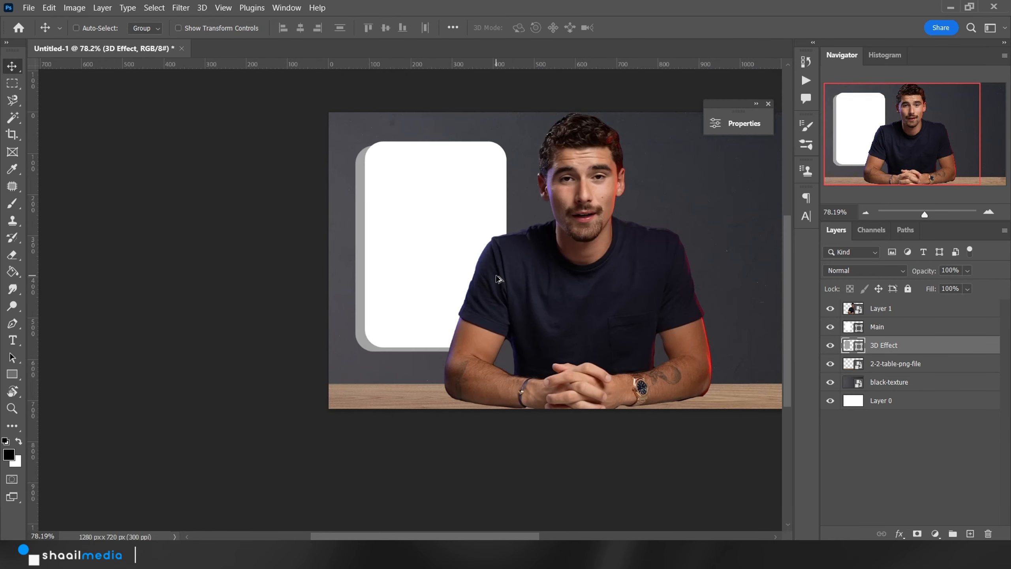
key(ctrl)
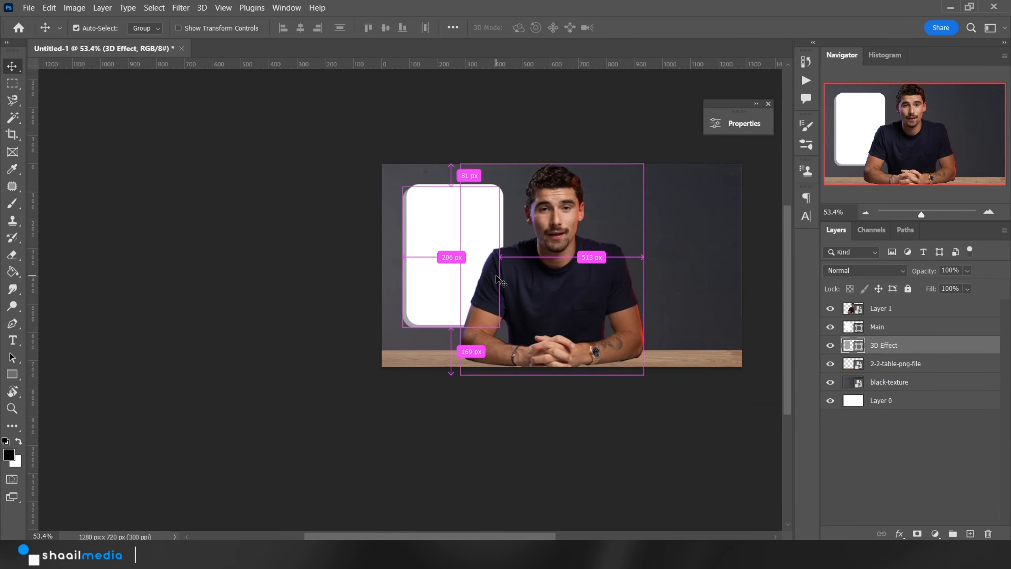
scroll(490, 274, up, 2)
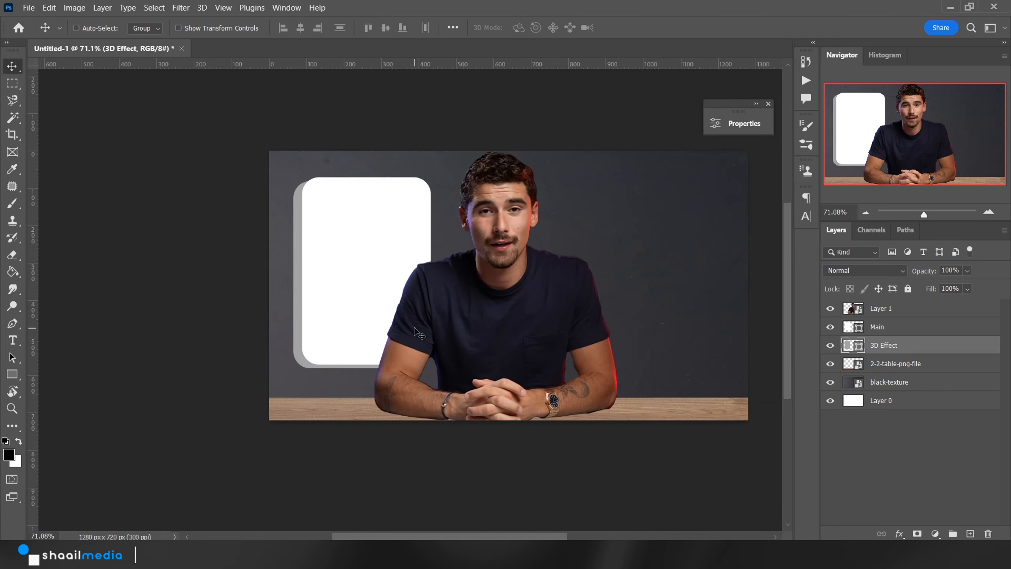
drag(391, 320, 392, 316)
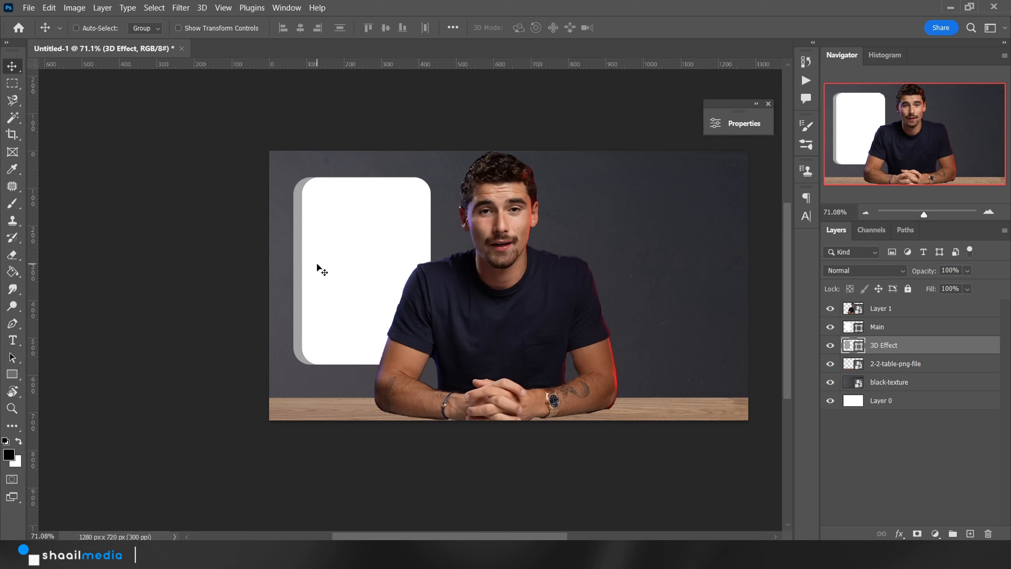
drag(348, 286, 348, 279)
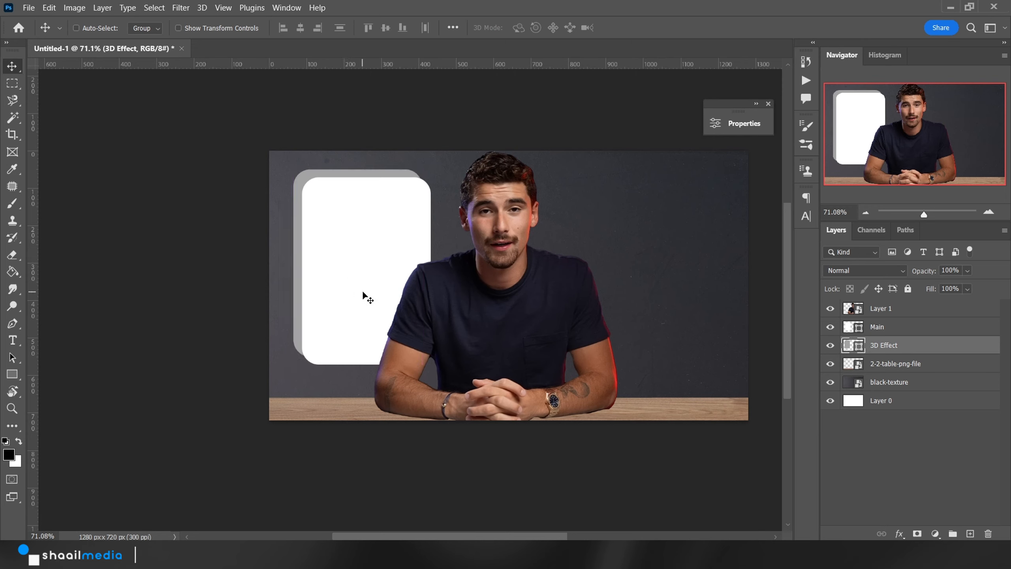
key(ctrl+z)
key(ctrl+z)
key(ctrl+z)
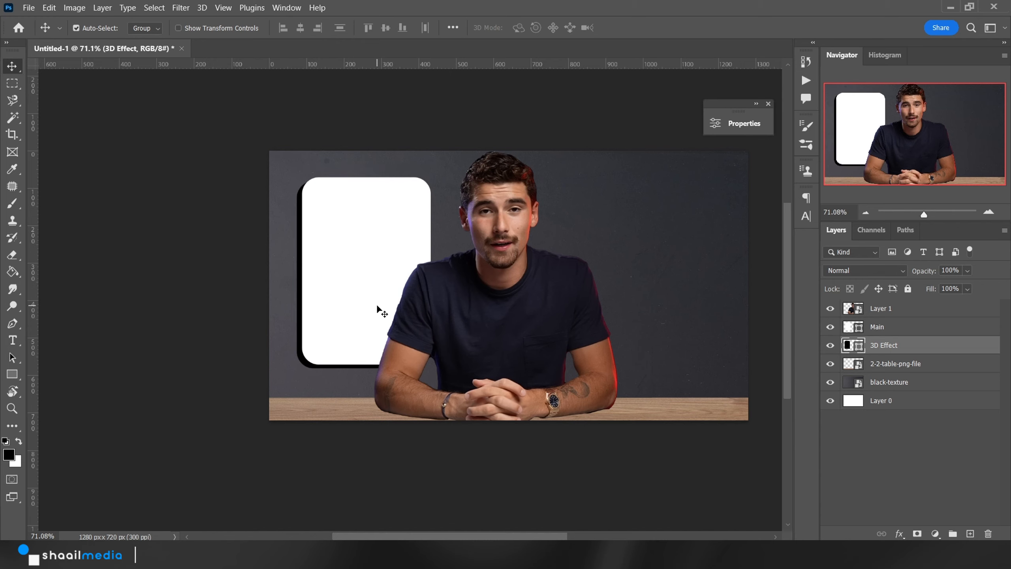
Step: Restore the grey fill of the 3D Effect rectangle and offset it further left and down behind the white one
key(ctrl+shift+z)
drag(376, 307, 379, 294)
scroll(326, 327, up, 3)
drag(348, 361, 363, 330)
scroll(364, 330, down, 2)
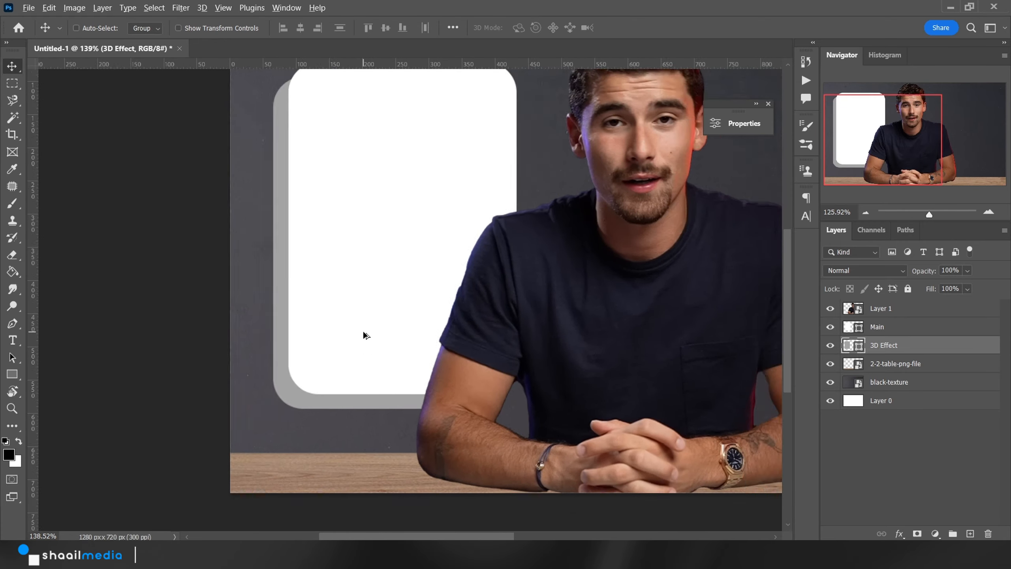
scroll(363, 330, down, 1)
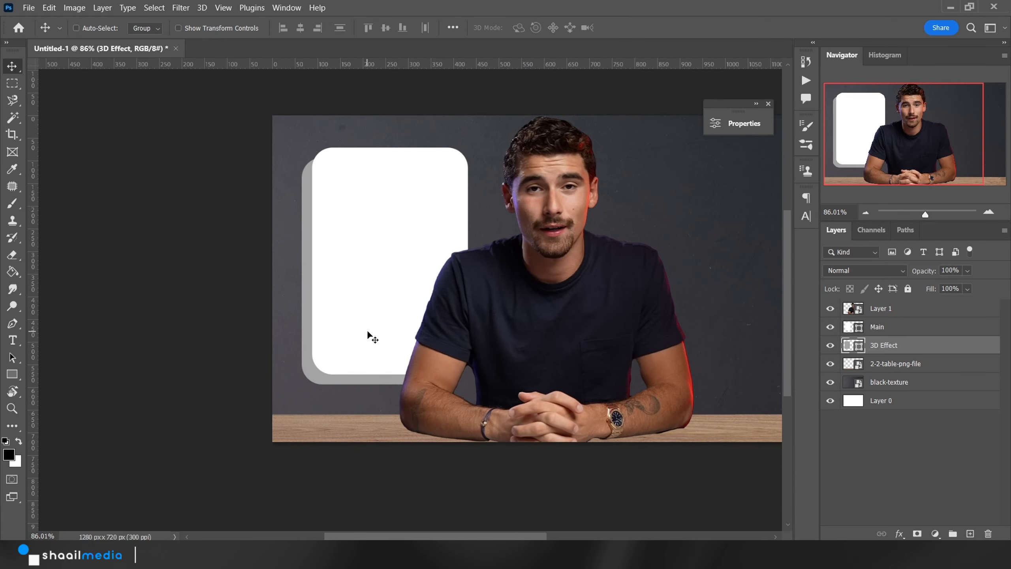
scroll(486, 311, down, 1)
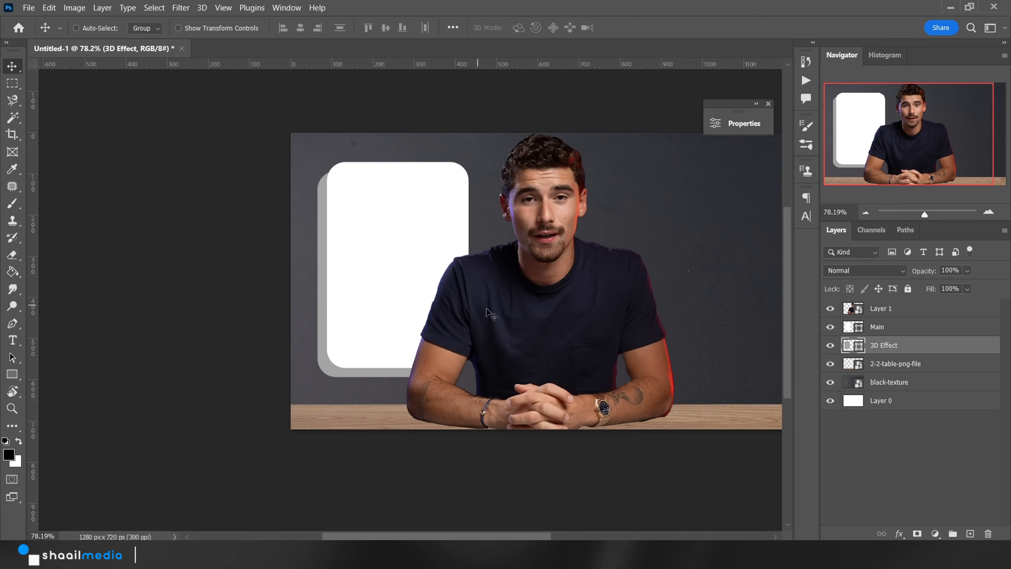
Step: Add a new empty layer above Main and clip it to the Main rectangle
click(879, 330)
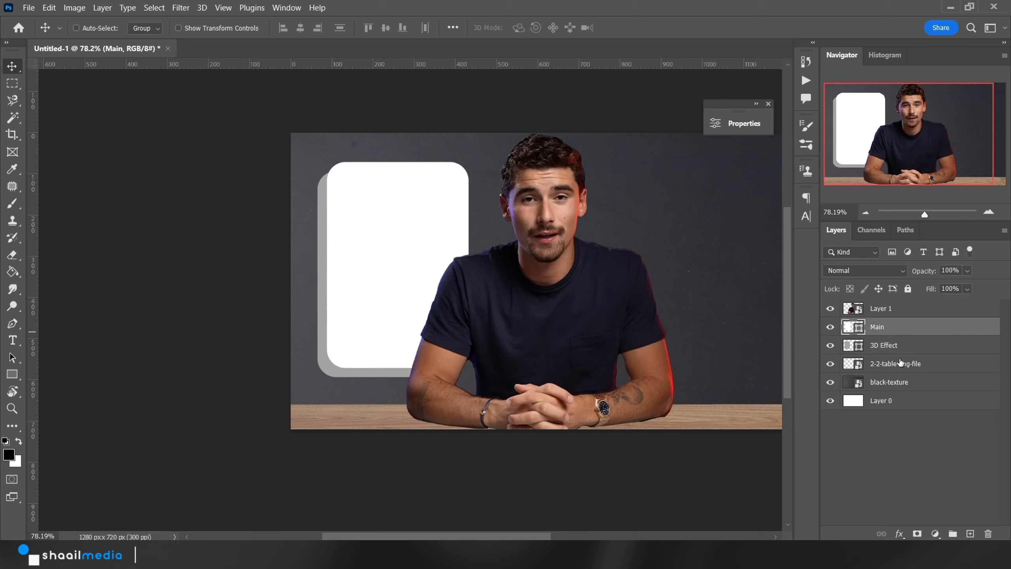
click(969, 533)
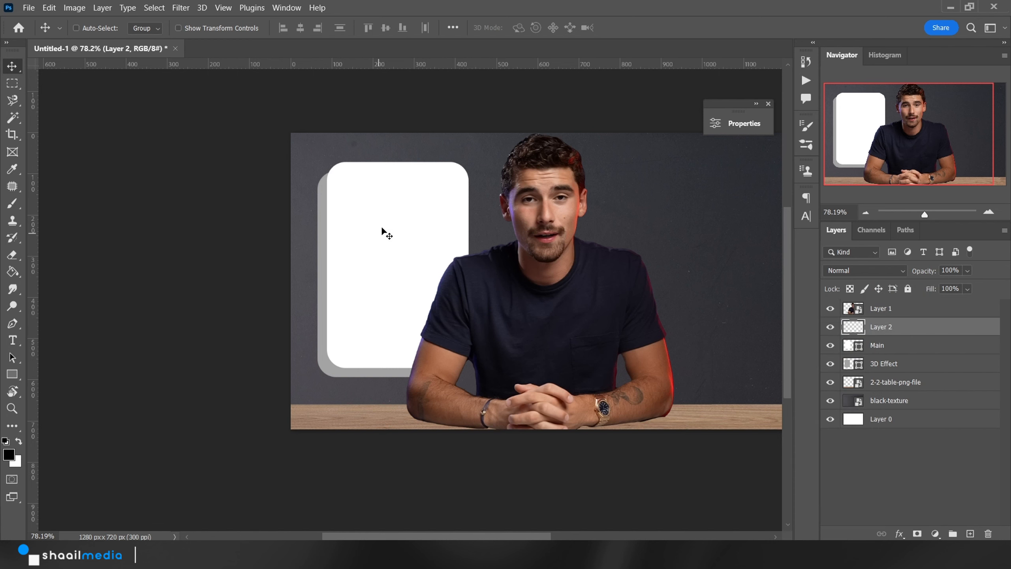
right_click(897, 328)
click(818, 281)
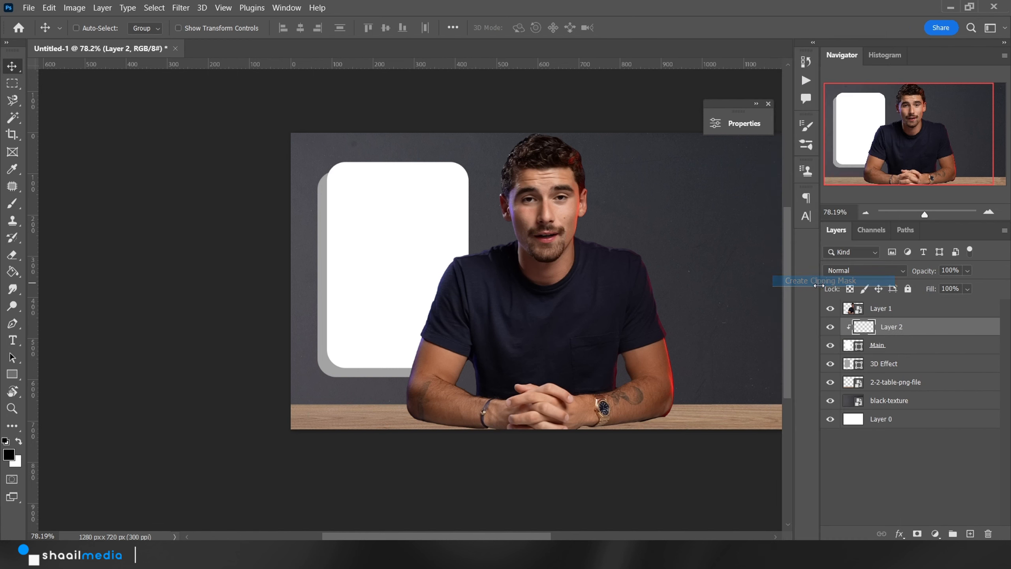
Step: Set up a soft brush of size 753 with the grey sampled from the 3D Effect rectangle as foreground colour
key(b)
mouse_move(394, 338)
mouse_down()
mouse_move(432, 179)
mouse_move(405, 275)
mouse_up()
drag(501, 295, 512, 134)
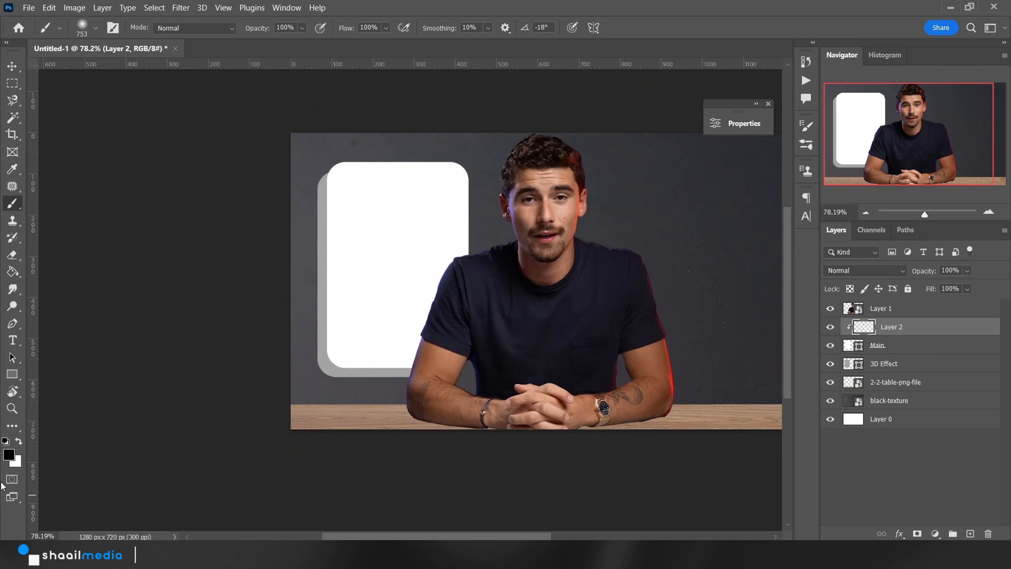
scroll(463, 361, down, 2)
click(9, 455)
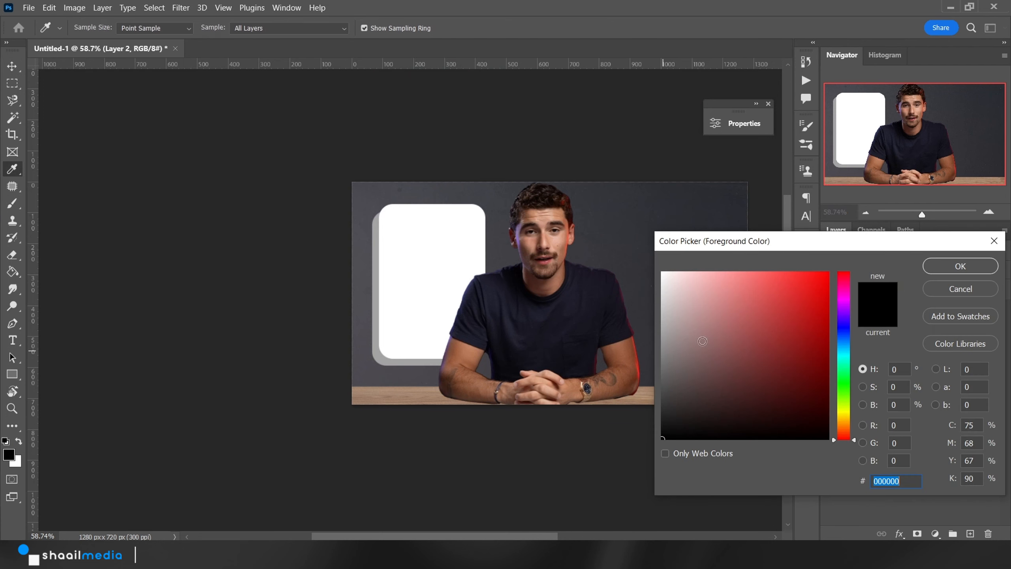
drag(714, 345, 656, 372)
click(371, 332)
click(380, 333)
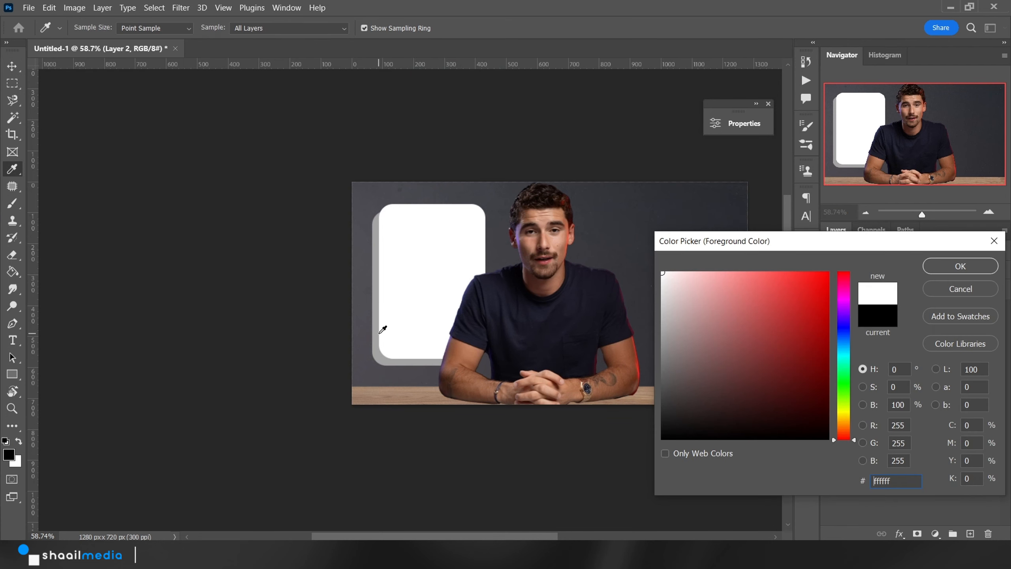
click(378, 333)
click(960, 266)
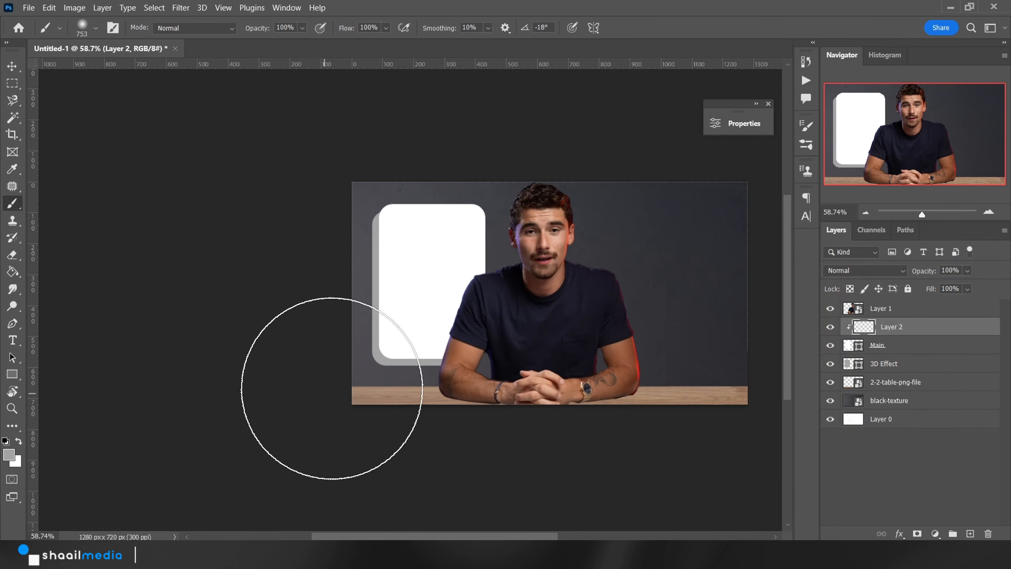
Step: Paint soft grey shading around the edges of the white rectangle and reduce the brush size to 430
click(477, 407)
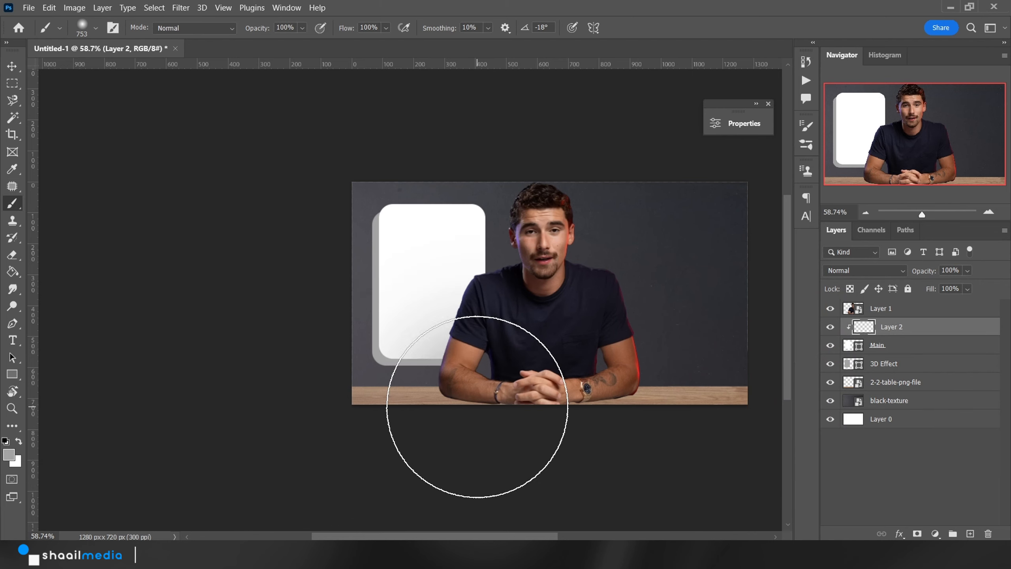
click(353, 437)
click(295, 275)
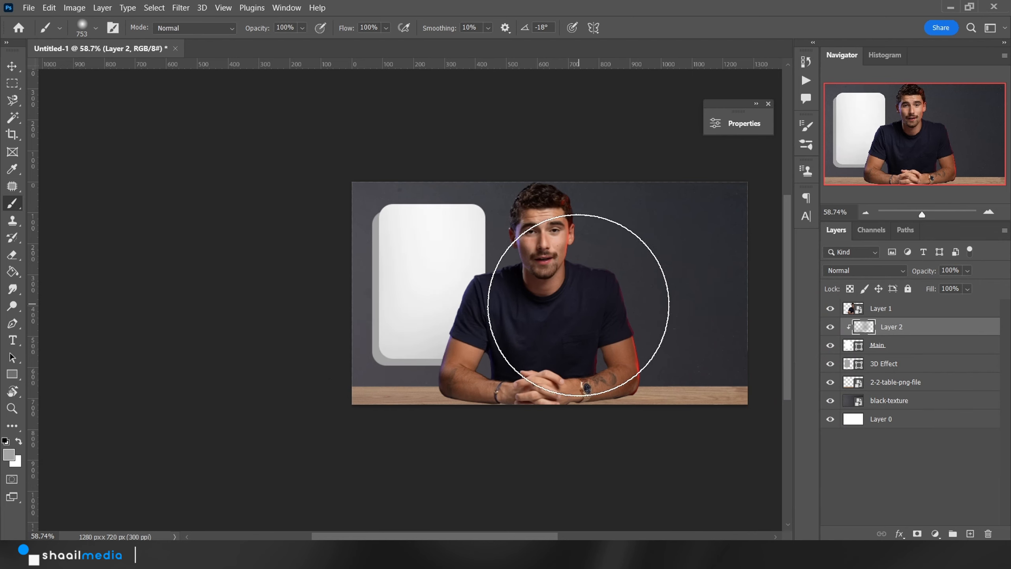
scroll(419, 415, up, 3)
drag(440, 408, 358, 407)
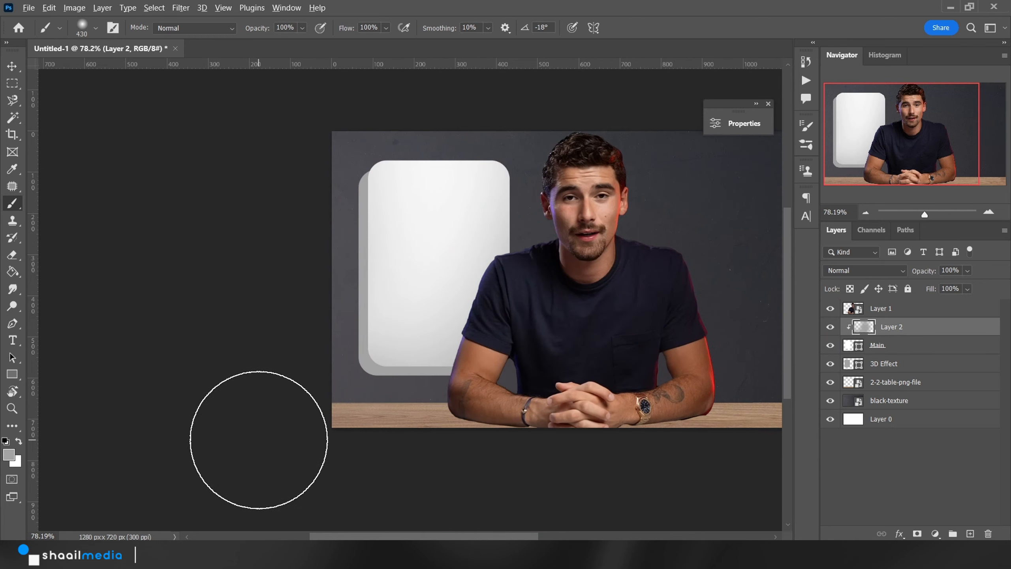
scroll(259, 439, down, 3)
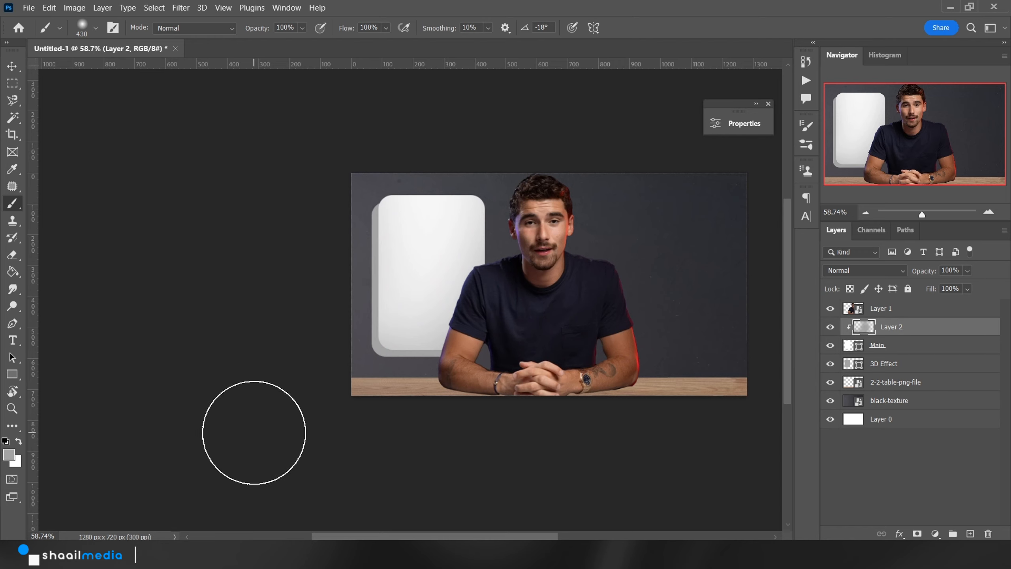
Step: Set the opacity of the clipped shading layer to 75% and rename it Shade
click(958, 269)
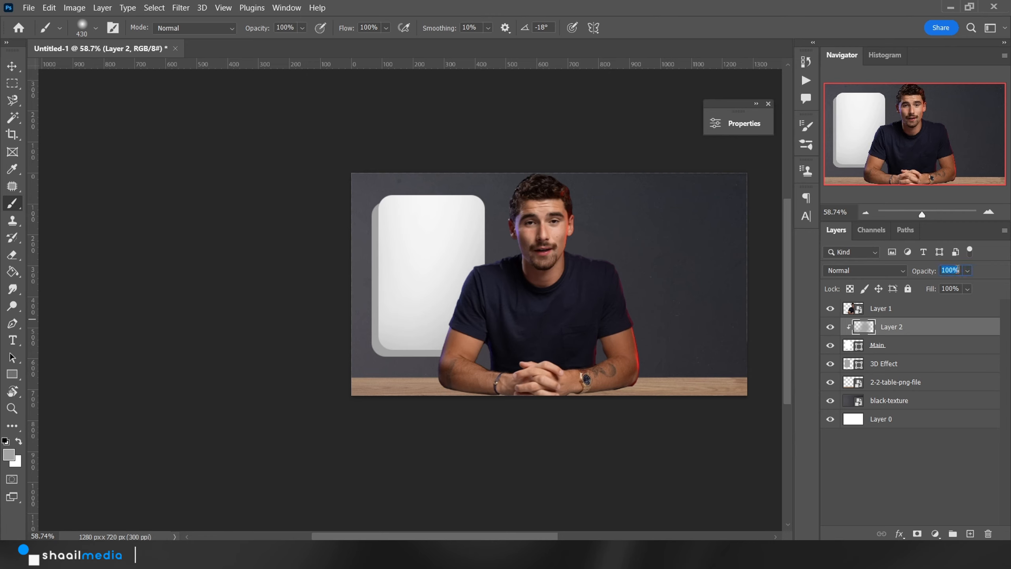
text(75)
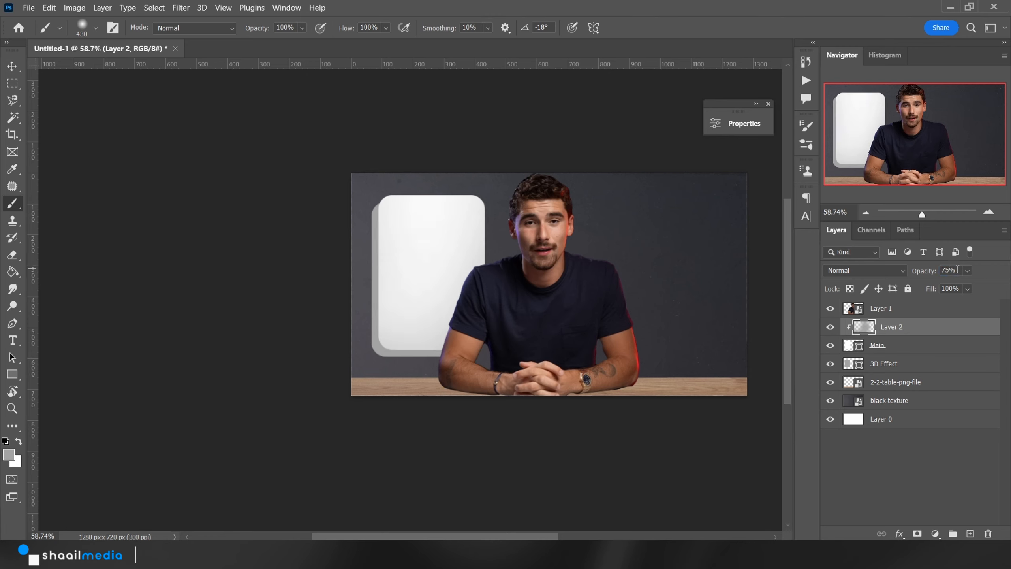
double_click(897, 326)
text(Shade)
key(Return)
Step: Group the Shade, Main and 3D Effect layers and name the group 1
scroll(513, 326, up, 4)
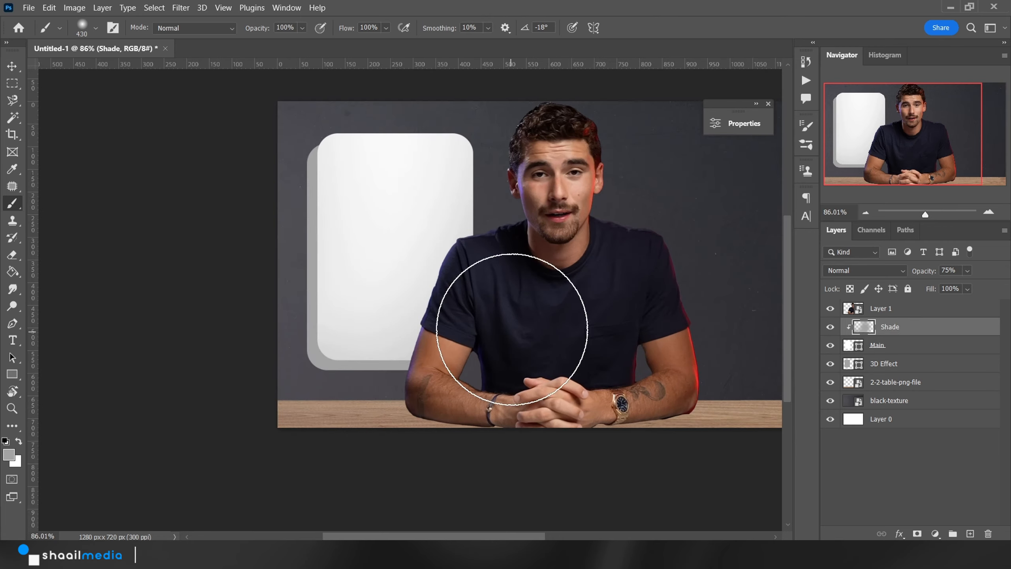
drag(568, 263, 438, 305)
scroll(442, 301, down, 3)
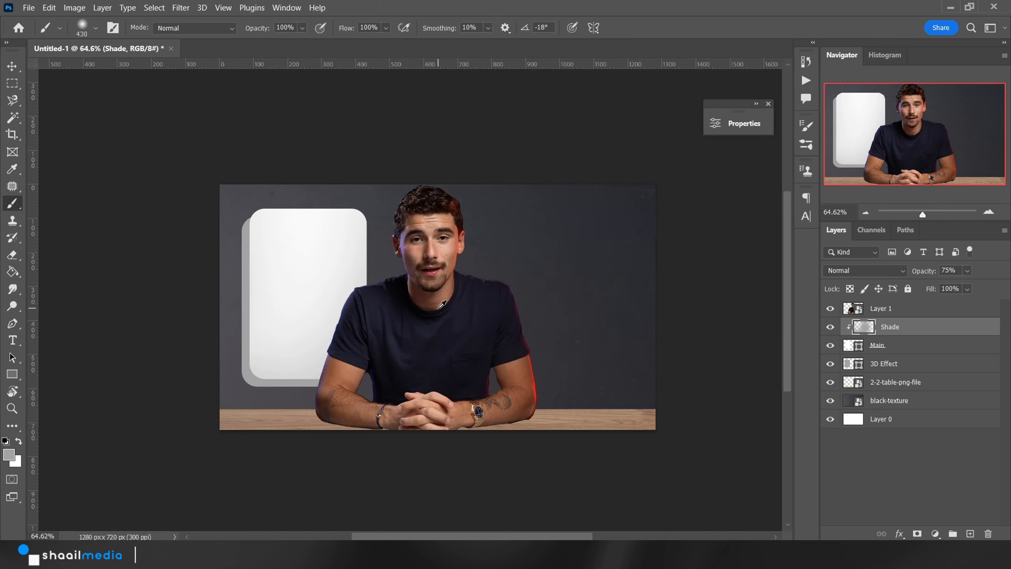
shift+click(886, 367)
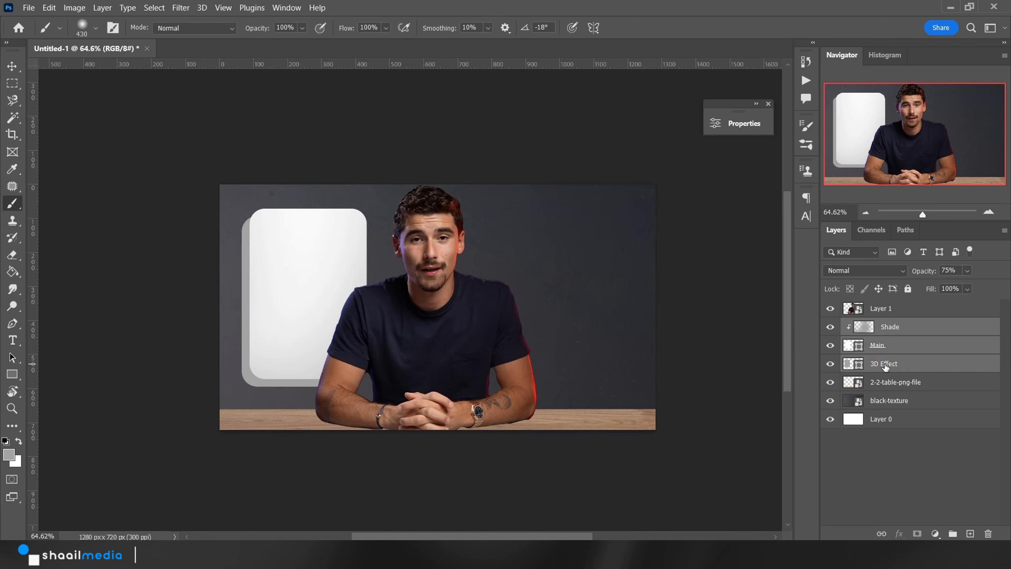
key(ctrl+g)
double_click(882, 327)
text(1)
key(Return)
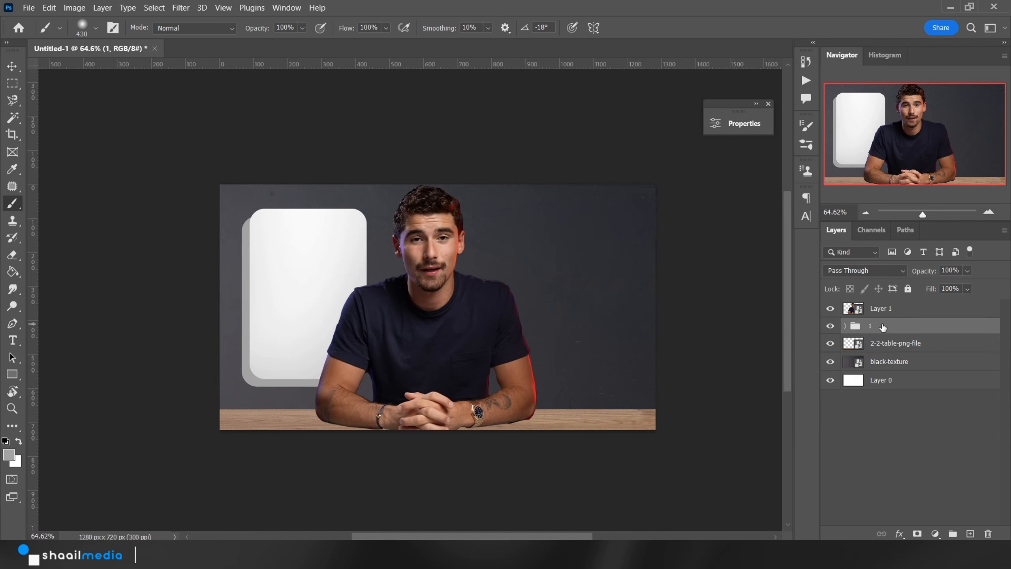
Step: Duplicate group 1 and name the copy 2
key(ctrl+j)
double_click(883, 326)
text(2)
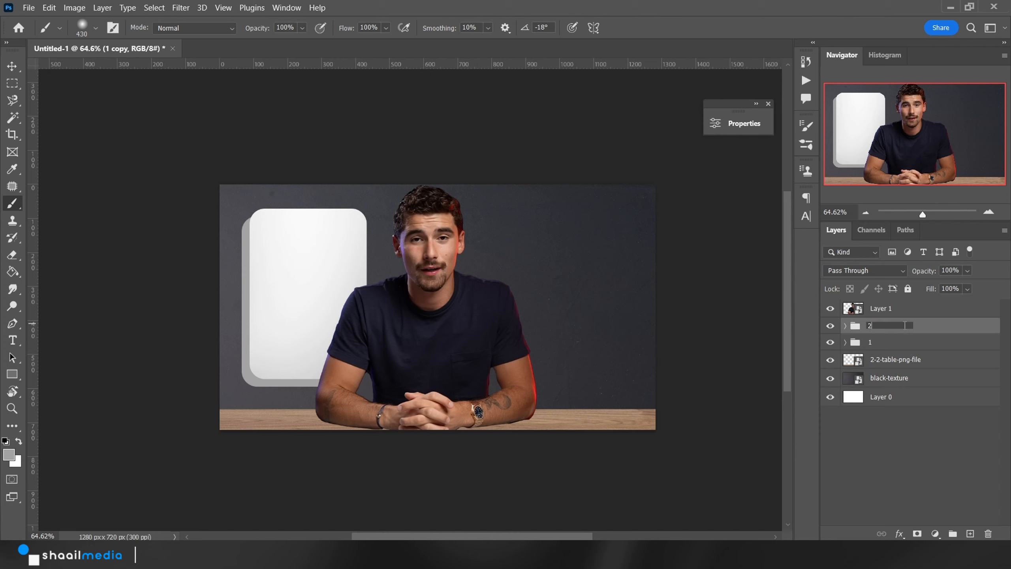
key(Return)
Step: Flip group 2 horizontally and place it on the other side of the man, mirroring the first rectangle
key(ctrl+t)
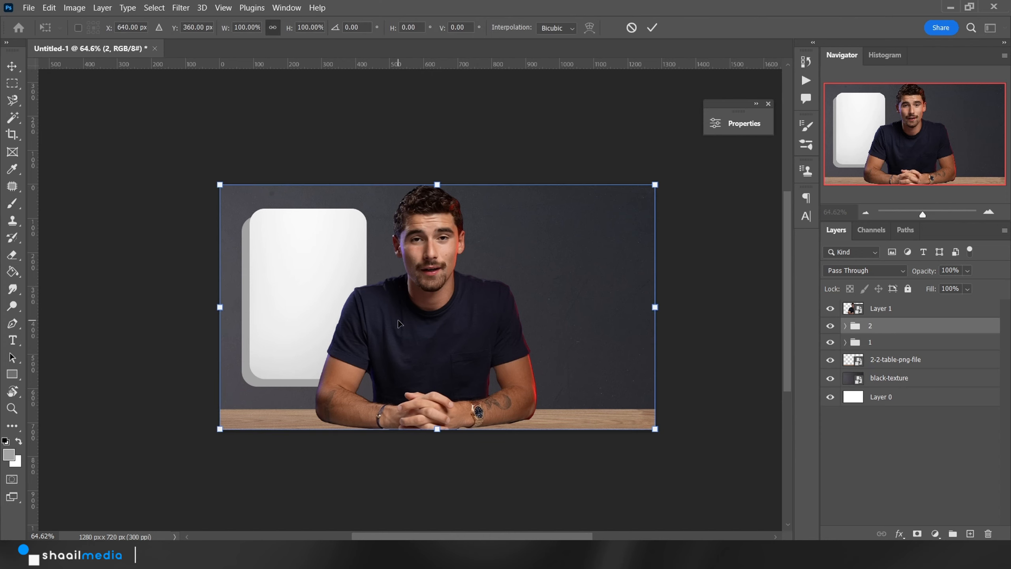
drag(400, 323, 588, 313)
right_click(588, 311)
click(613, 291)
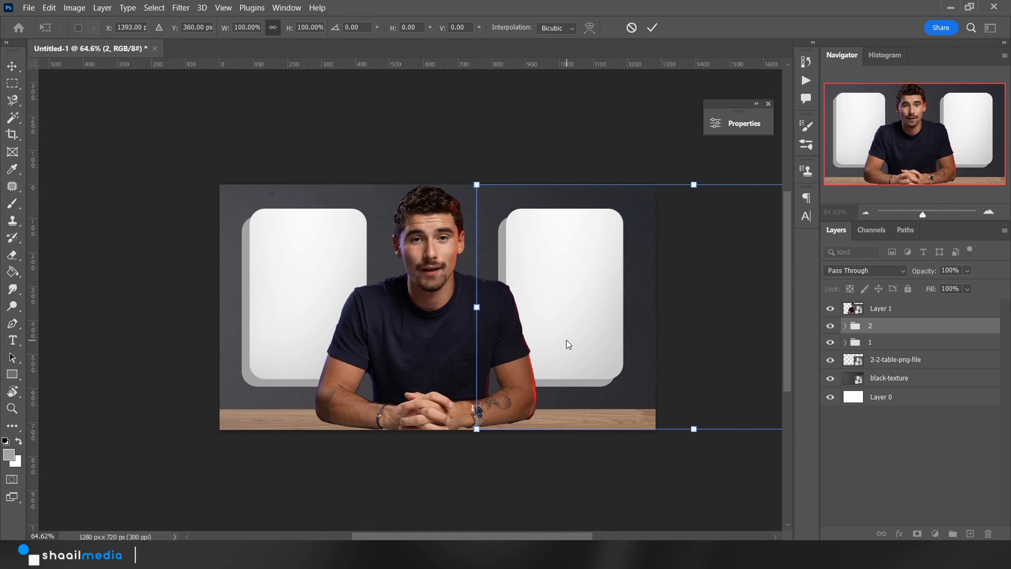
right_click(566, 340)
click(601, 384)
drag(598, 329, 556, 321)
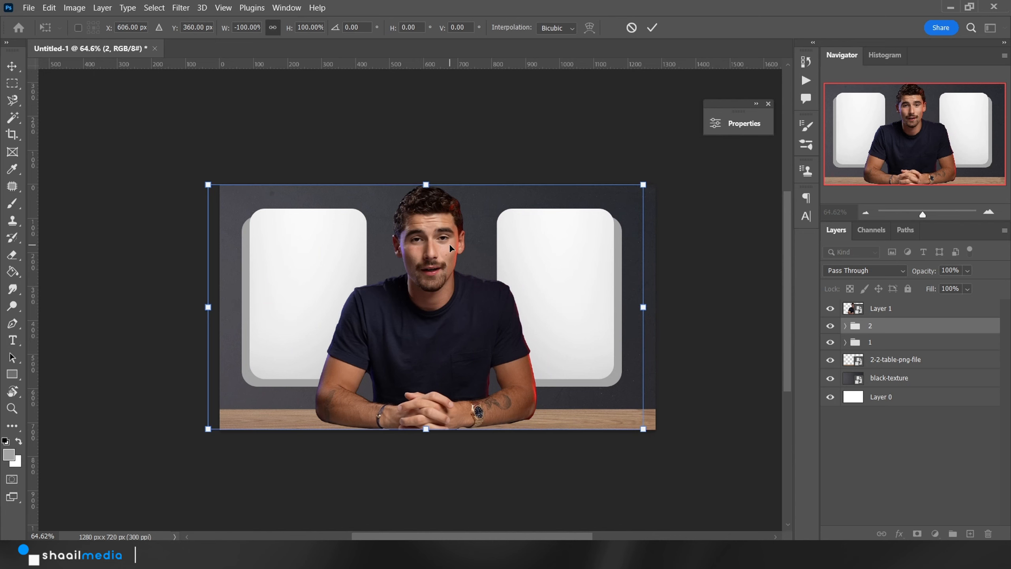
key(Return)
Step: Nudge group 2 slightly closer to the man to even out the spacing of the rectangles
scroll(494, 269, up, 2)
drag(626, 298, 617, 298)
scroll(631, 333, down, 1)
scroll(633, 337, down, 1)
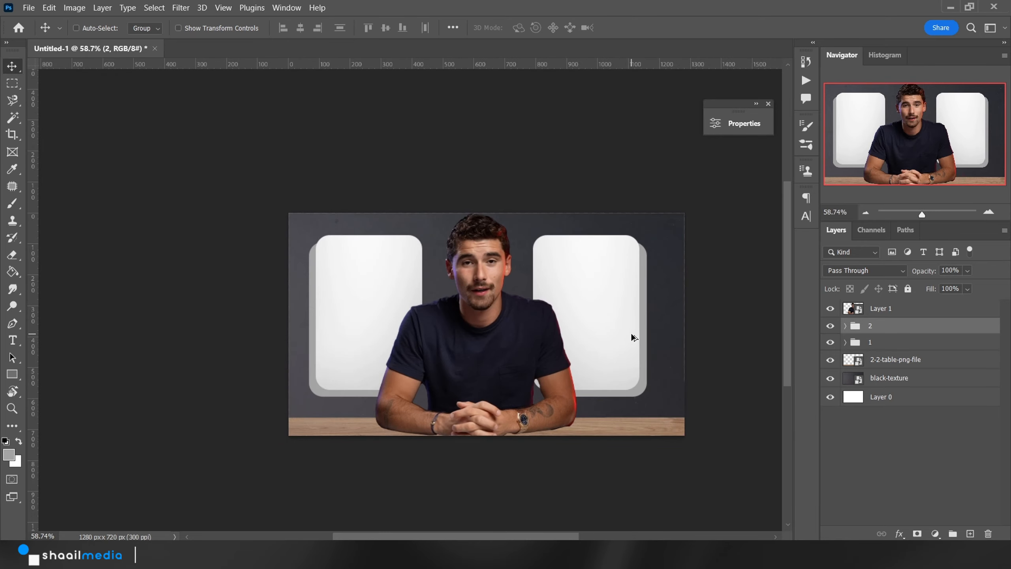
scroll(460, 409, up, 1)
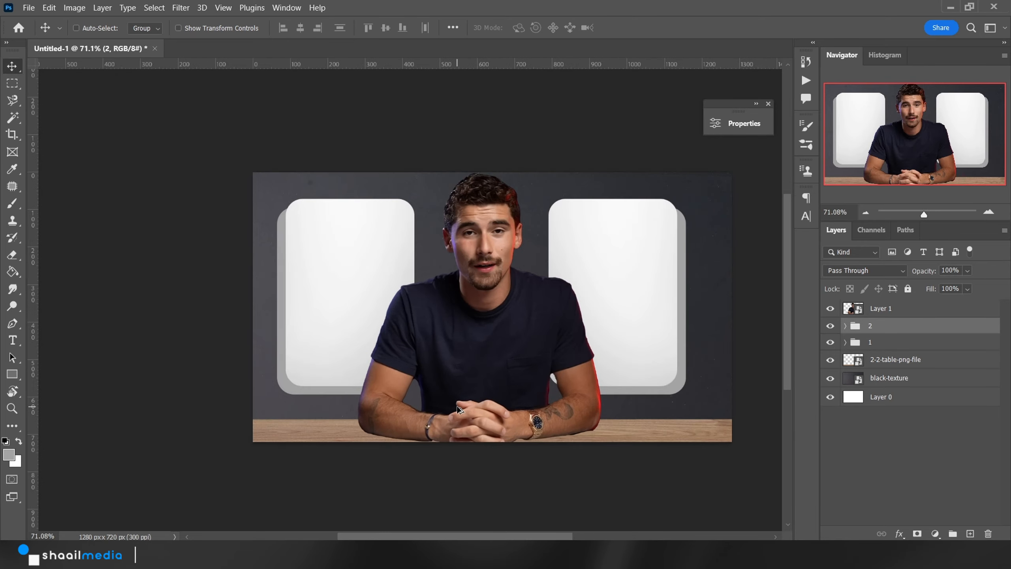
scroll(460, 410, up, 1)
scroll(459, 410, down, 1)
drag(450, 213, 403, 235)
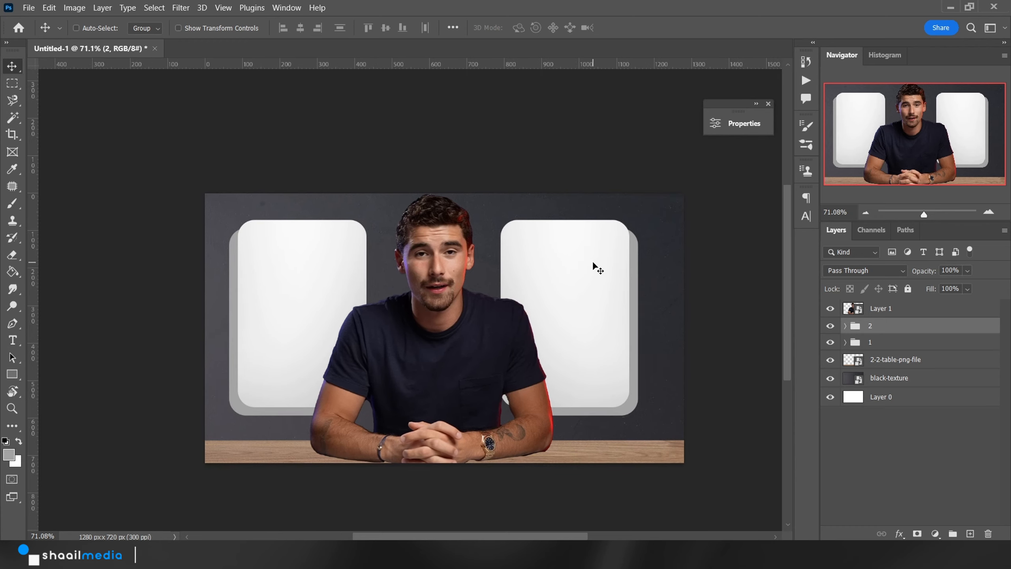
Step: Add a new layer above Main in group 1 and name it Graph Texture
click(860, 342)
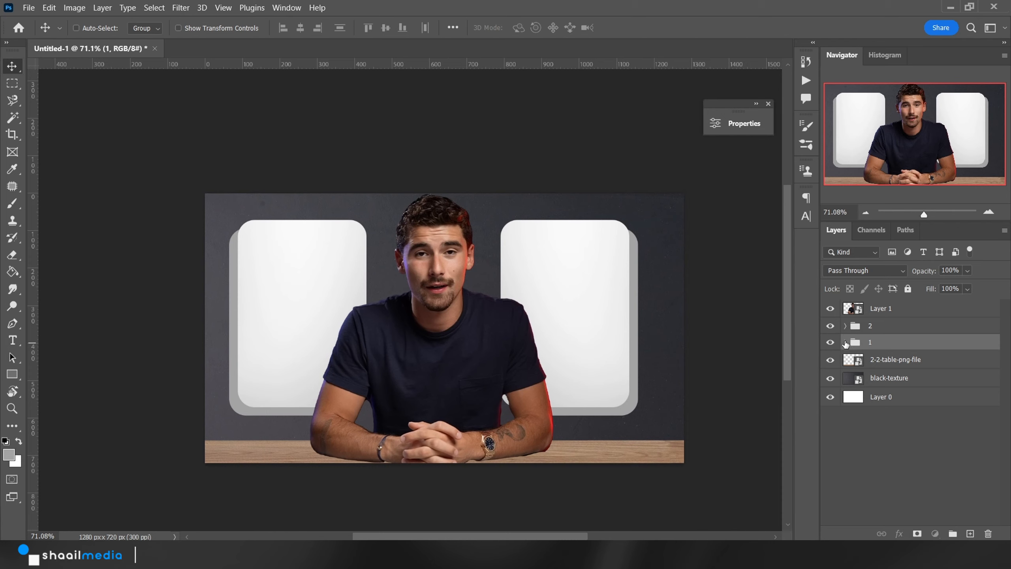
click(845, 342)
click(912, 361)
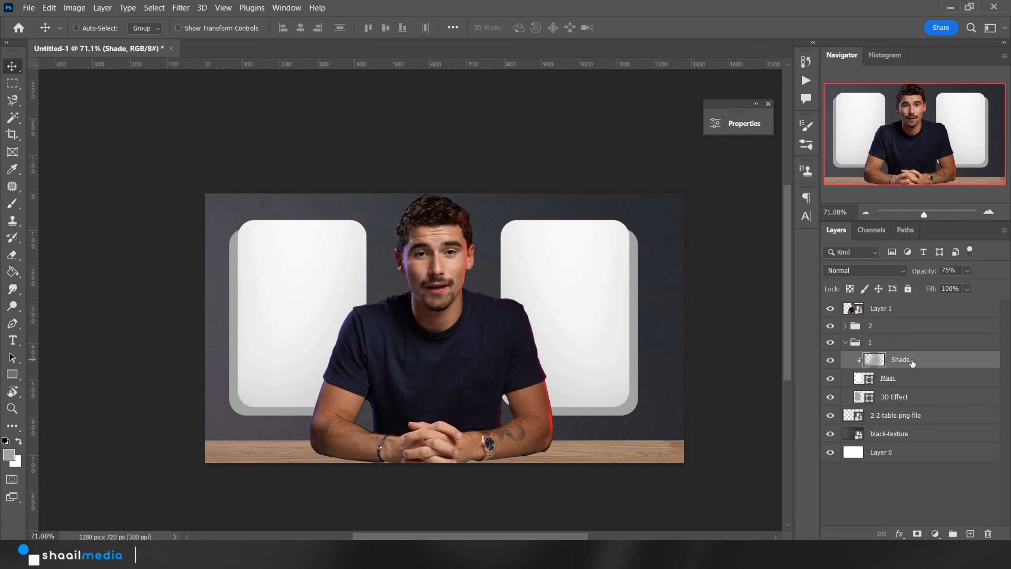
click(906, 387)
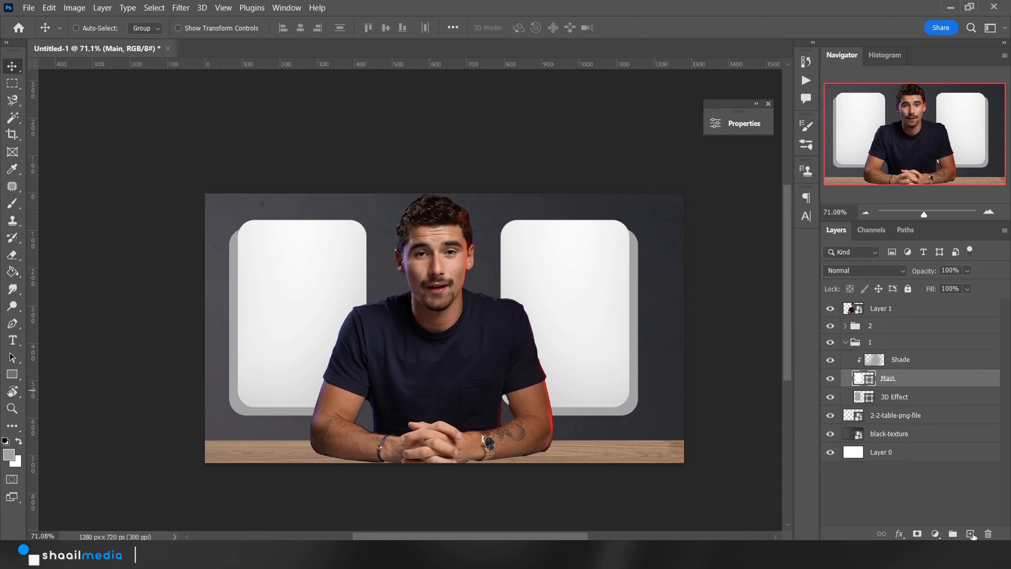
click(970, 533)
double_click(903, 378)
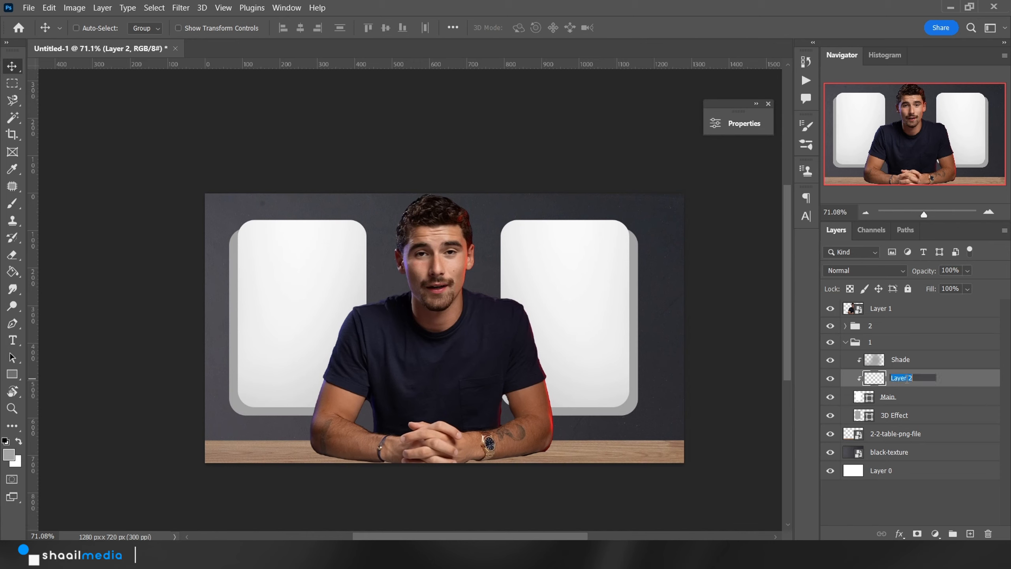
text(Graph Text)
text(ure)
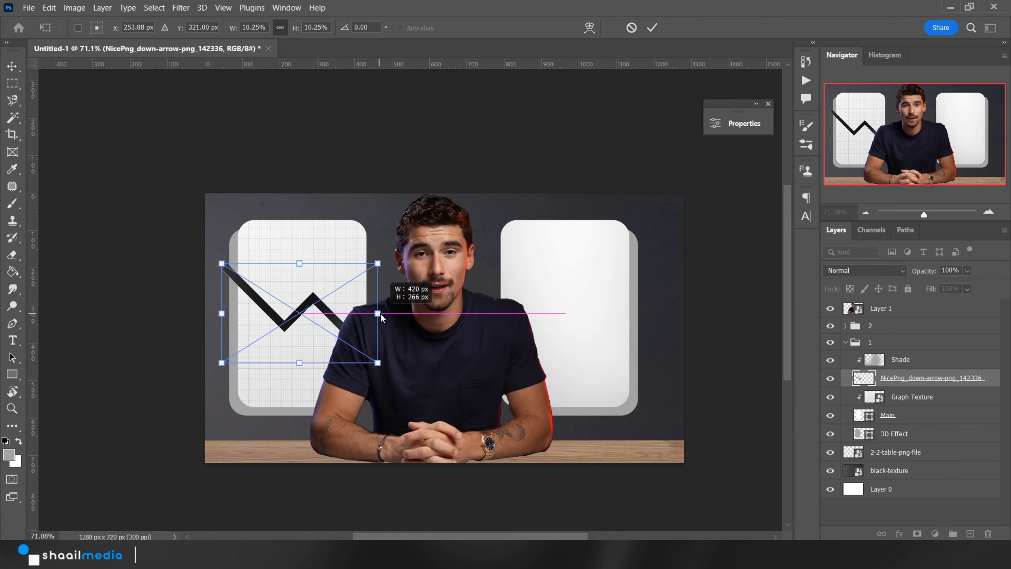
Step: Scale the placed down-arrow image to about 10.73% and clip it to the Main rectangle
drag(381, 314, 385, 313)
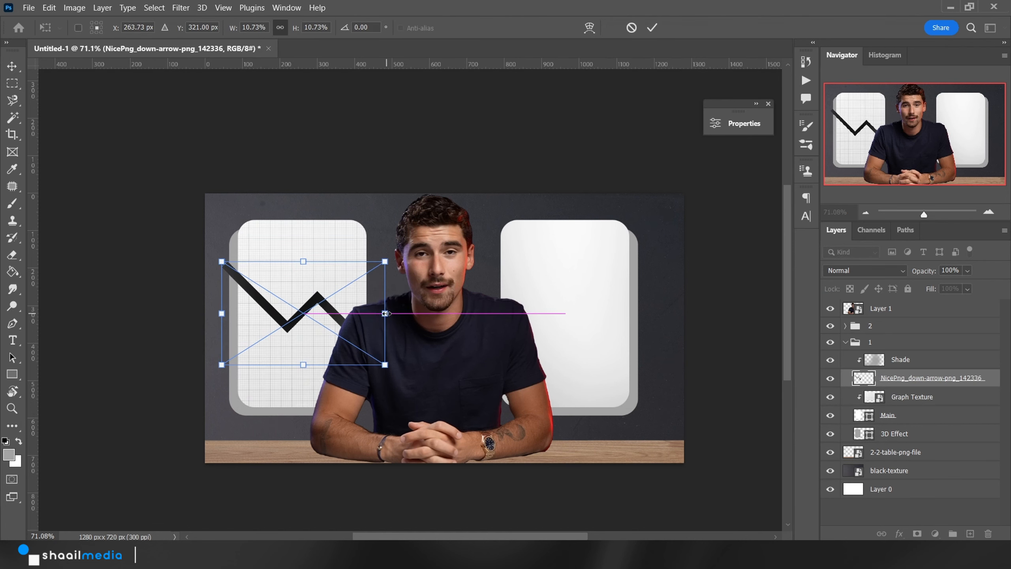
key(Return)
right_click(898, 377)
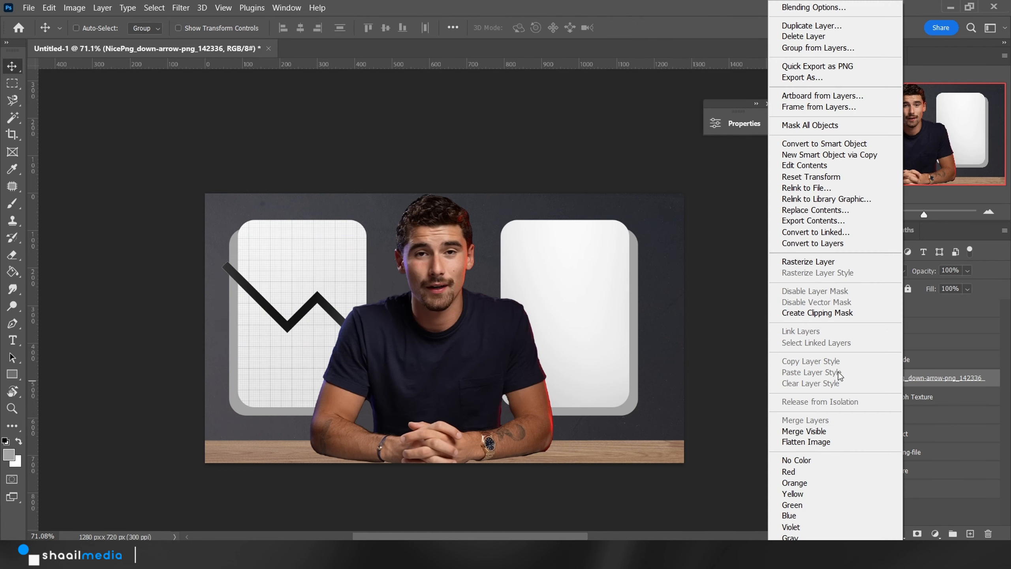
click(822, 315)
Step: Reposition the down arrow across the gridded rectangle, scaled to about 10.93% and rotated about 6.09°
mouse_move(330, 326)
mouse_down()
mouse_move(330, 313)
mouse_move(341, 323)
mouse_move(329, 331)
mouse_up()
drag(422, 331, 457, 325)
key(ctrl+t)
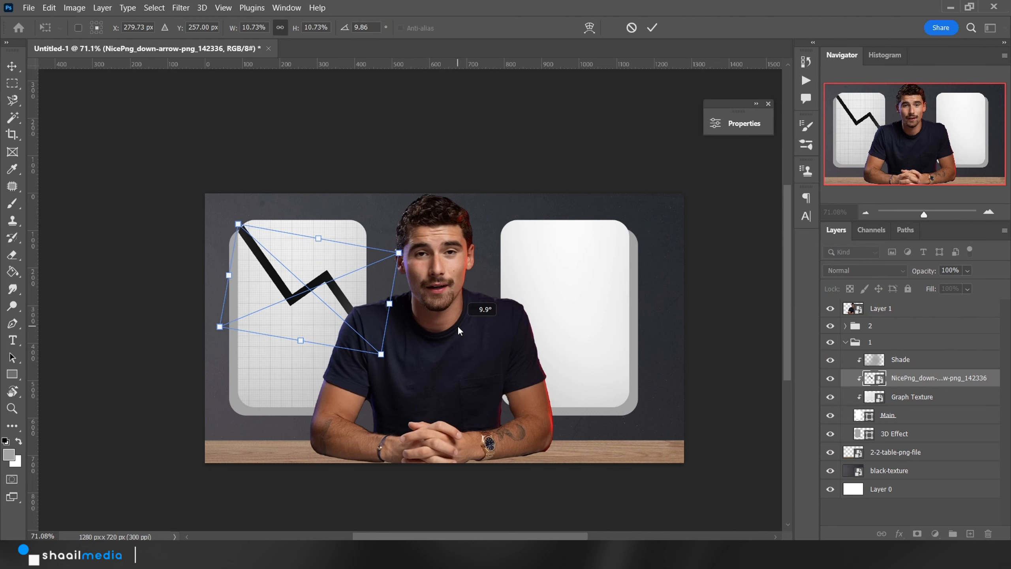
drag(358, 306, 344, 316)
drag(366, 370, 419, 352)
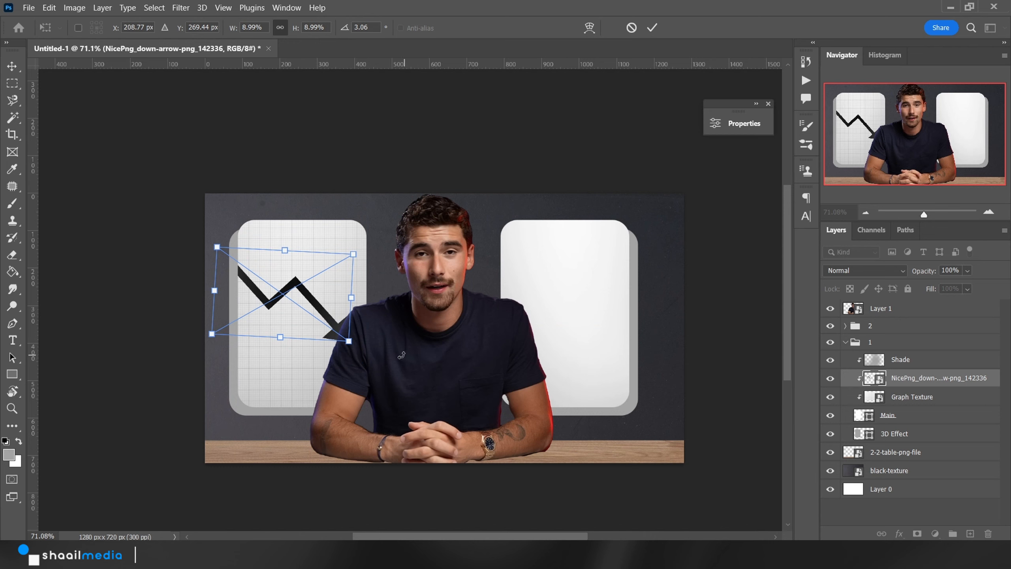
drag(350, 342, 382, 363)
drag(387, 361, 383, 365)
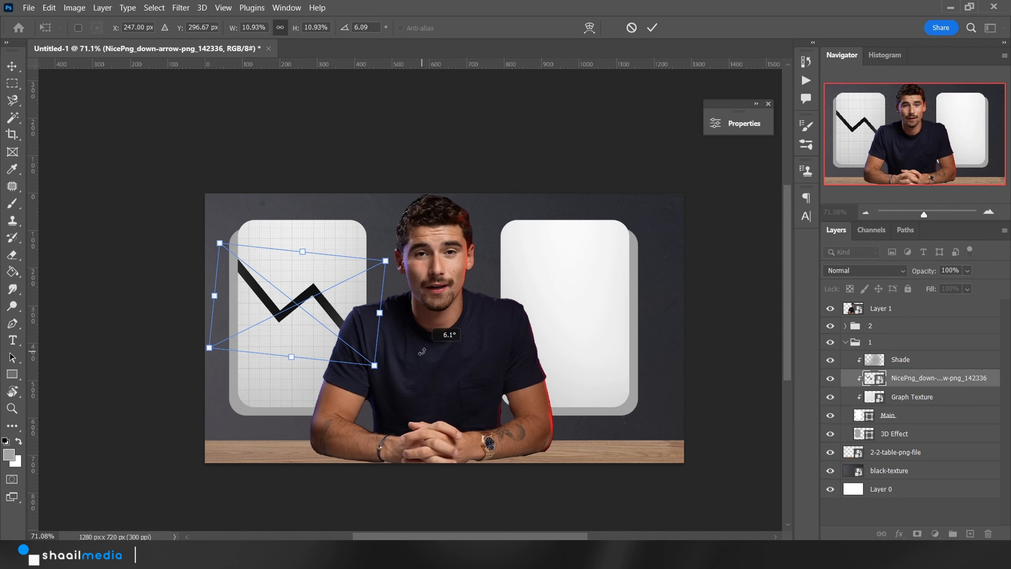
drag(332, 324, 327, 337)
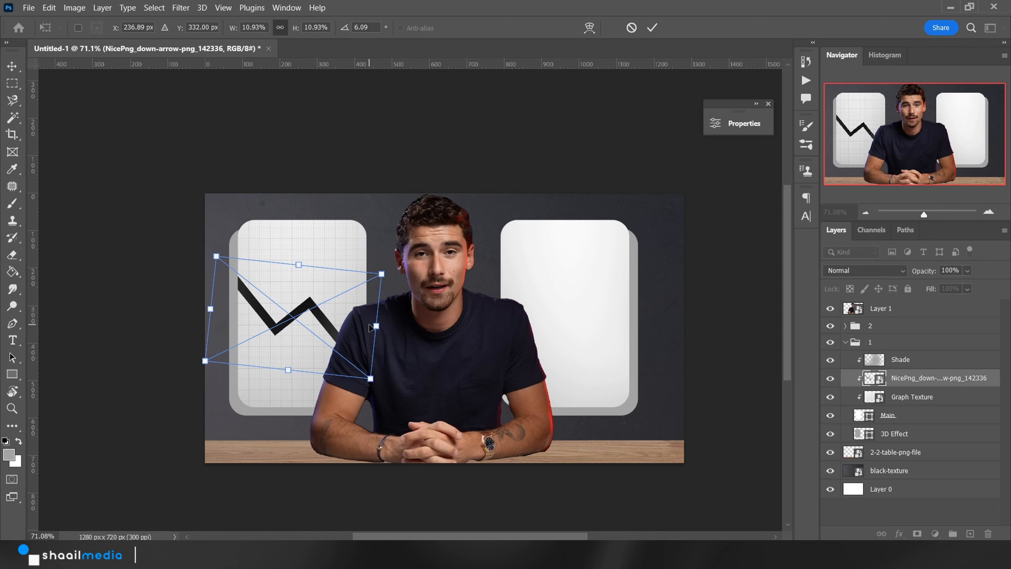
key(Return)
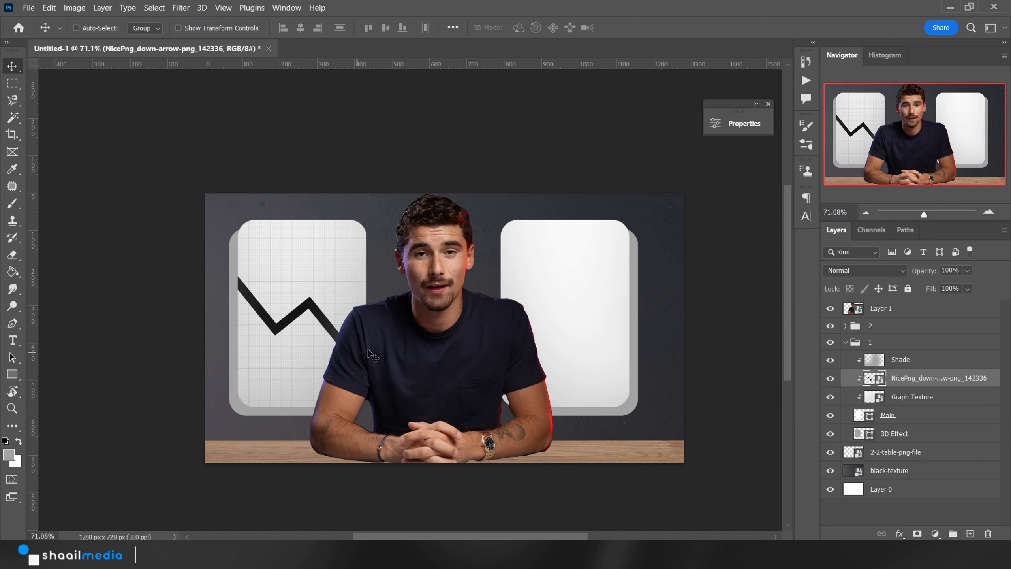
Step: Rename the down-arrow layer Arrow
right_click(944, 379)
click(947, 379)
double_click(953, 380)
text(Arrow)
key(Return)
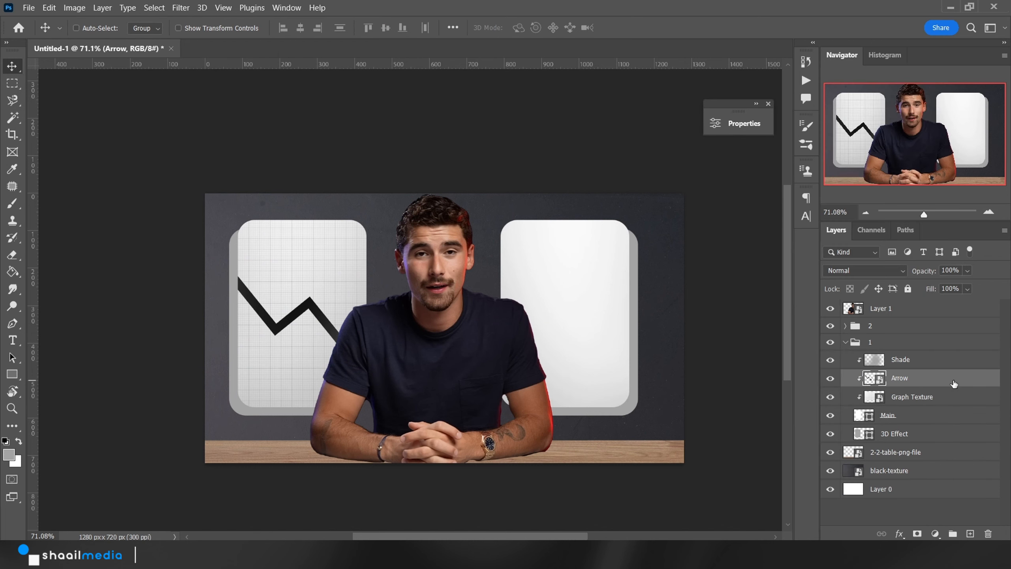
Step: Apply a Color Overlay to the Arrow layer, starting from ff0000 and darkening the red slightly
right_click(953, 379)
click(903, 11)
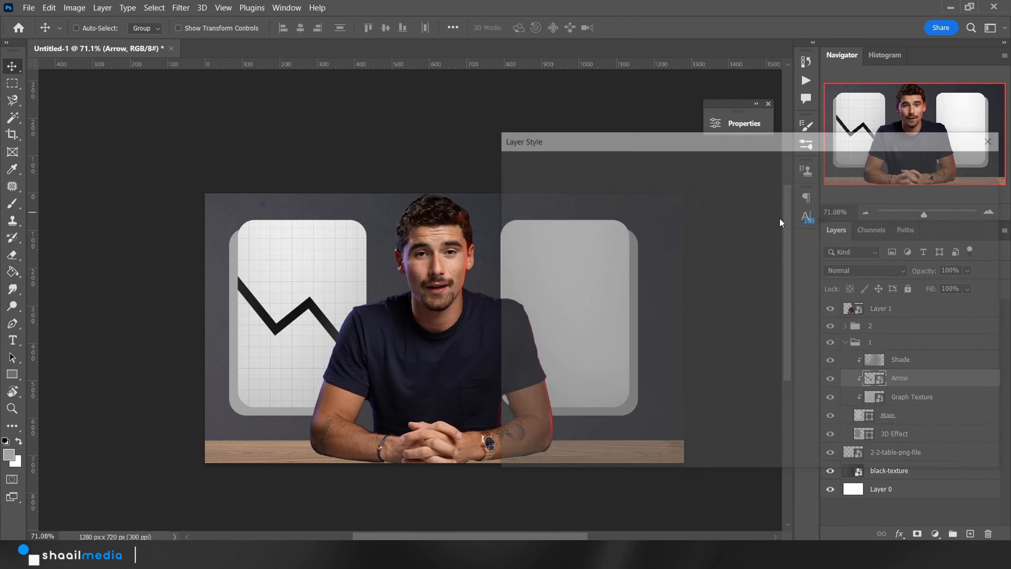
click(532, 357)
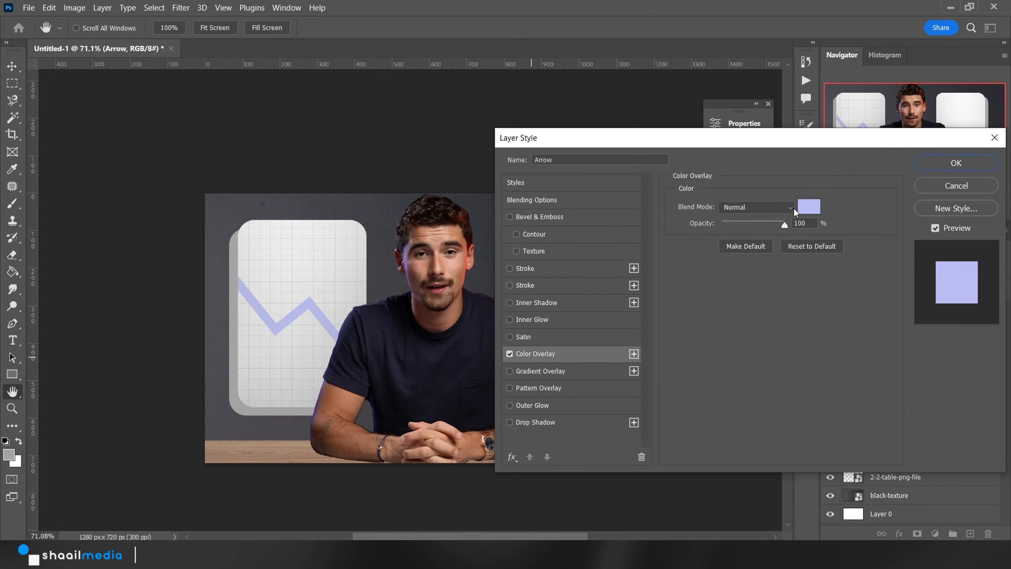
click(808, 206)
text(ff0000)
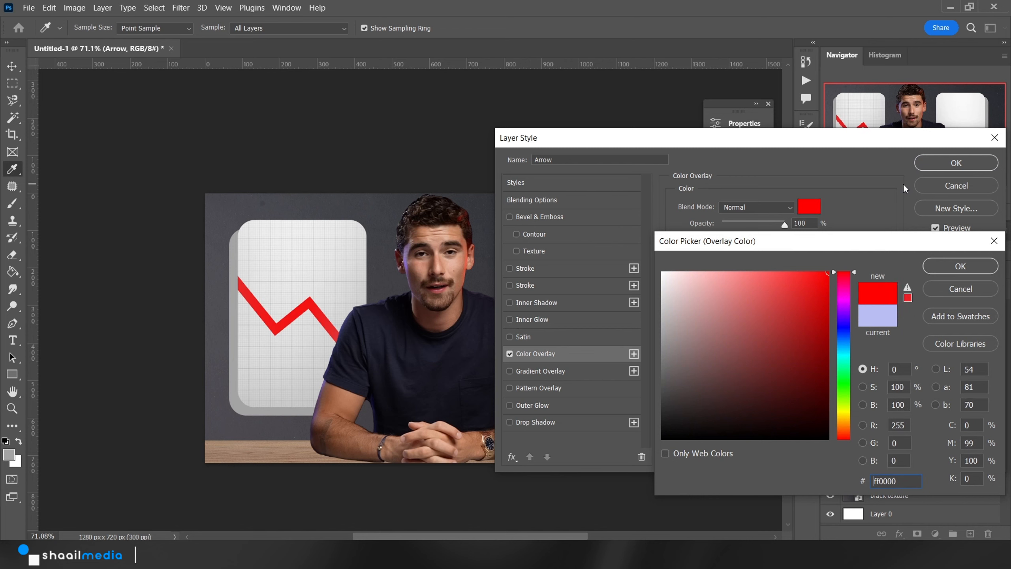
drag(815, 283, 821, 293)
key(Return)
key(Return)
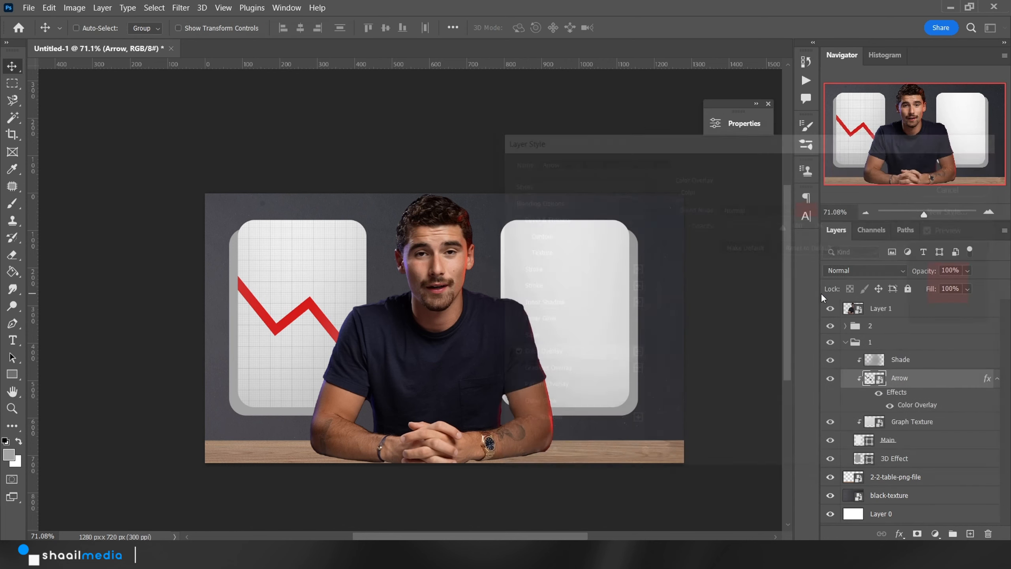
Step: Select everything outside the arrow's outline and add a new layer named Red Effect above Graph Texture
ctrl+click(872, 379)
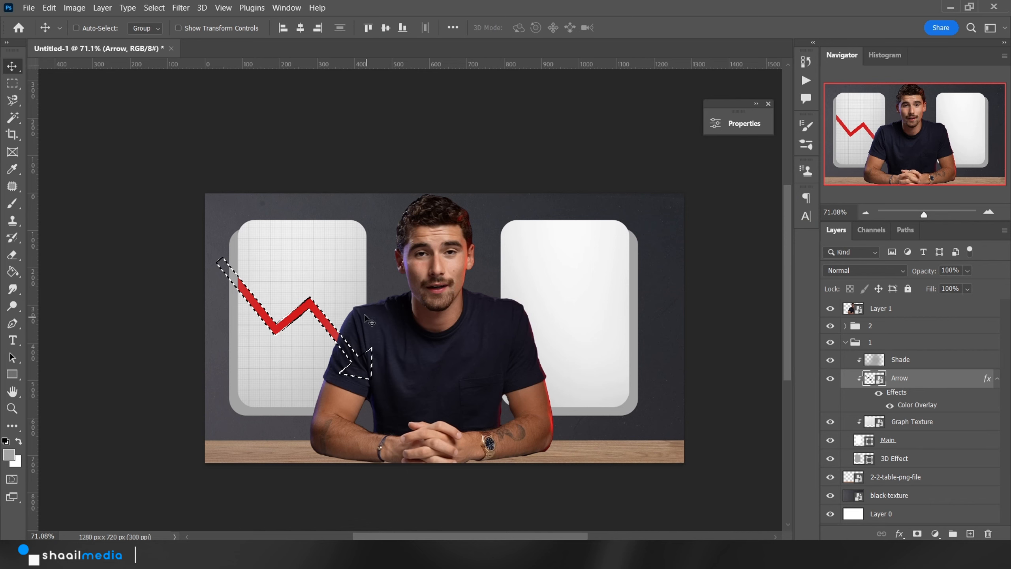
key(ctrl+shift+i)
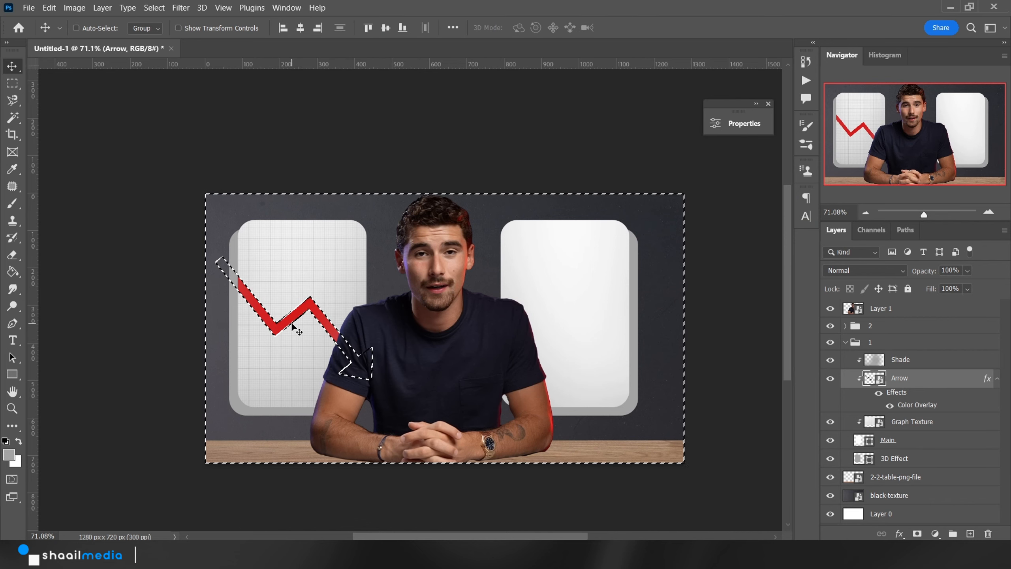
click(917, 428)
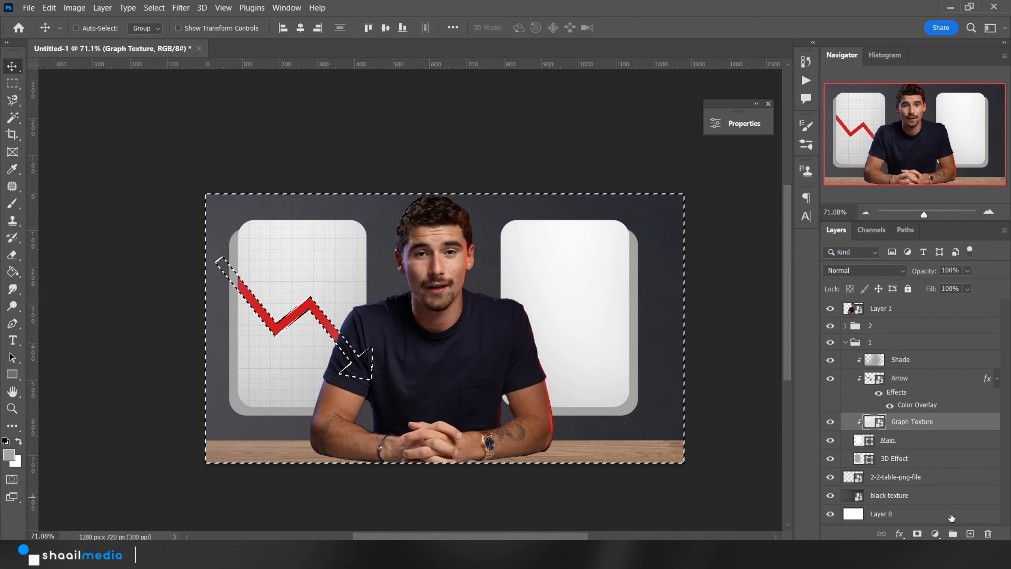
click(970, 533)
double_click(904, 423)
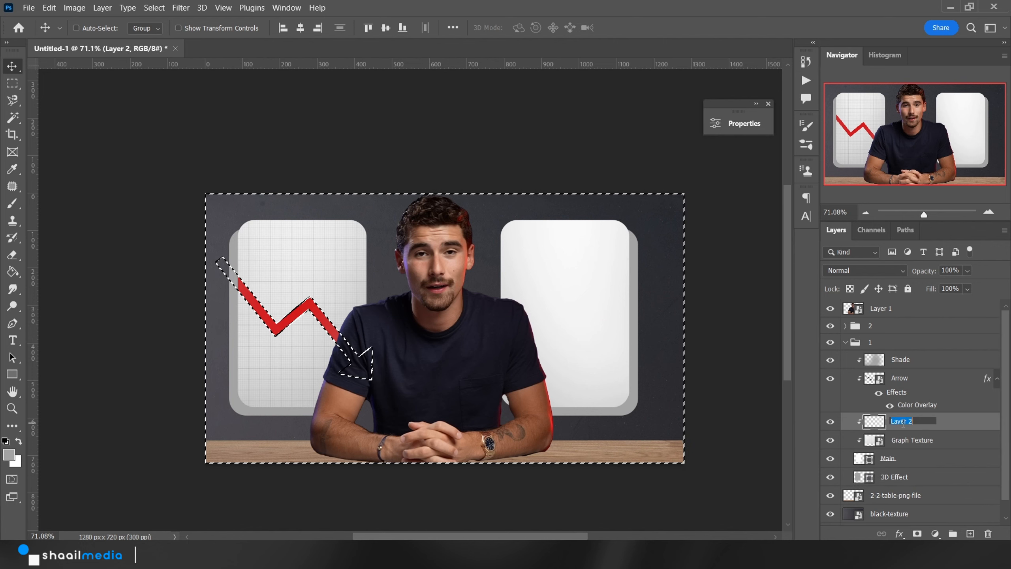
text(Red Effect)
key(Return)
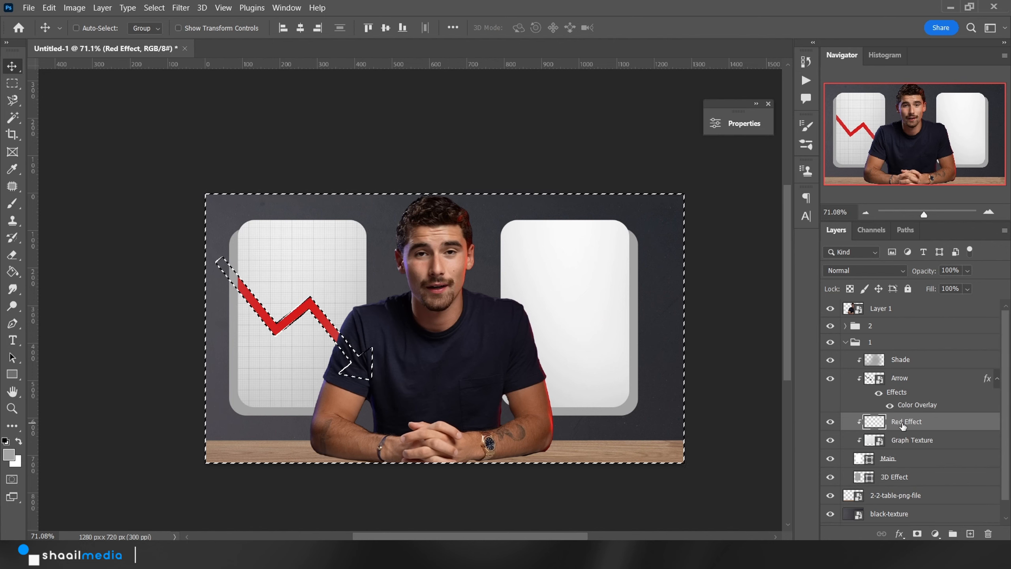
Step: Set up the soft Brush tool with ff0000 as the foreground colour
key(b)
click(5, 441)
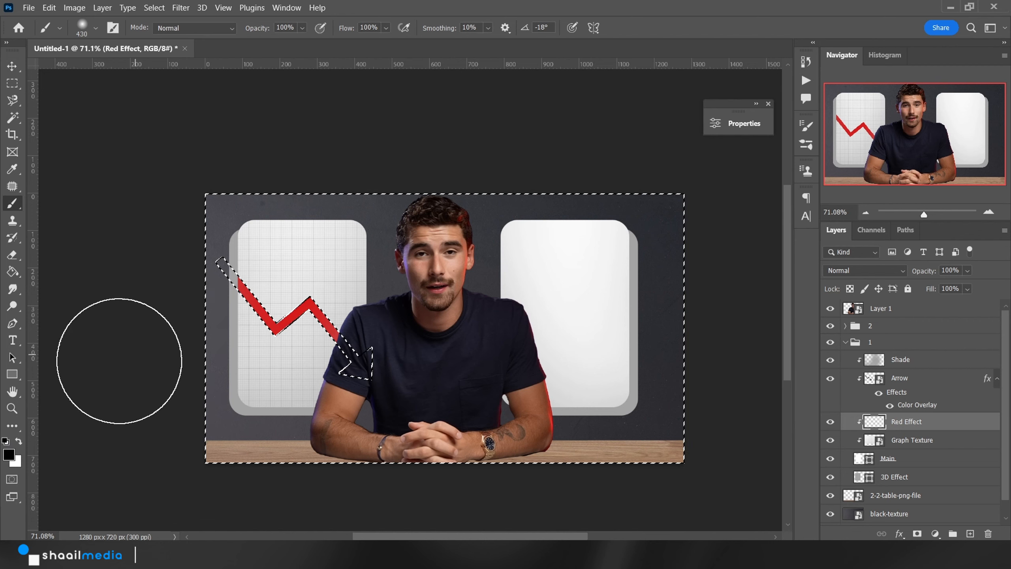
click(9, 454)
text(ff0000)
key(Return)
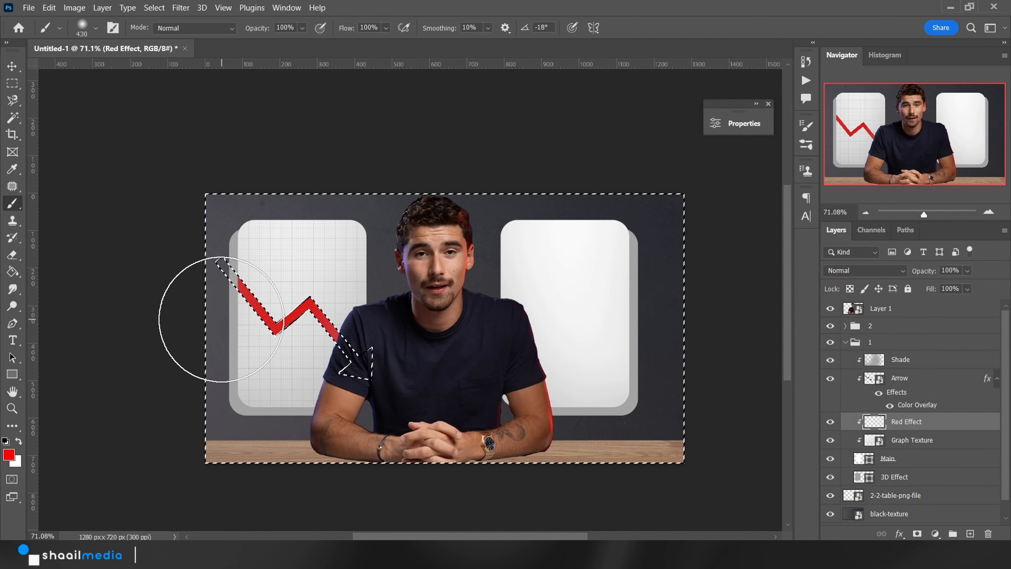
Step: Paint a soft red glow over the gridded rectangle's lower part with brush size 707 and set Red Effect's blend mode to Multiply
click(252, 464)
click(158, 411)
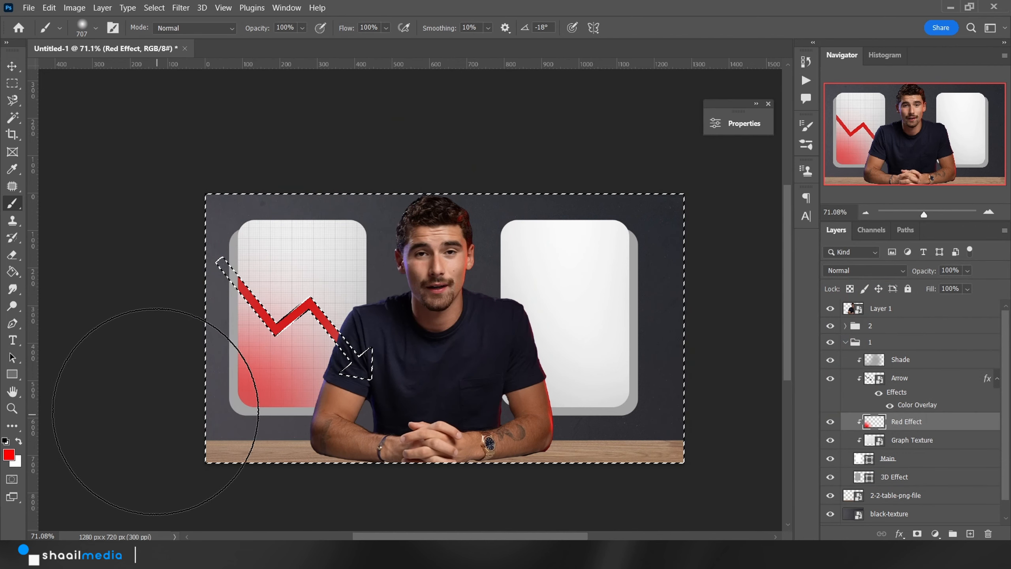
click(153, 392)
click(316, 483)
click(363, 487)
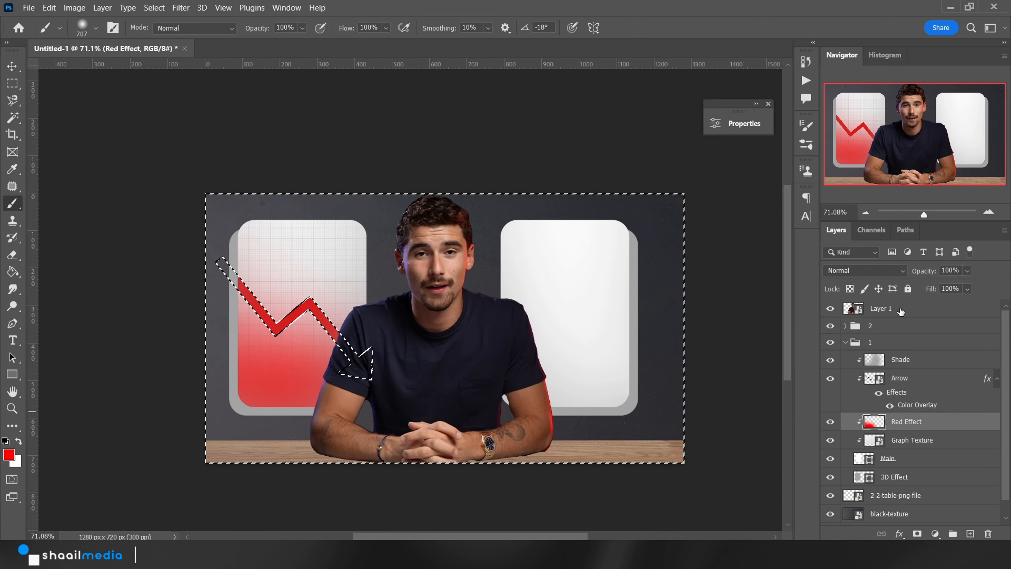
click(870, 272)
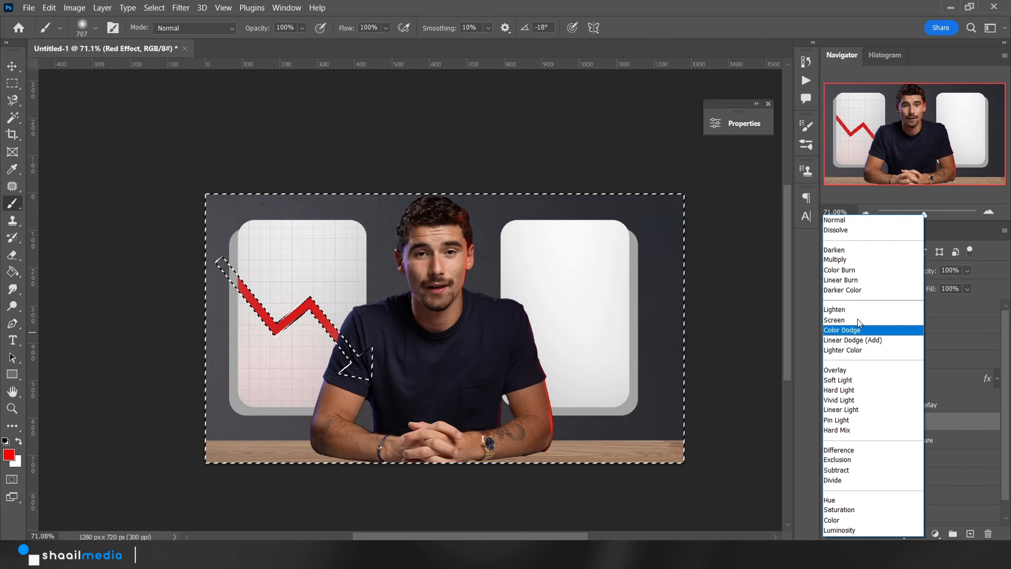
click(852, 263)
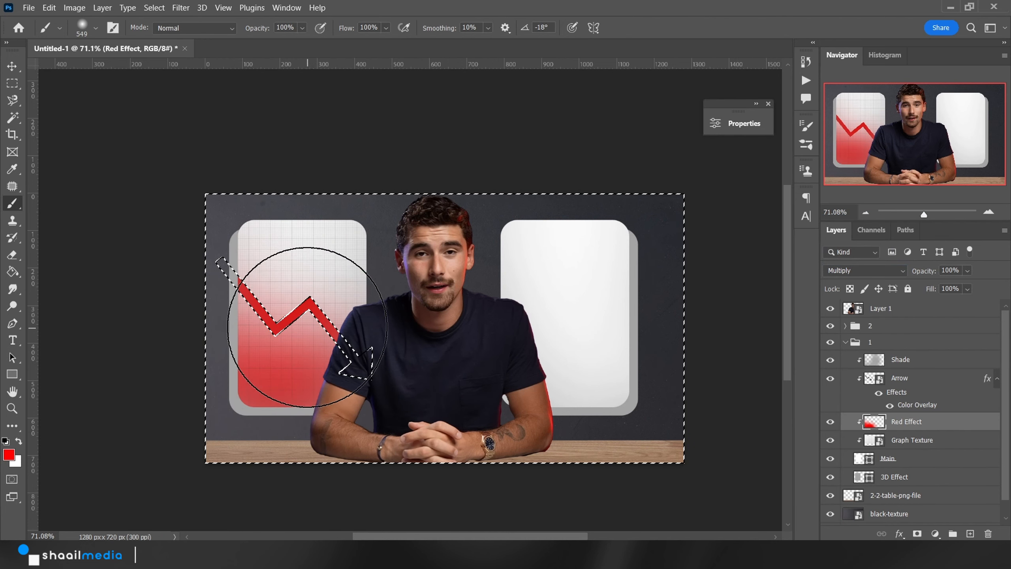
click(304, 327)
key(ctrl+z)
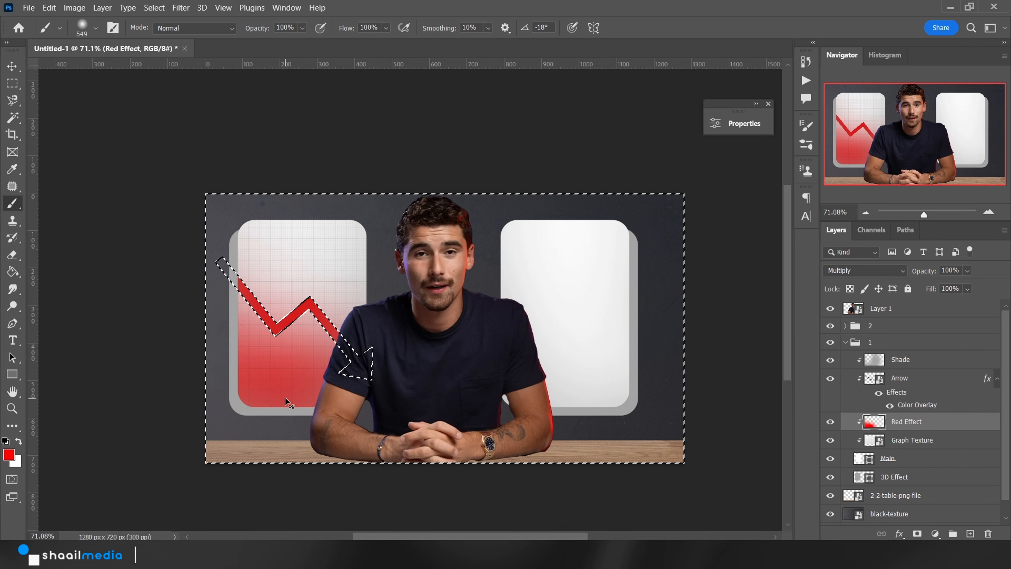
key(ctrl+z)
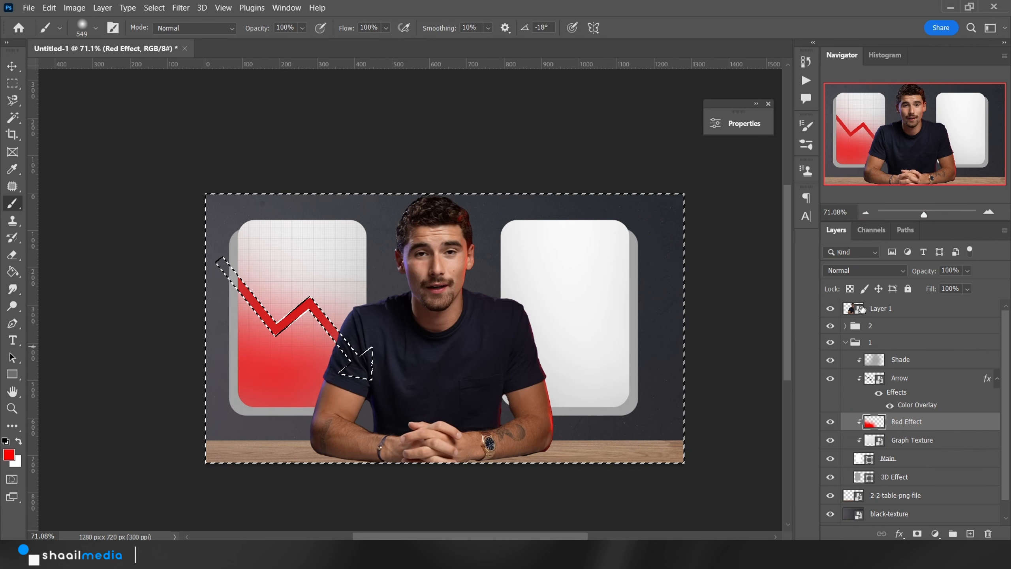
Step: Set the Red Effect layer's blend mode to Multiply and clear the selection around the arrow's outline
click(875, 270)
click(856, 257)
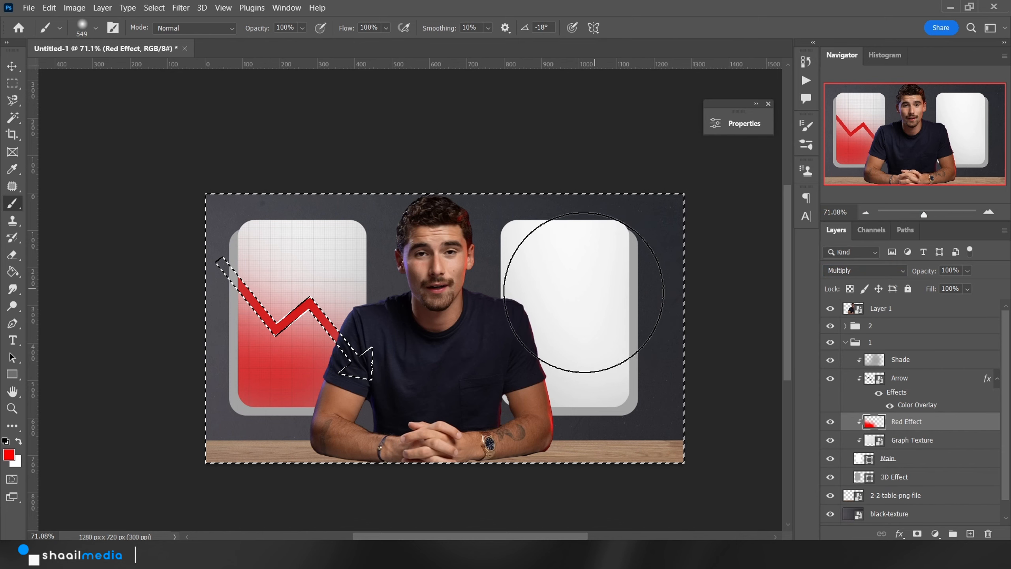
click(12, 83)
click(151, 106)
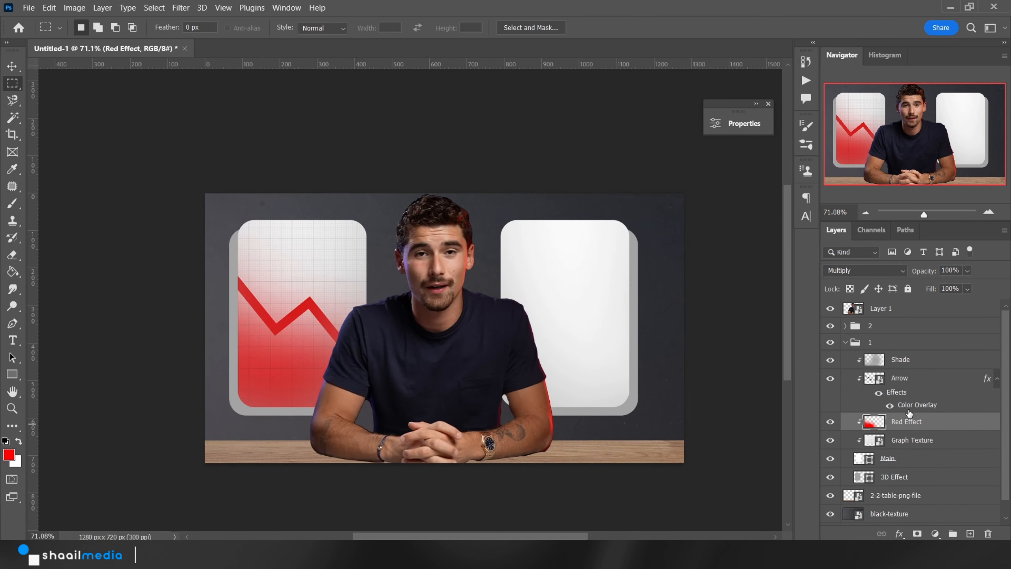
Step: Add a Multiply drop shadow to the Arrow layer, slightly reducing its size and adjusting its opacity
right_click(900, 366)
right_click(903, 378)
click(829, 6)
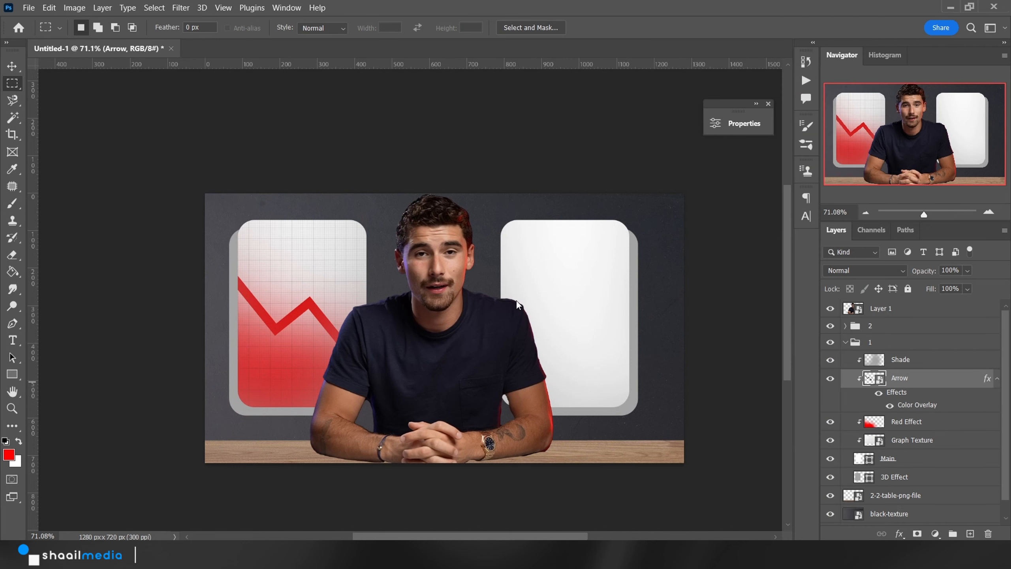
click(527, 423)
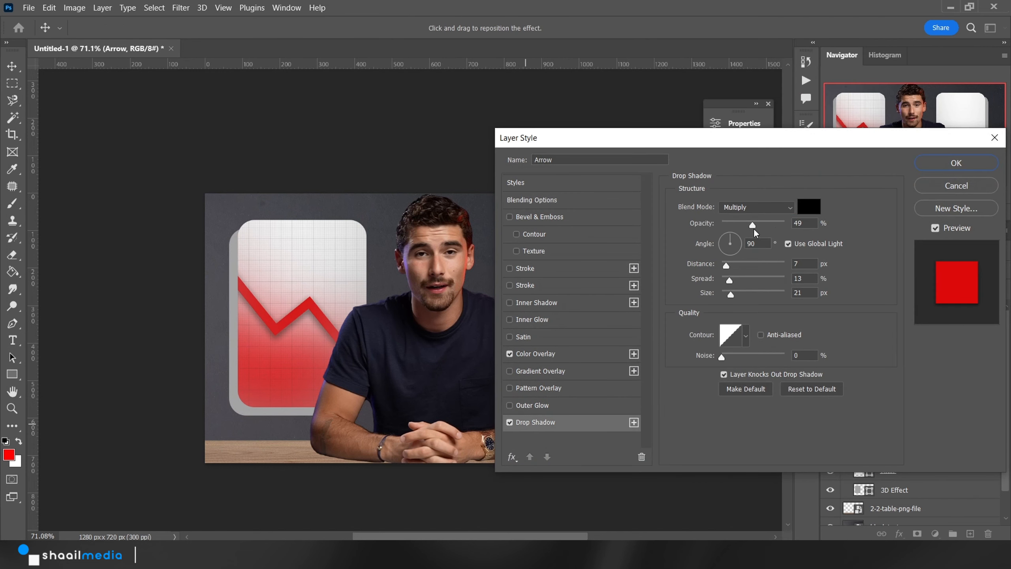
mouse_move(752, 225)
mouse_down()
mouse_move(782, 220)
mouse_move(769, 225)
mouse_up()
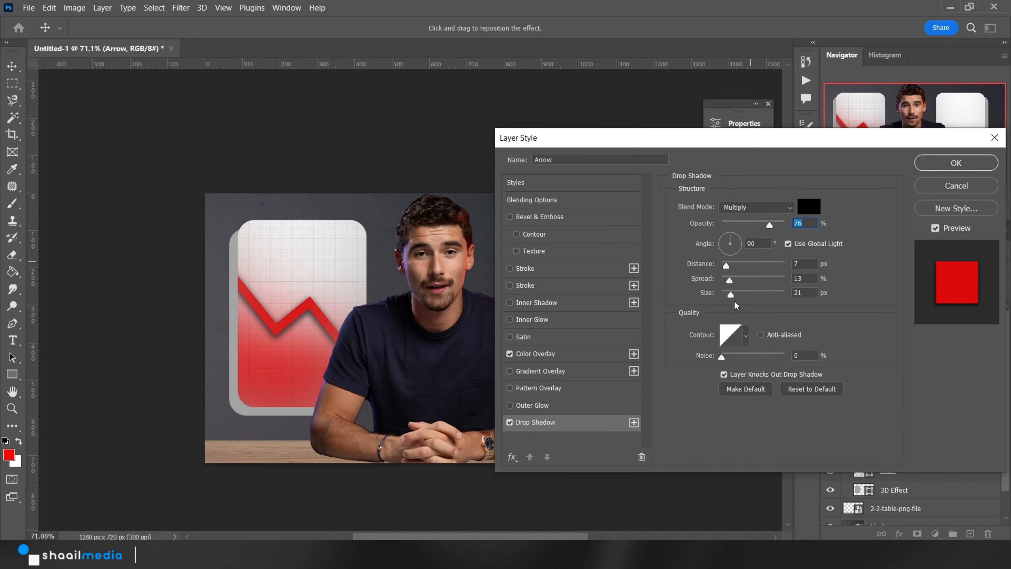
mouse_move(731, 297)
mouse_down()
mouse_move(724, 264)
mouse_move(727, 294)
mouse_up()
drag(762, 219, 749, 223)
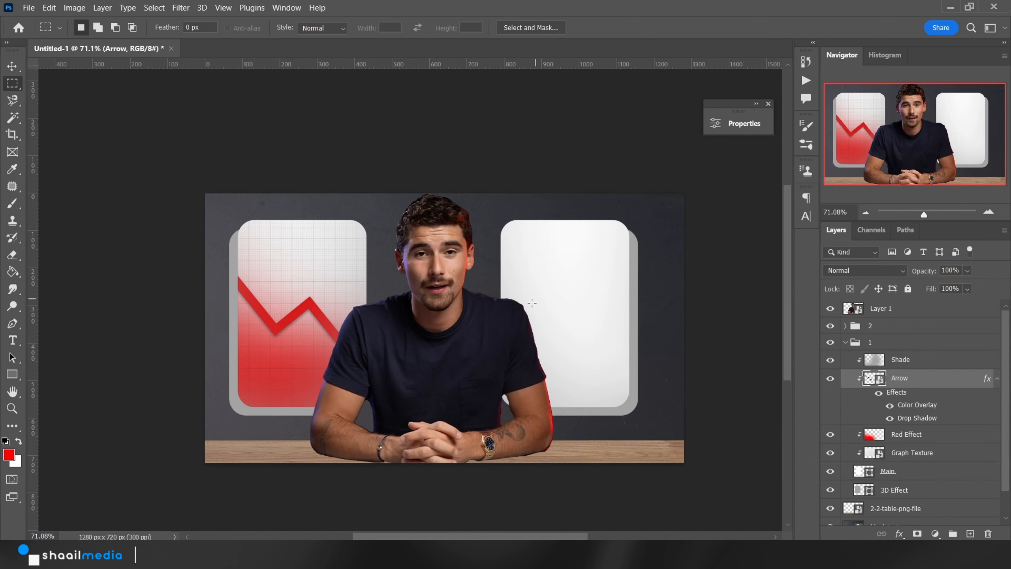
Step: Add the red text 2022 in Proxima Nova Black above the falling arrow on the gridded rectangle
key(t)
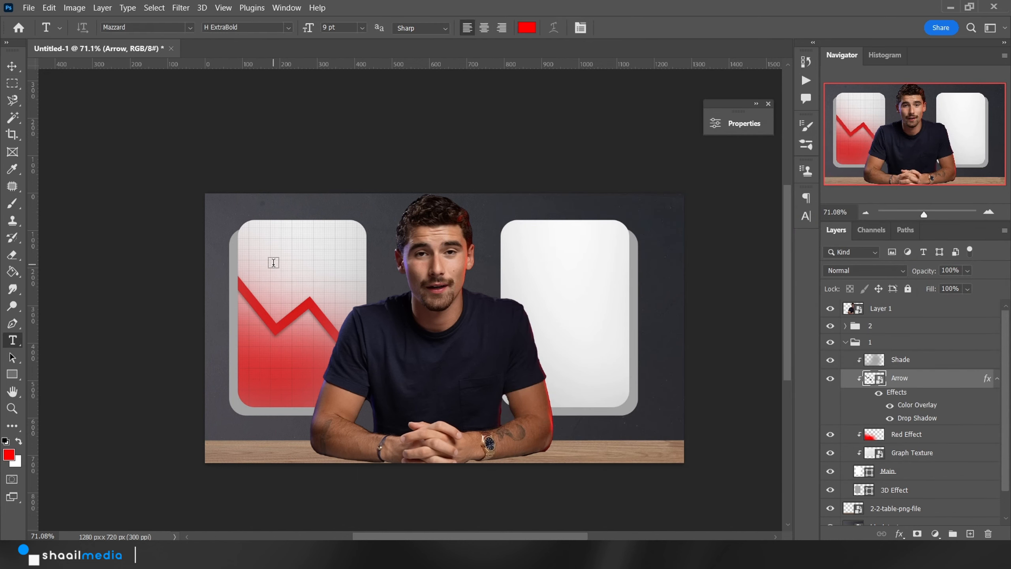
click(272, 263)
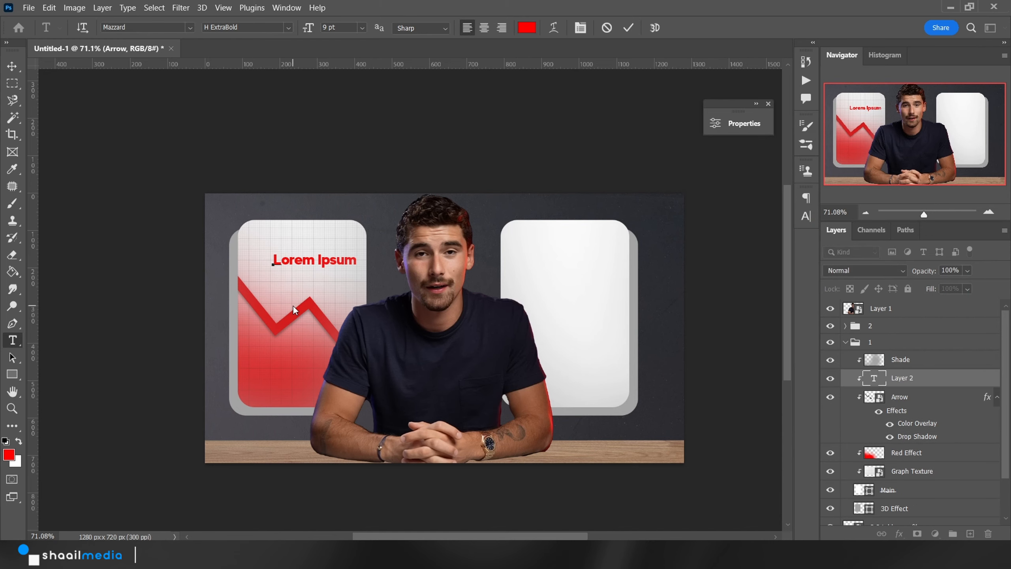
text(2022)
key(ctrl+a)
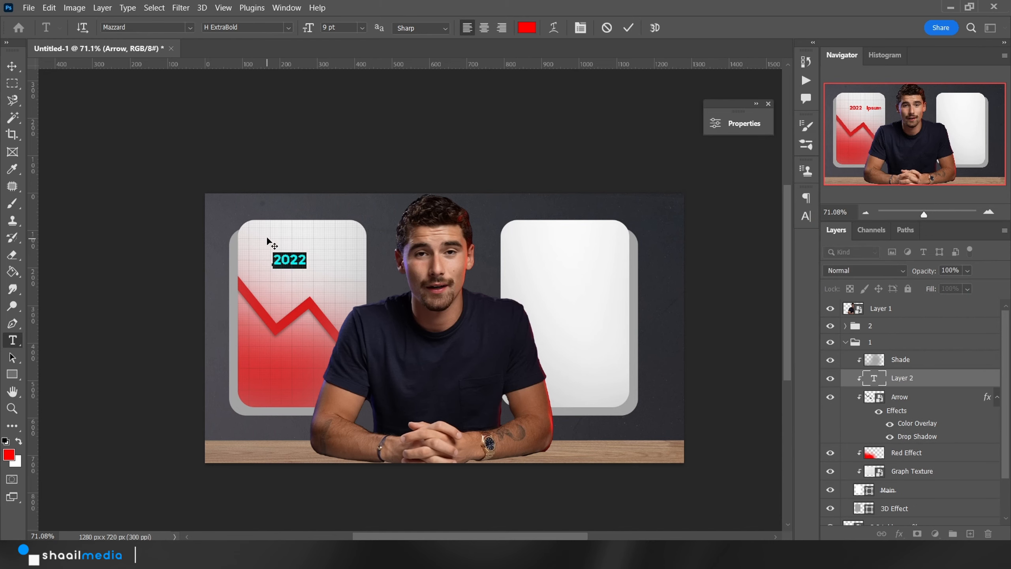
click(151, 27)
text(prox)
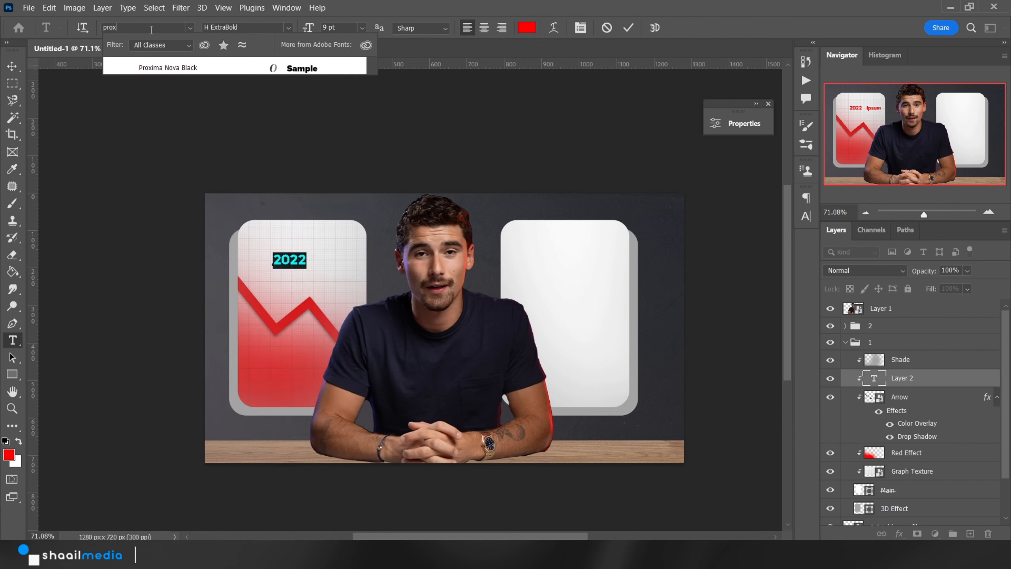
click(172, 68)
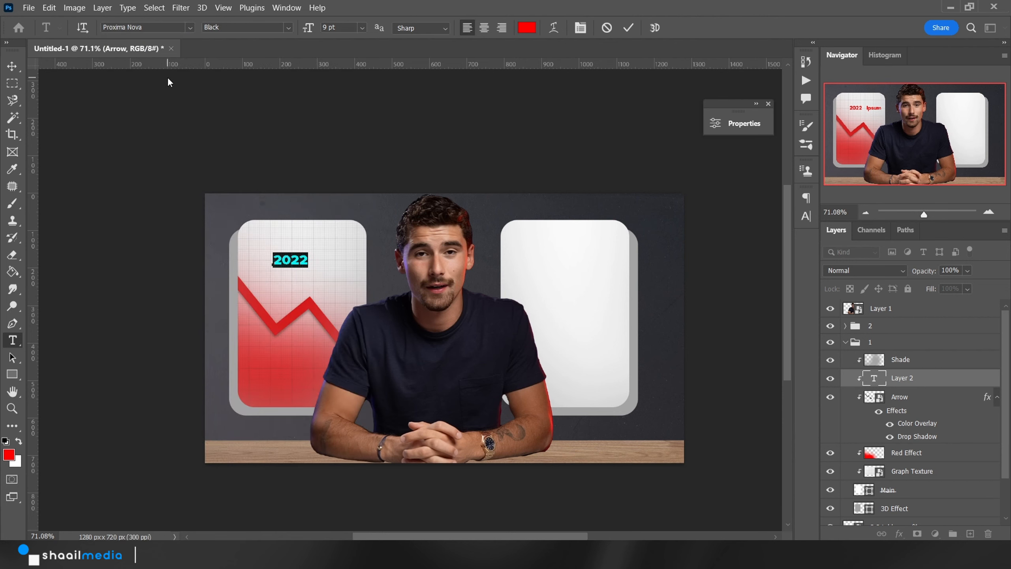
key(ctrl+Return)
Step: Enlarge the 2022 text to about 25.77 pt and centre it across the upper part of the gridded rectangle
drag(307, 253, 372, 226)
drag(347, 242, 332, 243)
key(Return)
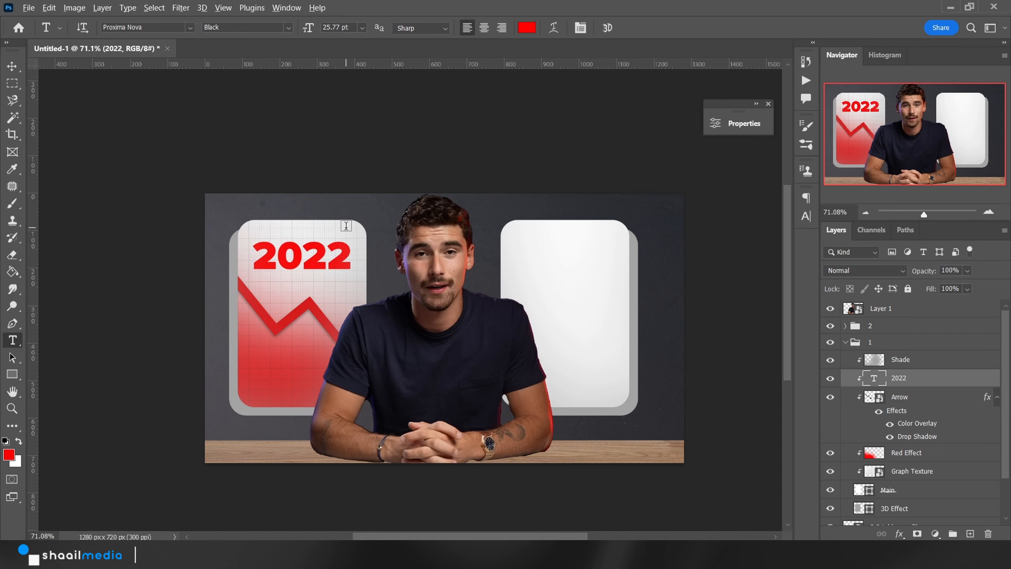
Step: Give the 2022 text a drop shadow with 45% opacity, 4 px distance, 15% spread and 6 px size
scroll(348, 228, up, 2)
right_click(912, 384)
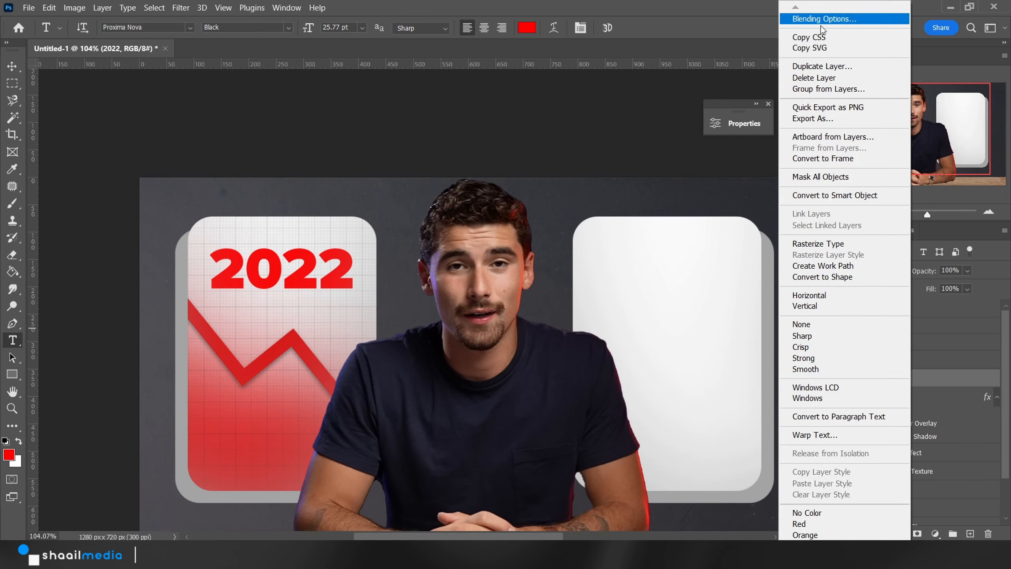
click(832, 17)
click(529, 423)
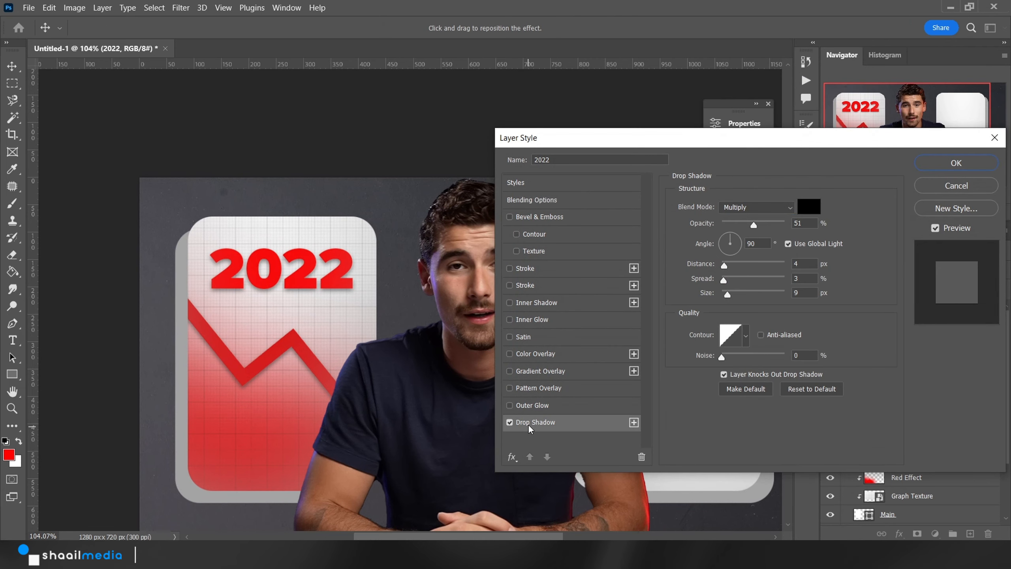
click(739, 224)
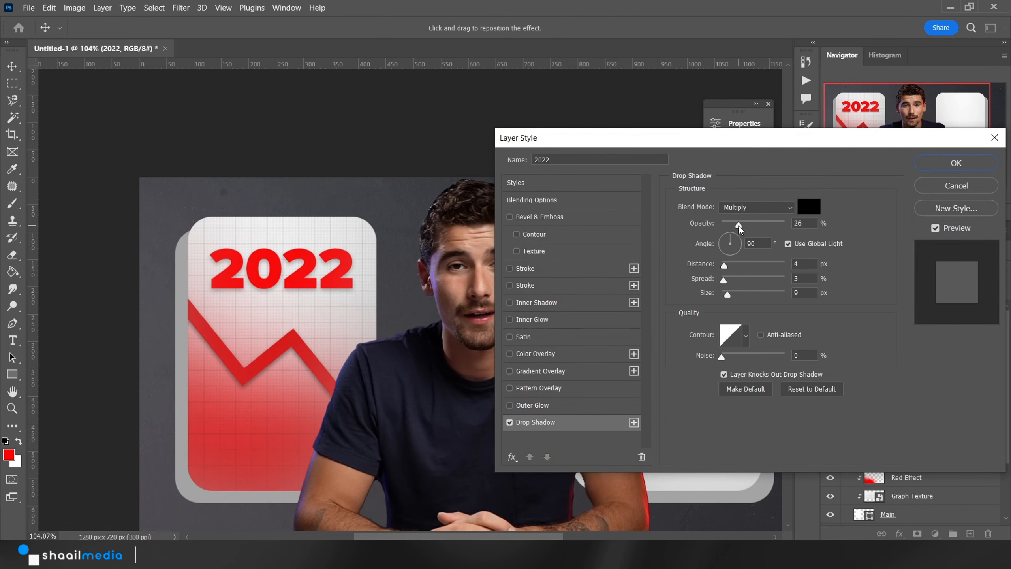
click(725, 294)
drag(725, 280, 731, 281)
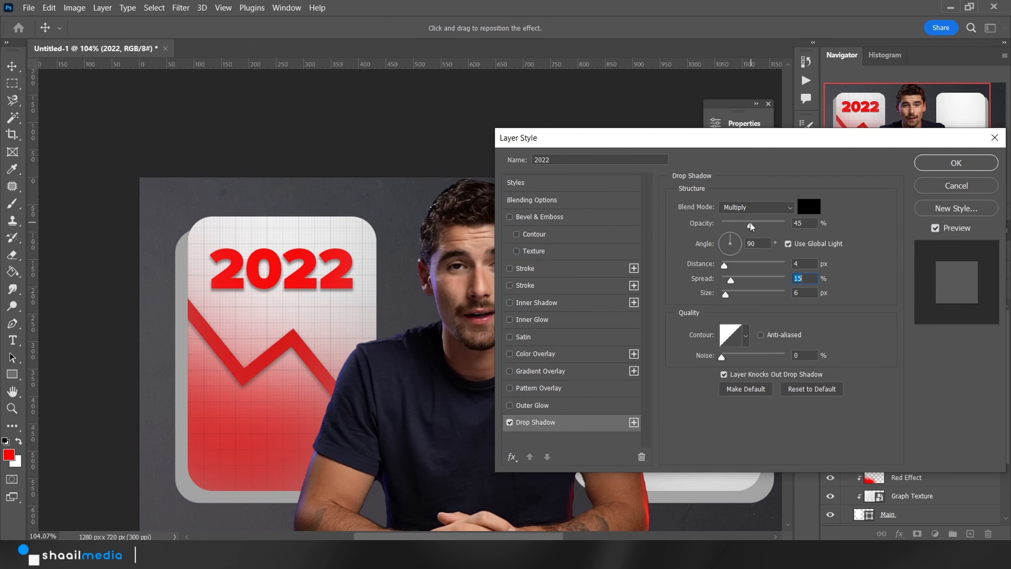
key(Return)
Step: Duplicate the Arrow layer into group 2, clip the copy to Main and rename it Upwards Arrow
alt+scroll(555, 235, down, 3)
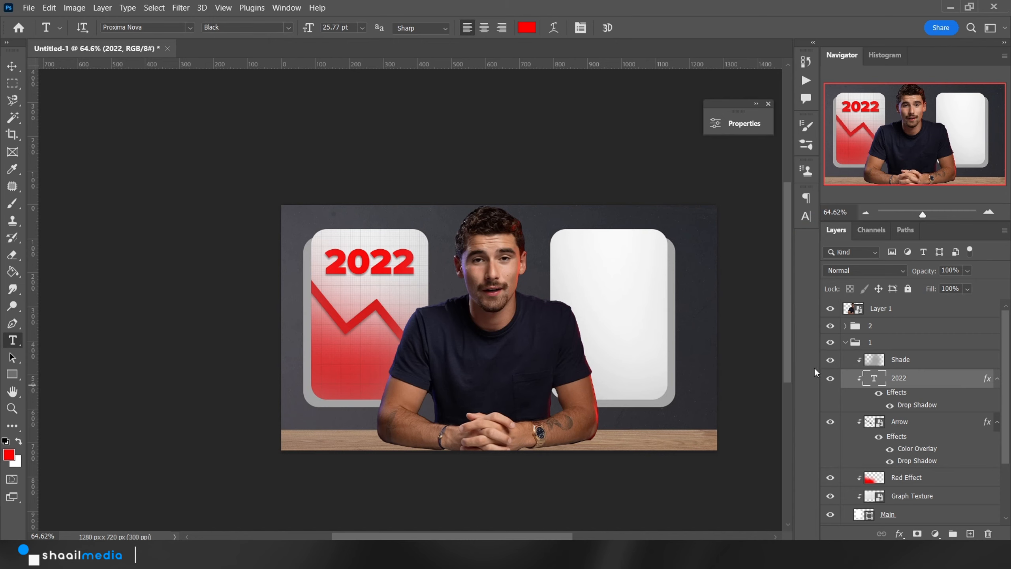
click(846, 342)
click(844, 326)
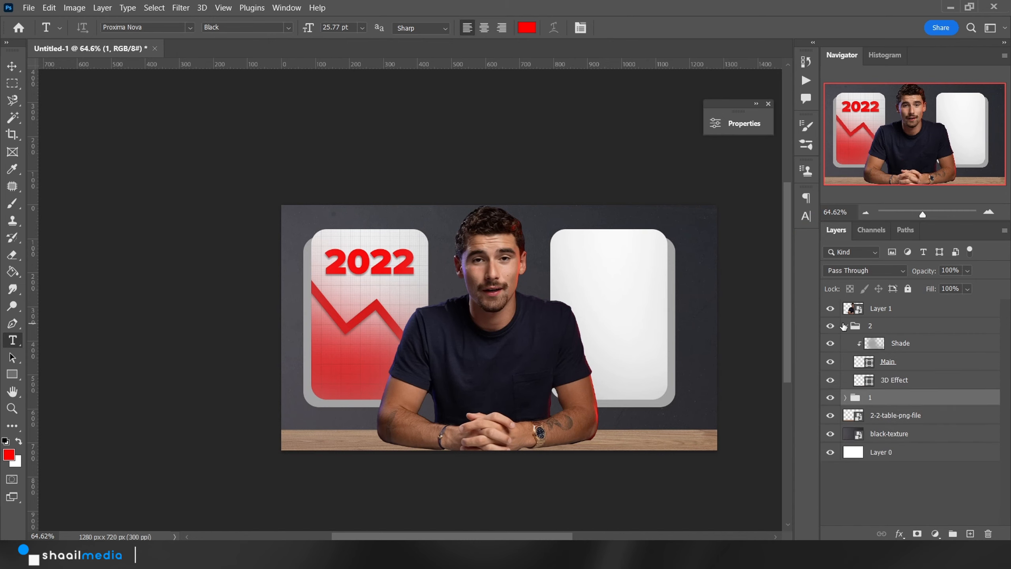
drag(633, 299, 579, 314)
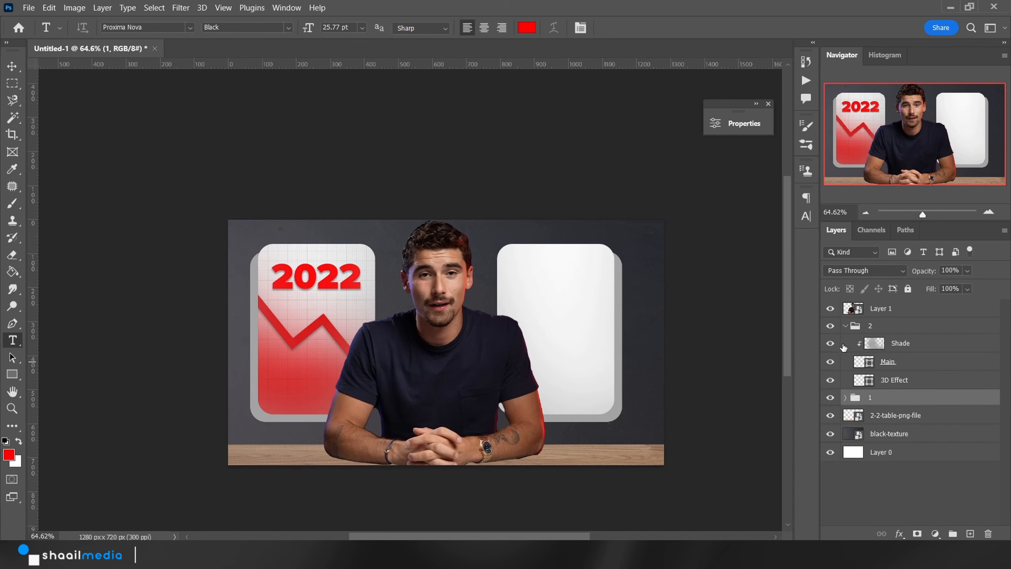
click(845, 397)
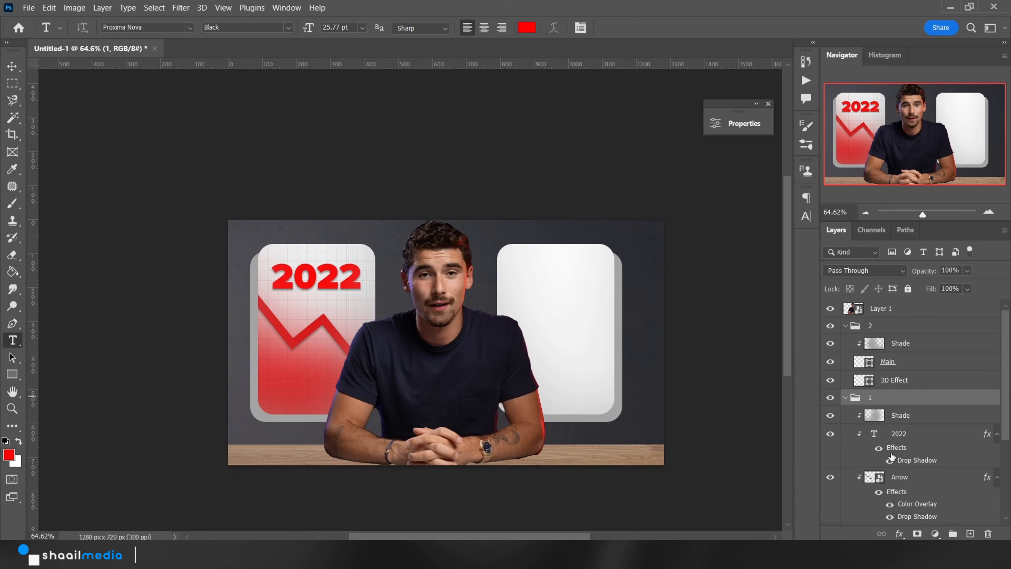
click(904, 477)
key(ctrl+j)
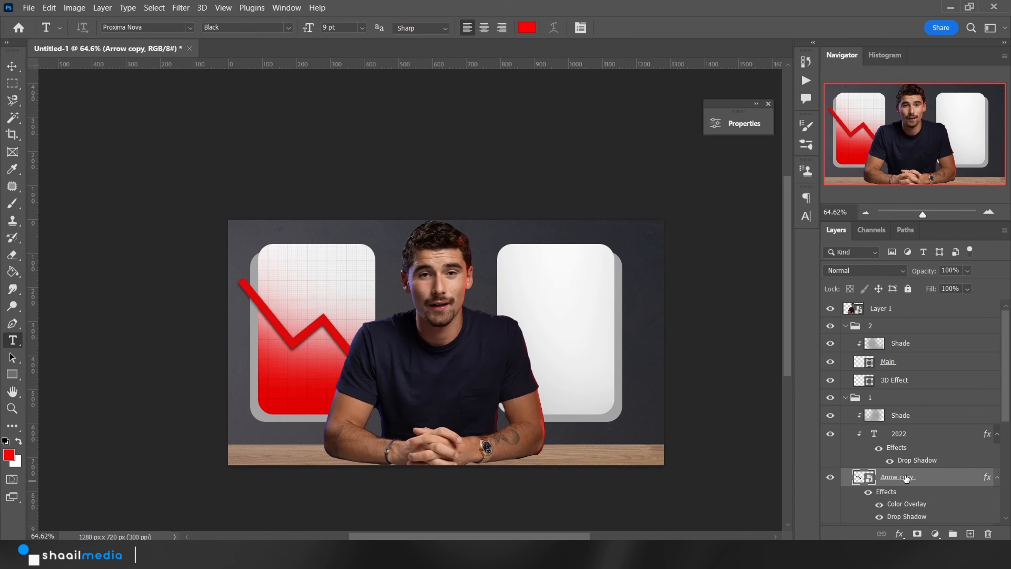
right_click(906, 477)
click(812, 315)
drag(901, 477, 863, 352)
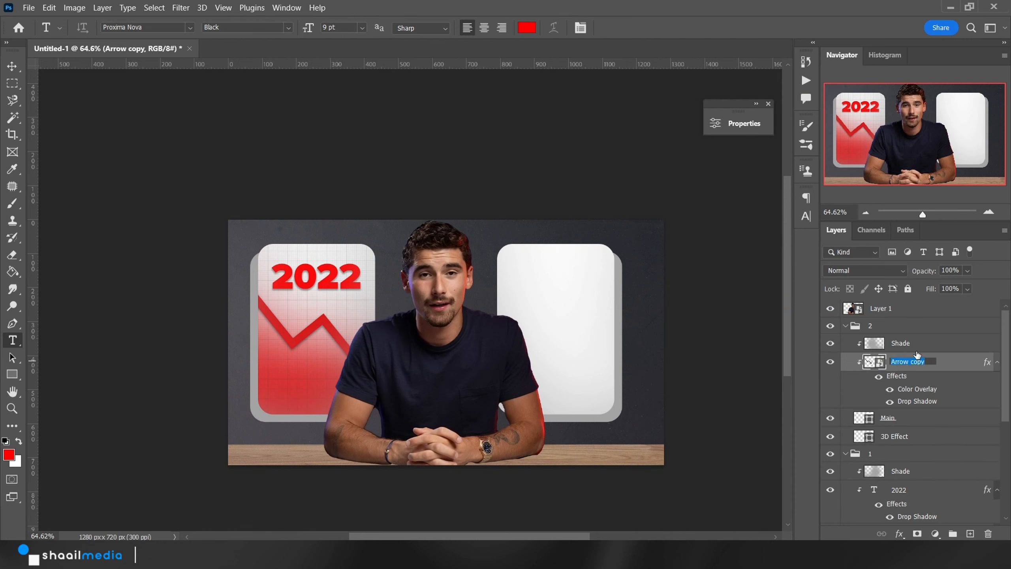
text(Upwards Arrow)
key(Return)
Step: Move Upwards Arrow onto the blank right-hand rectangle and flip it vertically so the graph rises
key(v)
drag(243, 377, 514, 376)
key(ctrl+t)
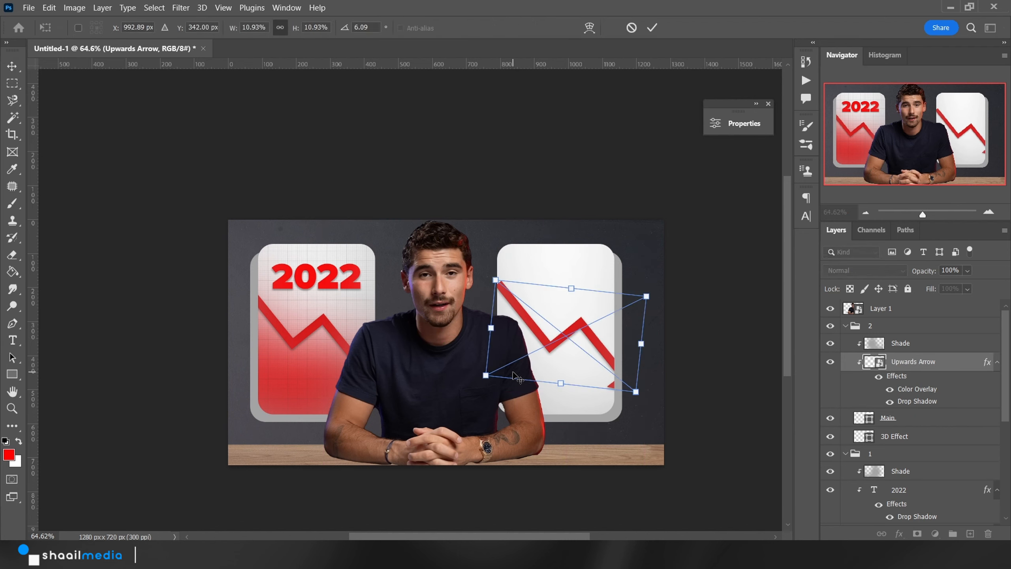
right_click(542, 341)
click(563, 320)
right_click(565, 329)
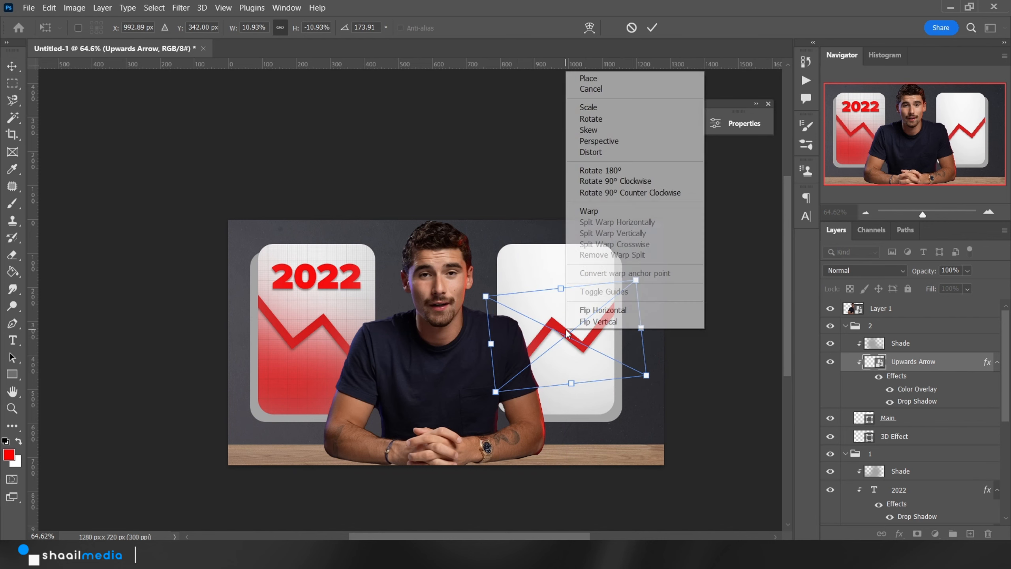
click(573, 322)
drag(573, 326, 589, 267)
right_click(567, 335)
click(584, 315)
Step: Rotate, enlarge and reposition Upwards Arrow so its head meets the right-hand rectangle's outer edge
drag(613, 223, 623, 232)
drag(592, 314, 573, 324)
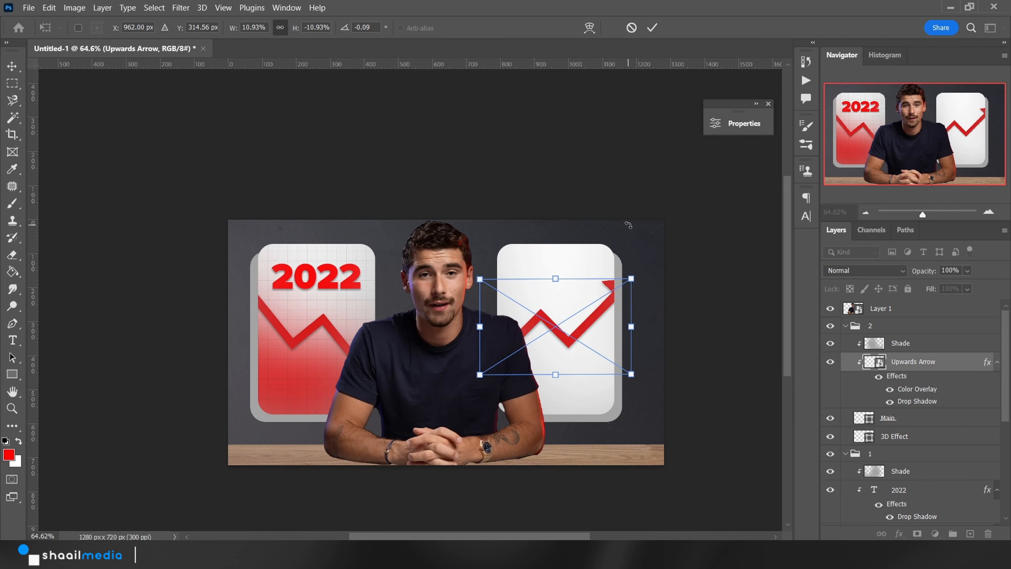
drag(634, 240, 643, 249)
drag(635, 286, 668, 301)
drag(597, 324, 591, 329)
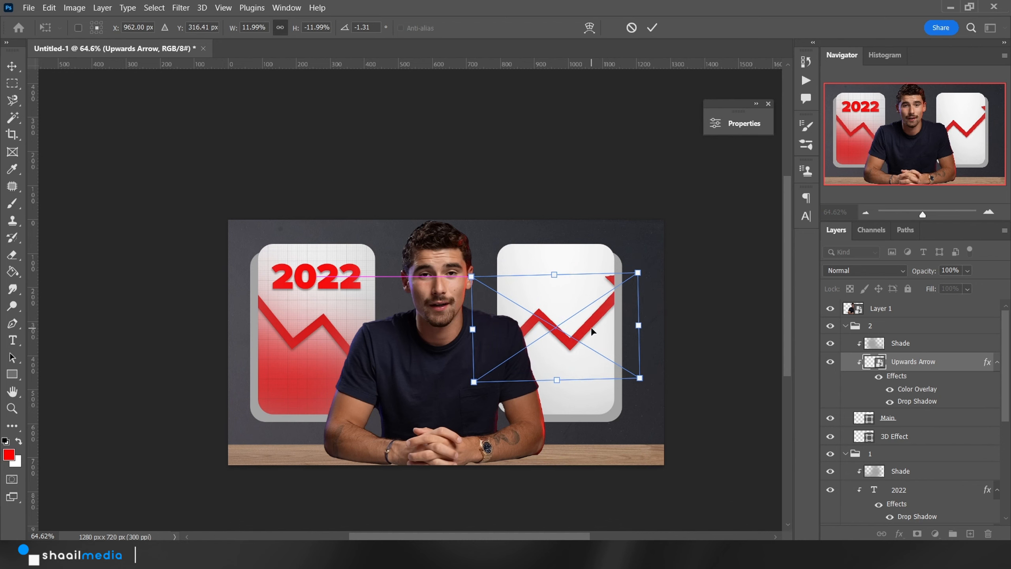
drag(637, 273, 650, 269)
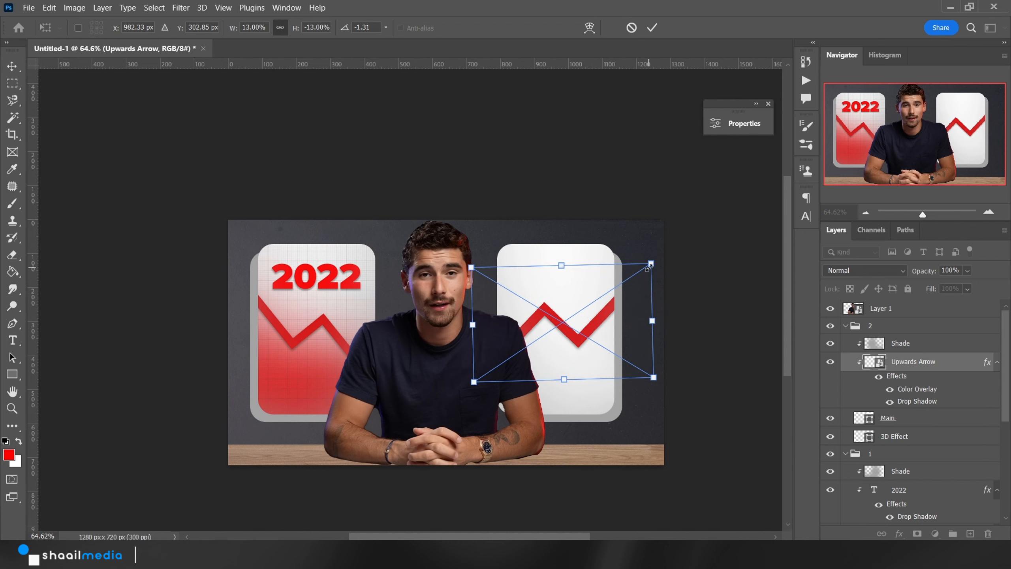
drag(664, 349, 598, 336)
drag(633, 225, 646, 230)
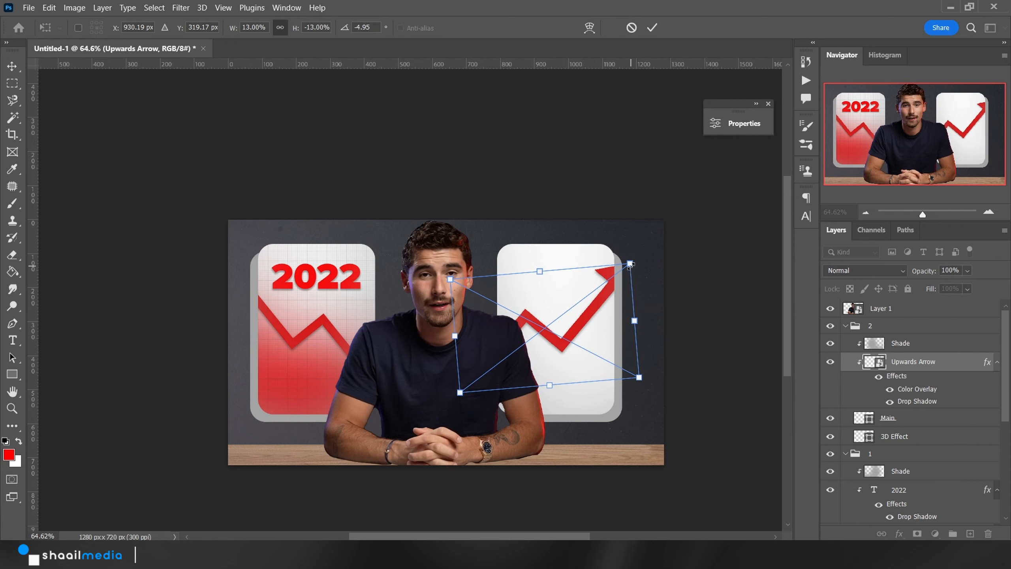
mouse_move(631, 266)
mouse_down()
mouse_move(623, 275)
mouse_move(630, 267)
mouse_up()
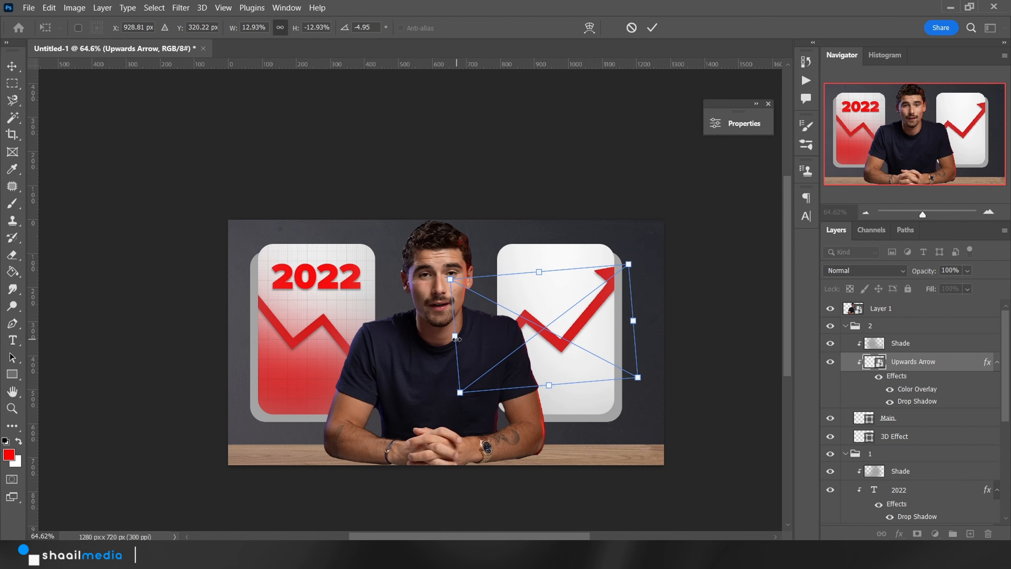
drag(457, 339, 470, 335)
drag(637, 251, 600, 305)
drag(634, 235, 637, 238)
drag(596, 314, 596, 308)
key(Return)
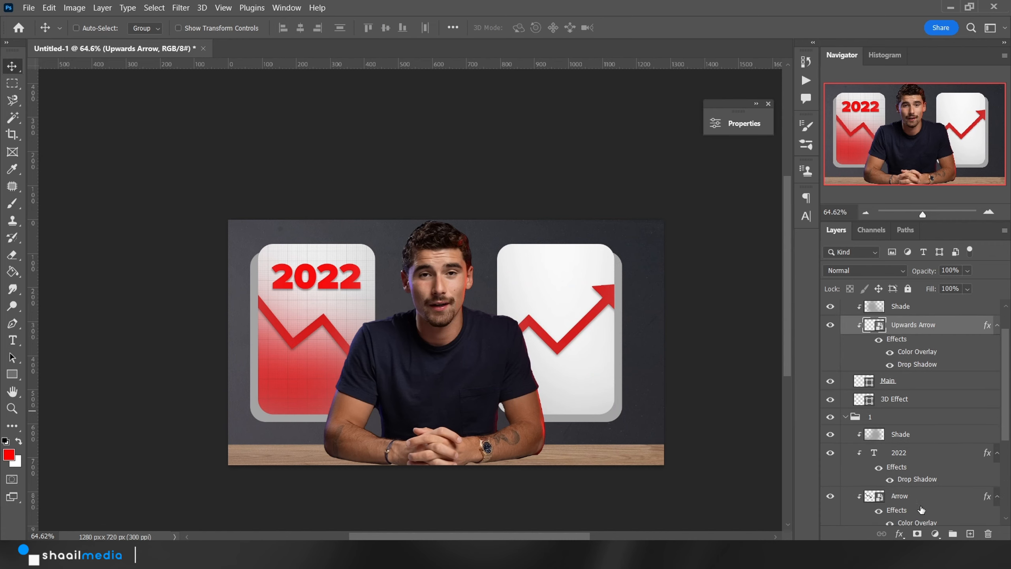
Step: Duplicate Graph Texture into group 2 below Upwards Arrow, clip it to Main and rename it Graph Texture2
scroll(917, 503, down, 4)
click(917, 502)
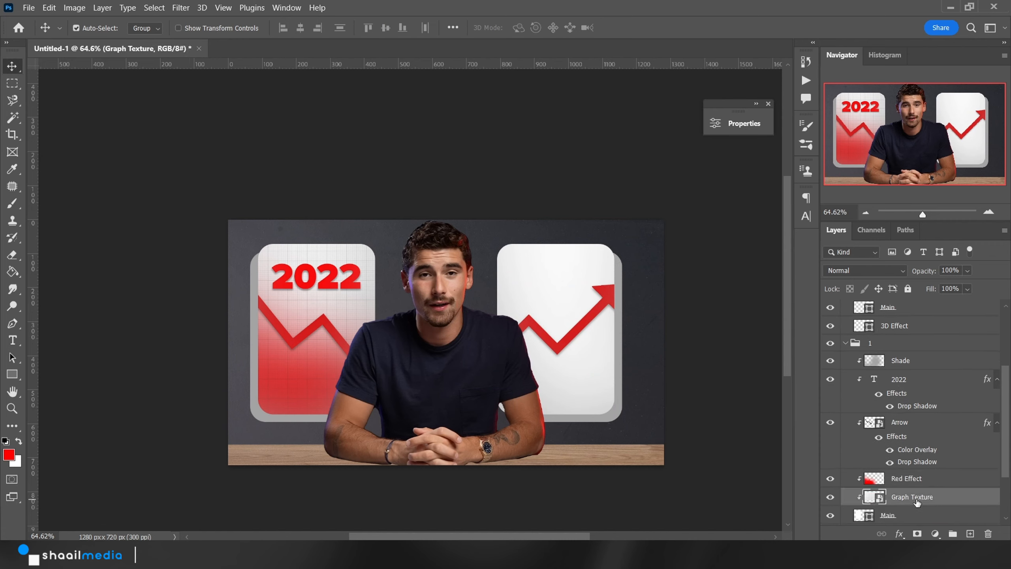
key(ctrl+j)
right_click(916, 497)
click(862, 312)
drag(915, 496, 907, 398)
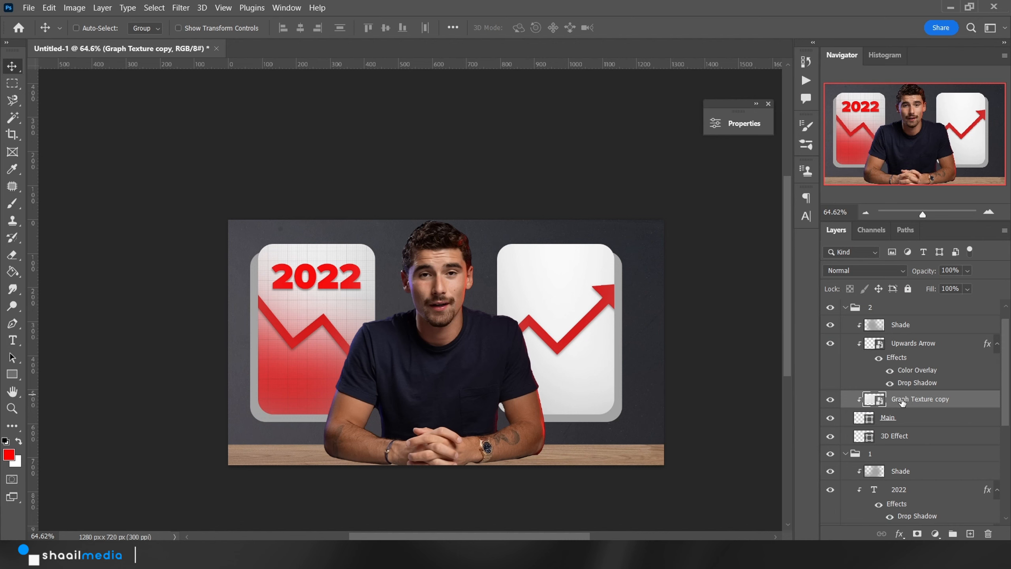
click(934, 398)
key(Return)
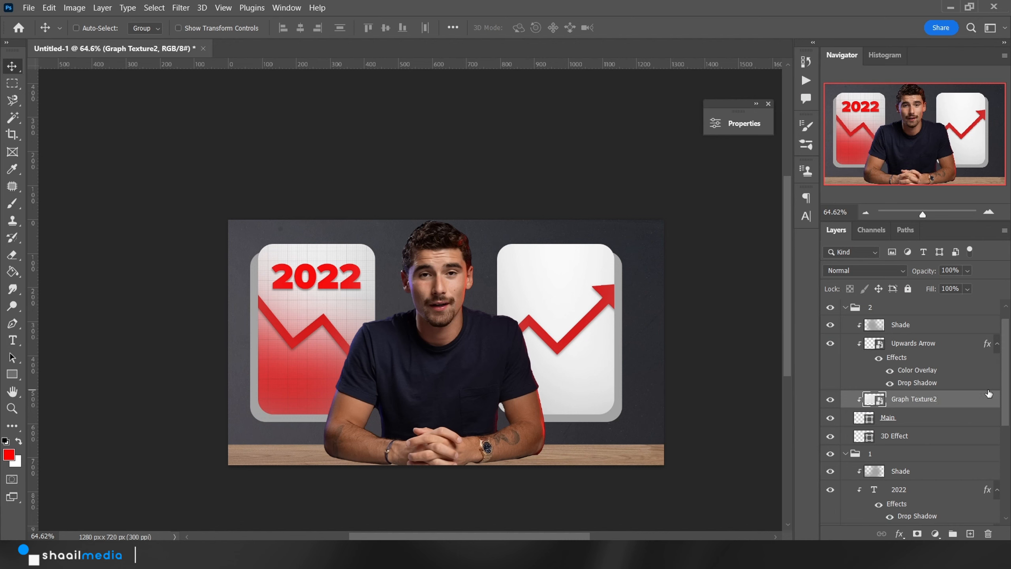
Step: Move Graph Texture2 onto the right-hand rectangle and add a clipped layer above it, with everything outside the Upwards Arrow selected
drag(235, 336, 573, 364)
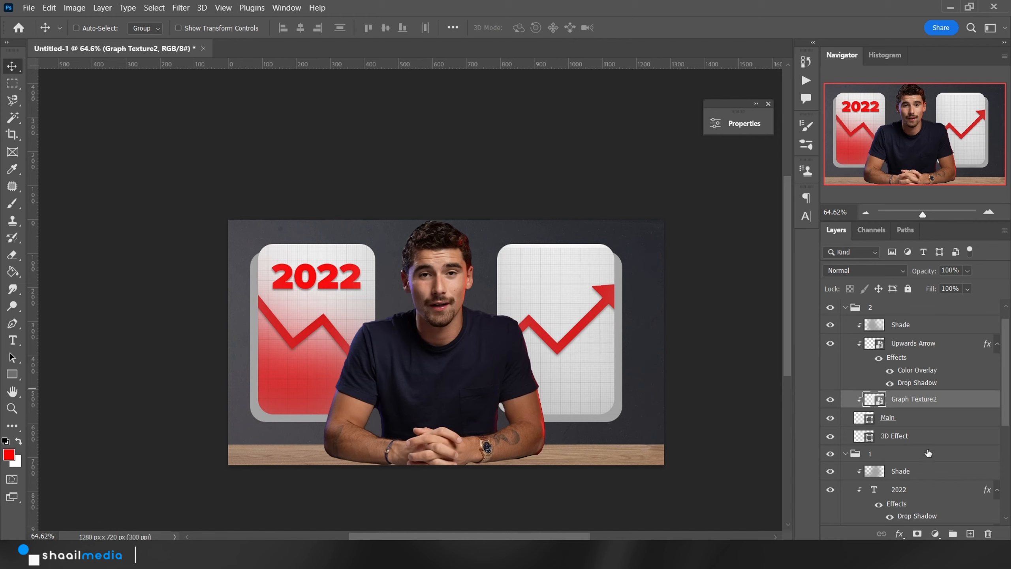
ctrl+click(874, 345)
click(970, 533)
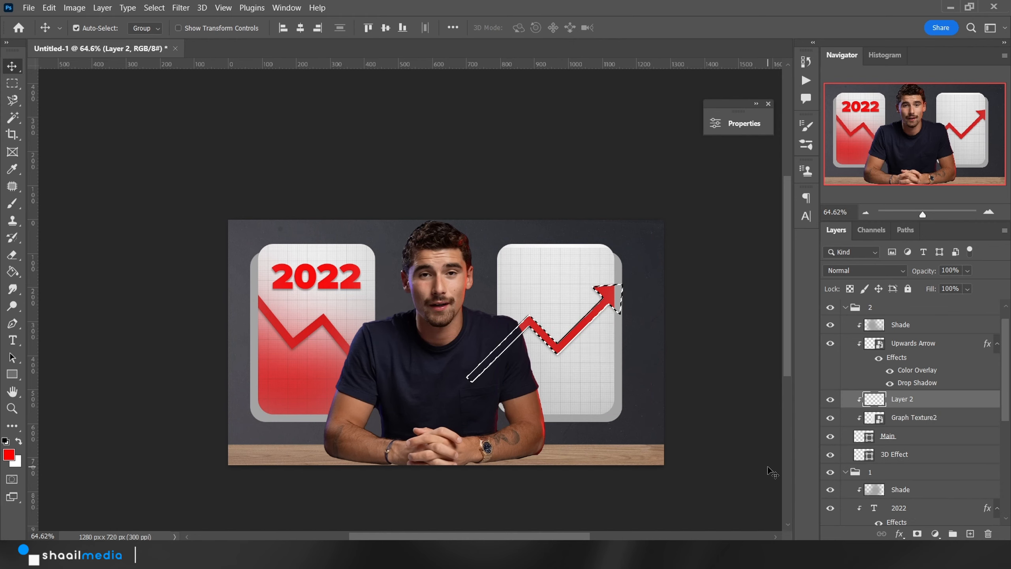
key(ctrl+shift+i)
Step: Brush a soft bright green (54ff00) glow over the right-hand rectangle's lower part on the new layer and set its blend mode to Multiply
click(9, 454)
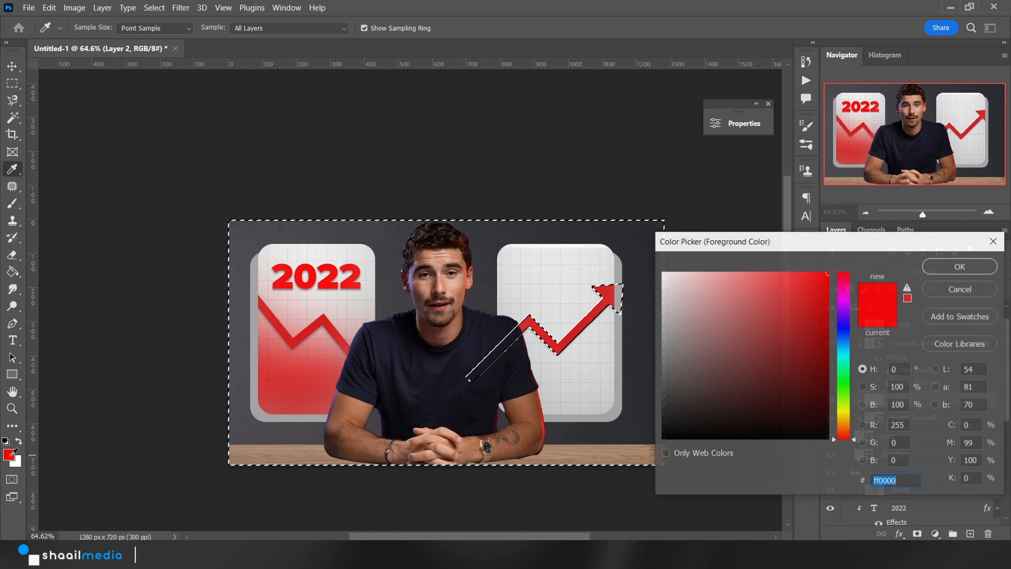
drag(848, 404, 845, 392)
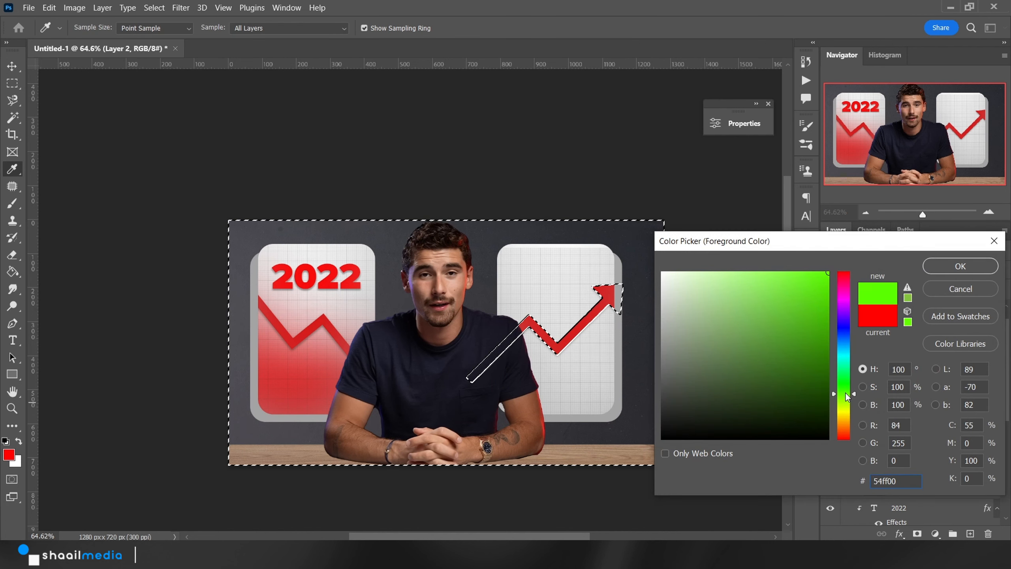
click(960, 265)
key(b)
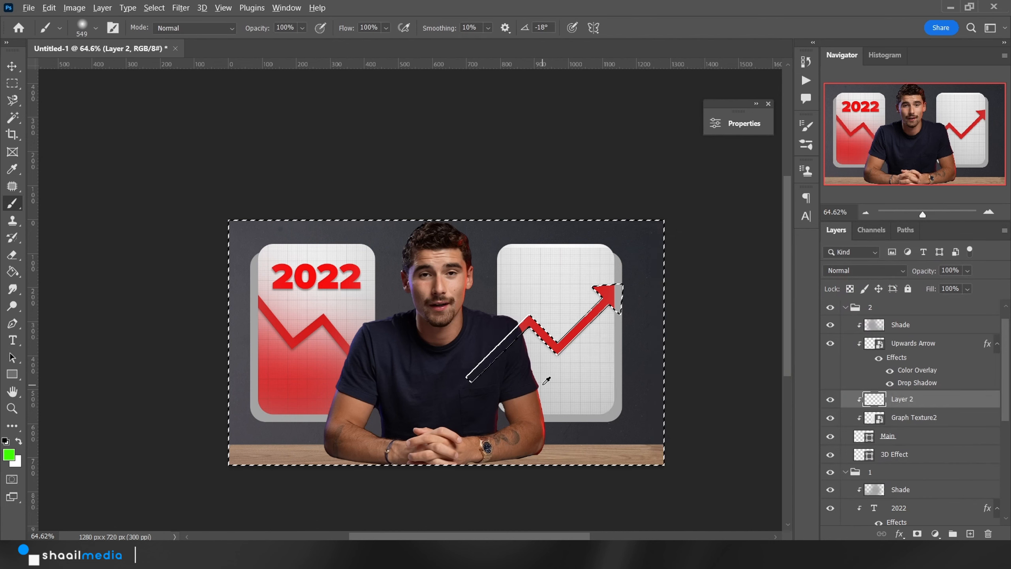
mouse_move(544, 384)
mouse_down()
mouse_move(571, 384)
mouse_move(571, 364)
mouse_up()
click(547, 450)
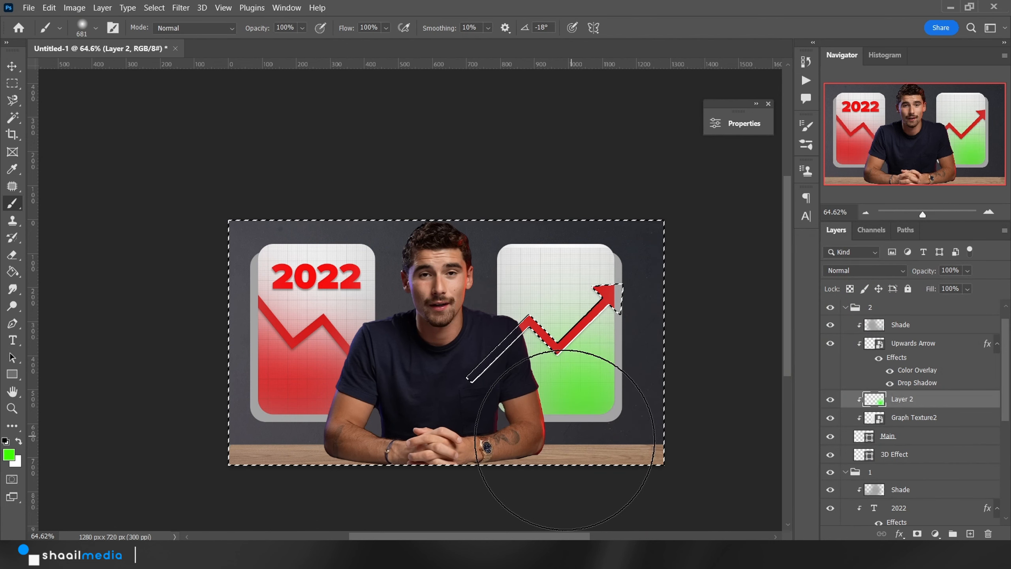
click(894, 274)
click(876, 257)
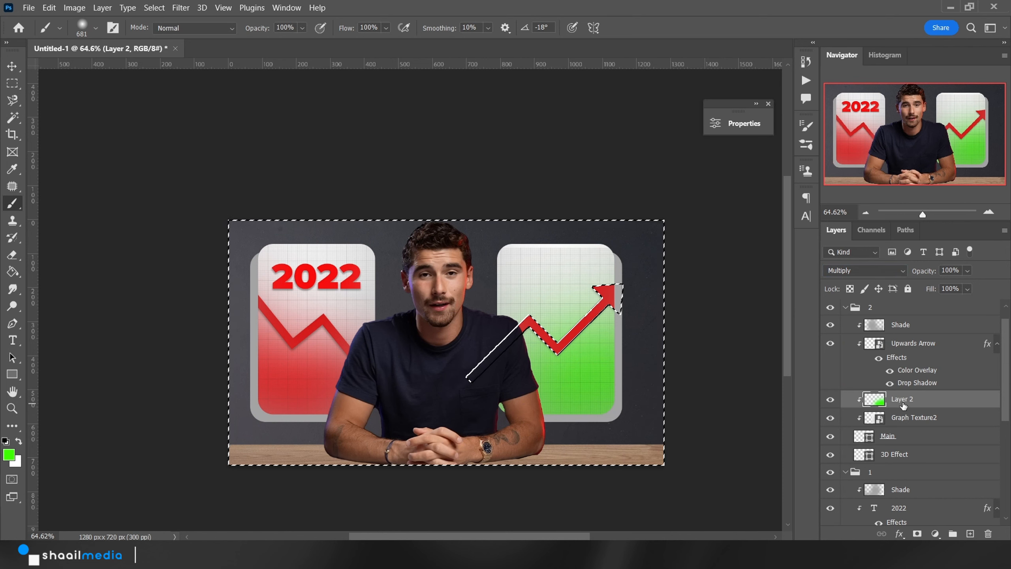
Step: Clear the selection and change the Upwards Arrow's colour overlay to green 5edd0a
click(911, 343)
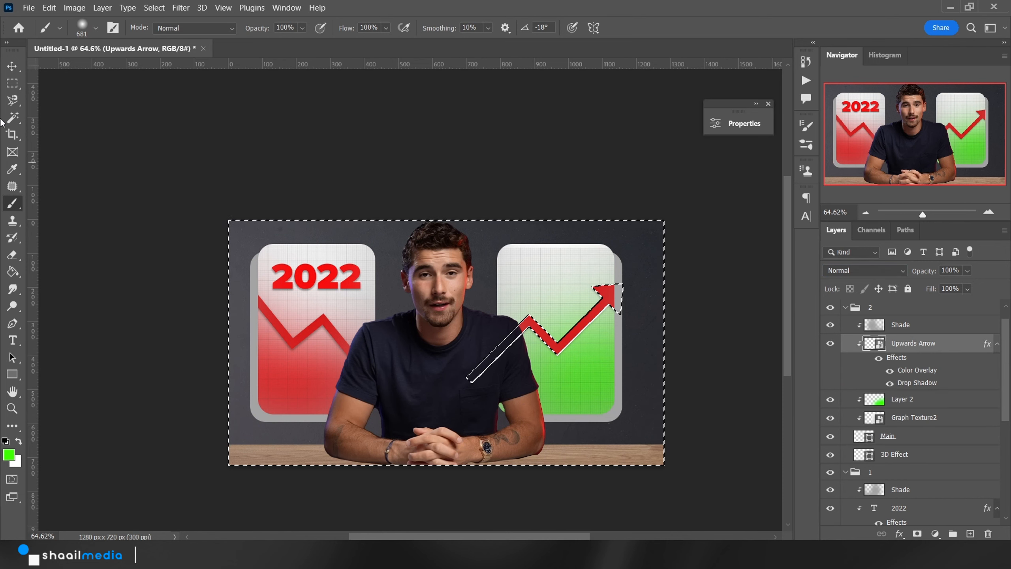
click(12, 83)
click(609, 256)
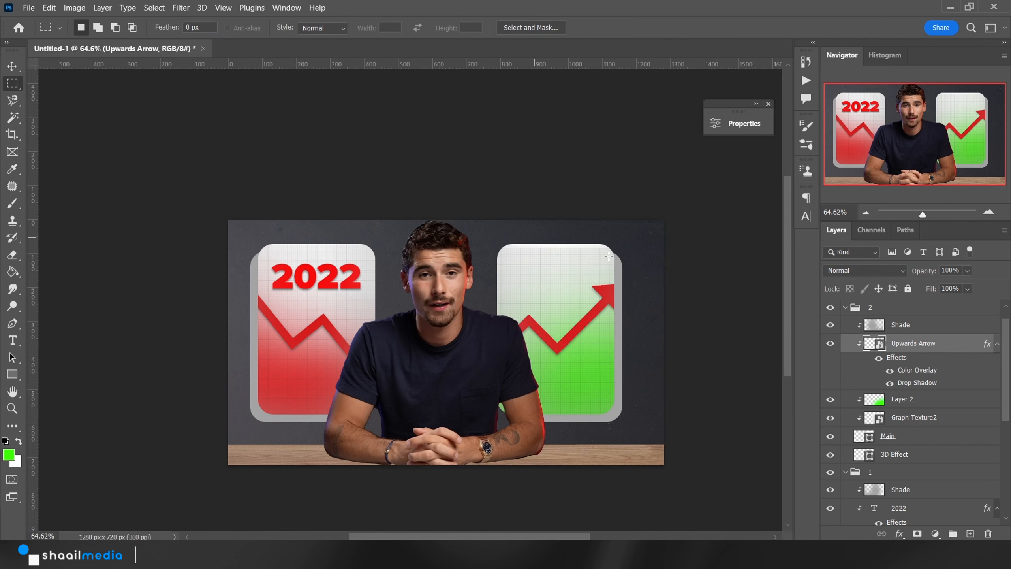
double_click(917, 370)
click(809, 206)
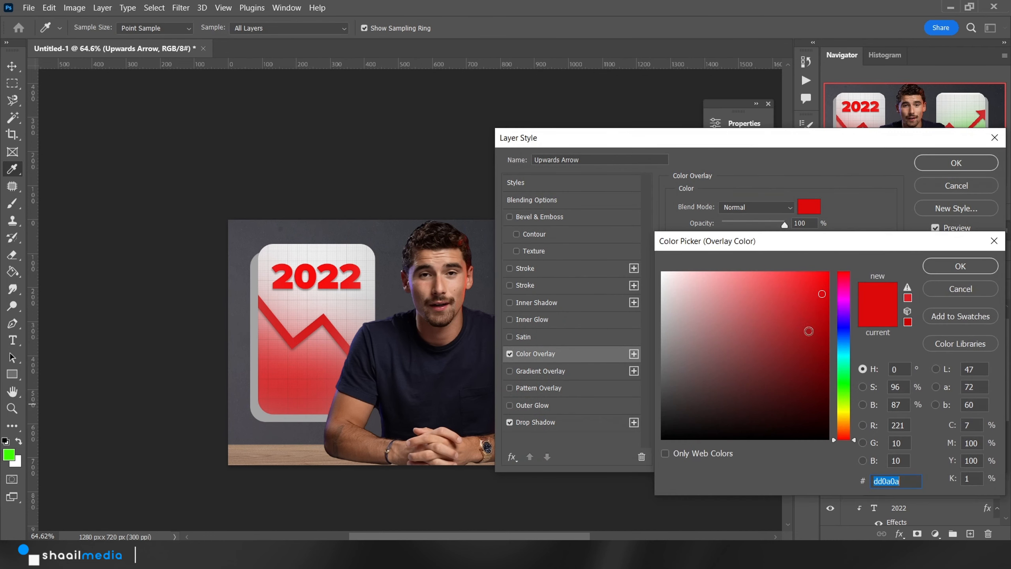
text(5edd0a)
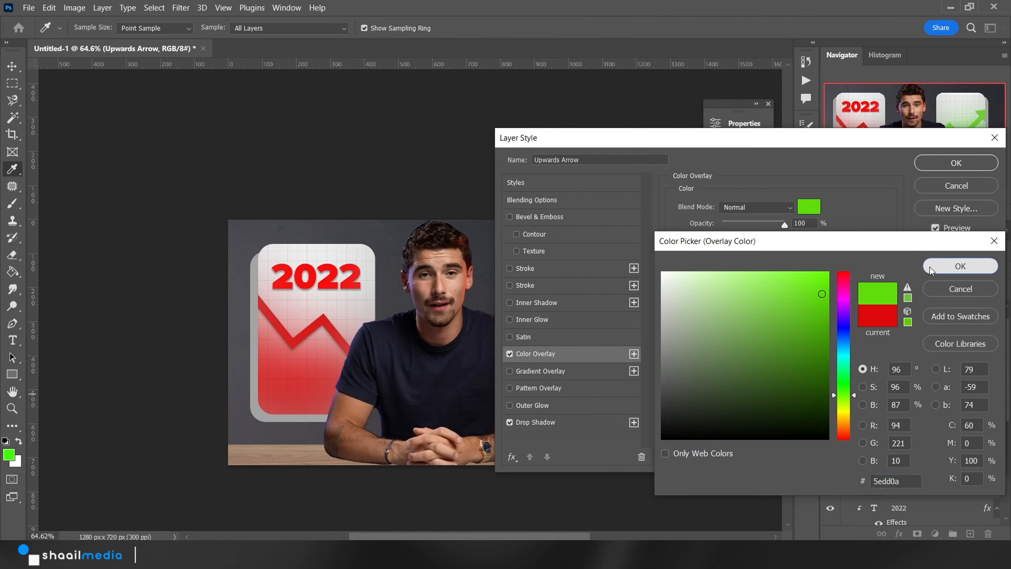
click(960, 266)
click(940, 163)
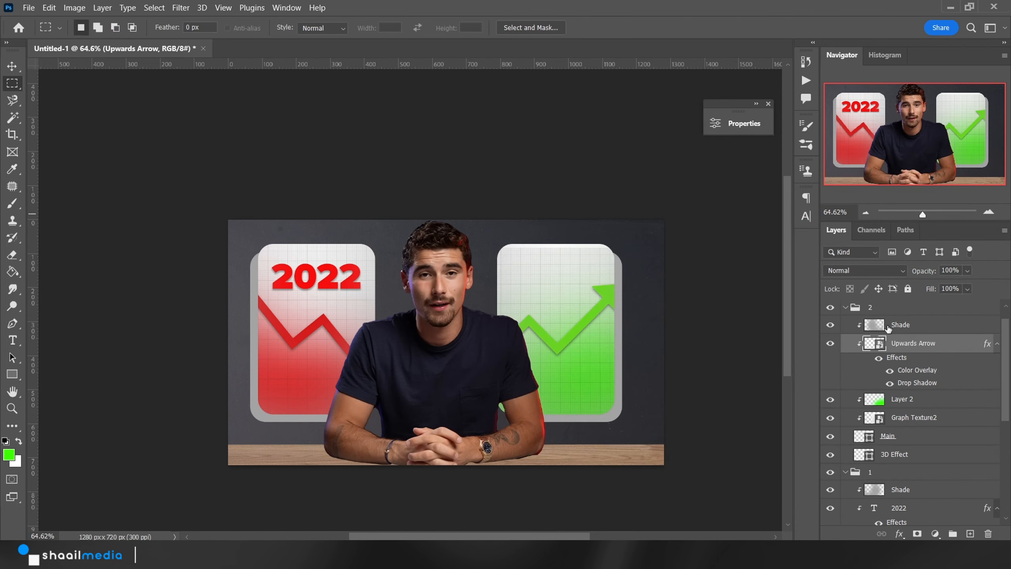
Step: Duplicate the 2022 text layer into group 2 above Upwards Arrow and clip the copy to the rectangle
click(911, 512)
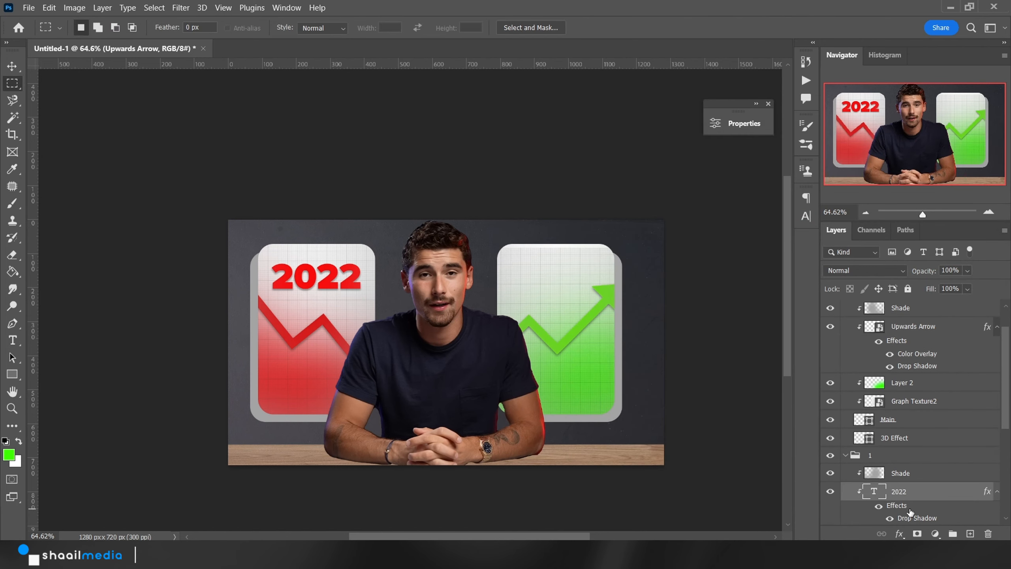
key(ctrl+j)
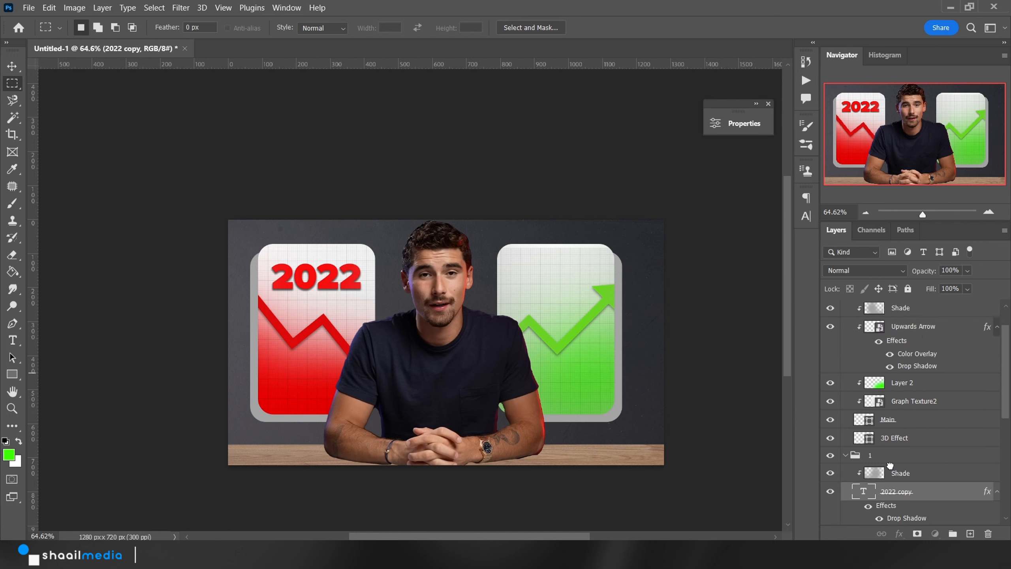
right_click(903, 519)
click(836, 259)
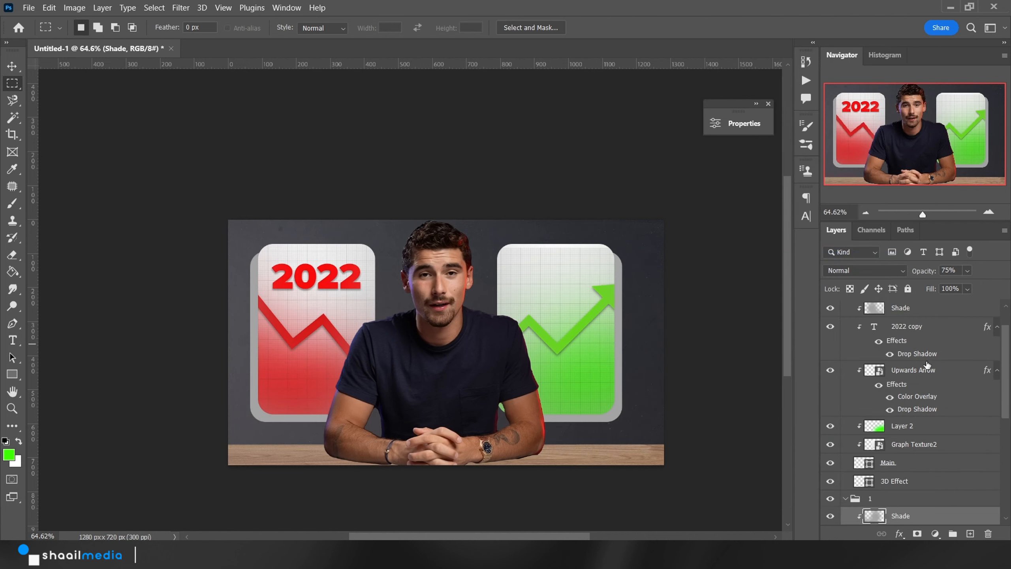
Step: Change the copied text to 2023 and place it in the upper part of the right-hand rectangle
click(875, 366)
double_click(876, 368)
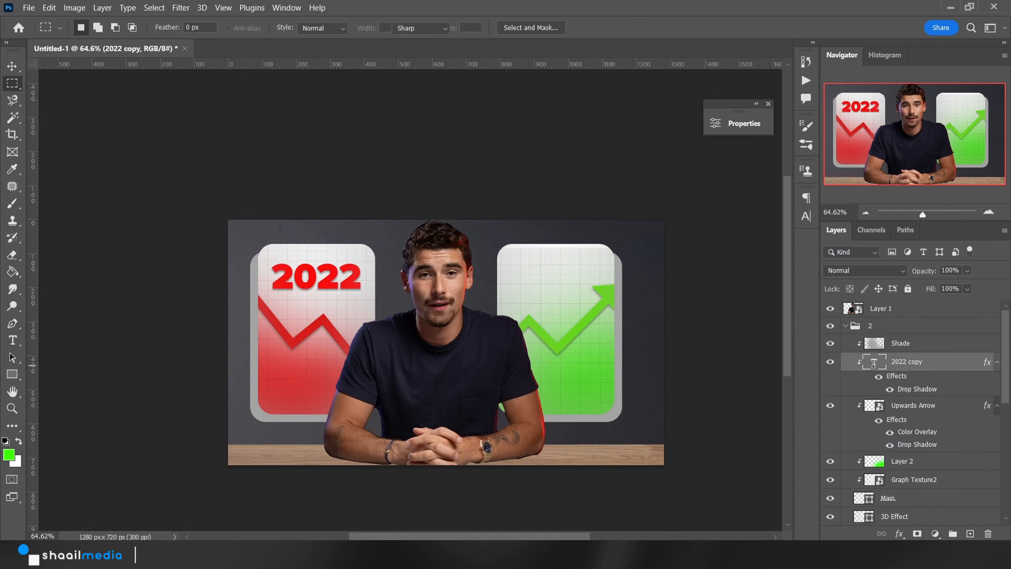
text(3)
key(ctrl+Return)
key(m)
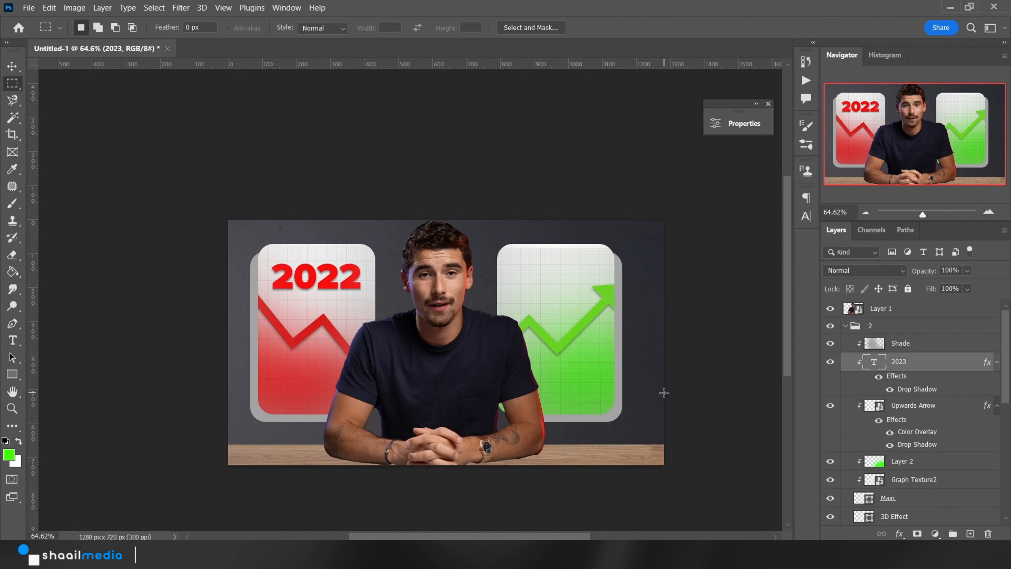
key(v)
drag(219, 340, 453, 336)
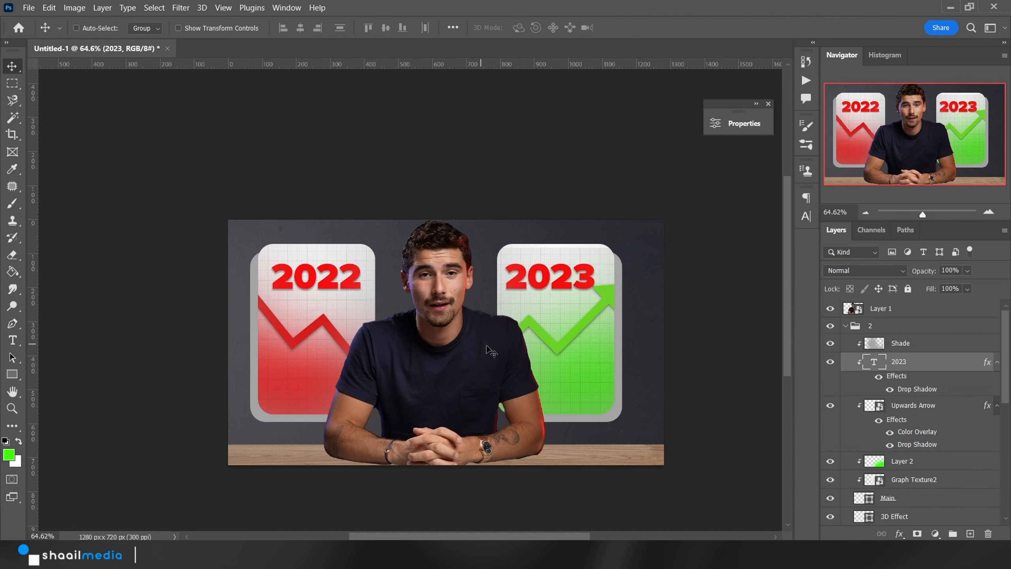
drag(562, 350, 571, 347)
Step: Recolour the 2023 text green with a colour sampled from the rising arrow
double_click(883, 358)
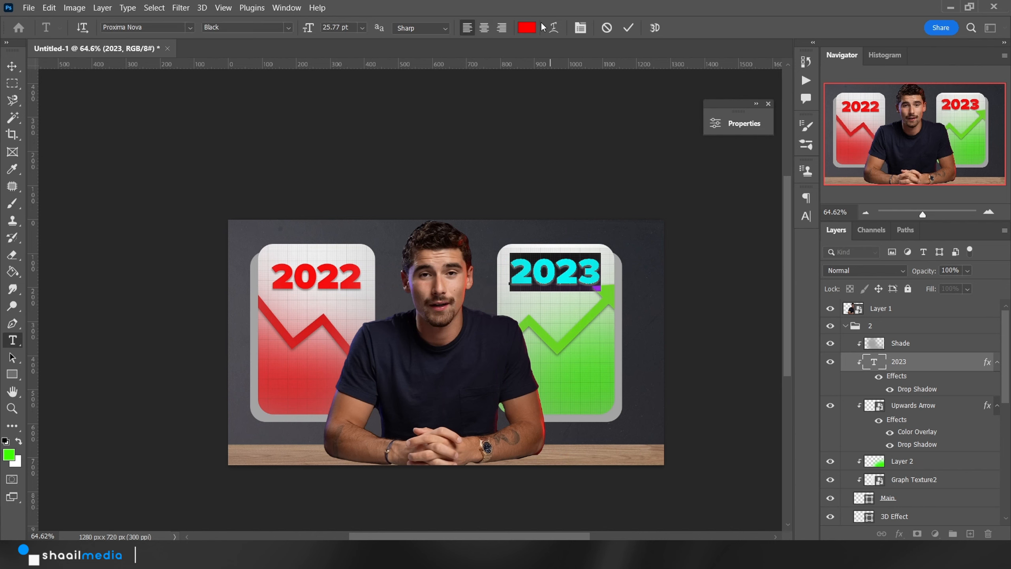
click(526, 27)
click(604, 291)
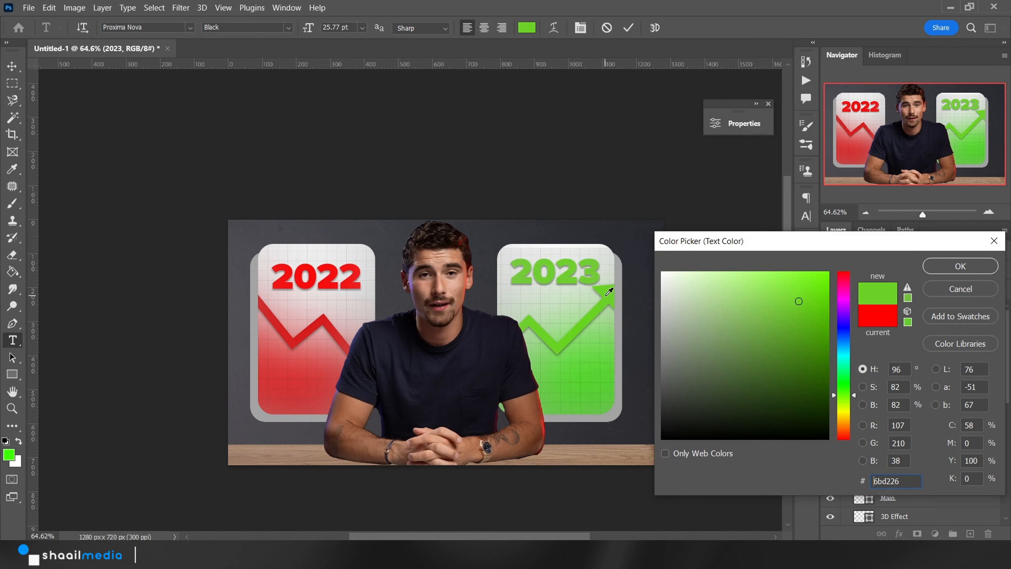
mouse_move(796, 309)
mouse_down()
mouse_move(817, 297)
mouse_move(816, 323)
mouse_move(825, 294)
mouse_up()
click(606, 291)
key(Return)
click(527, 27)
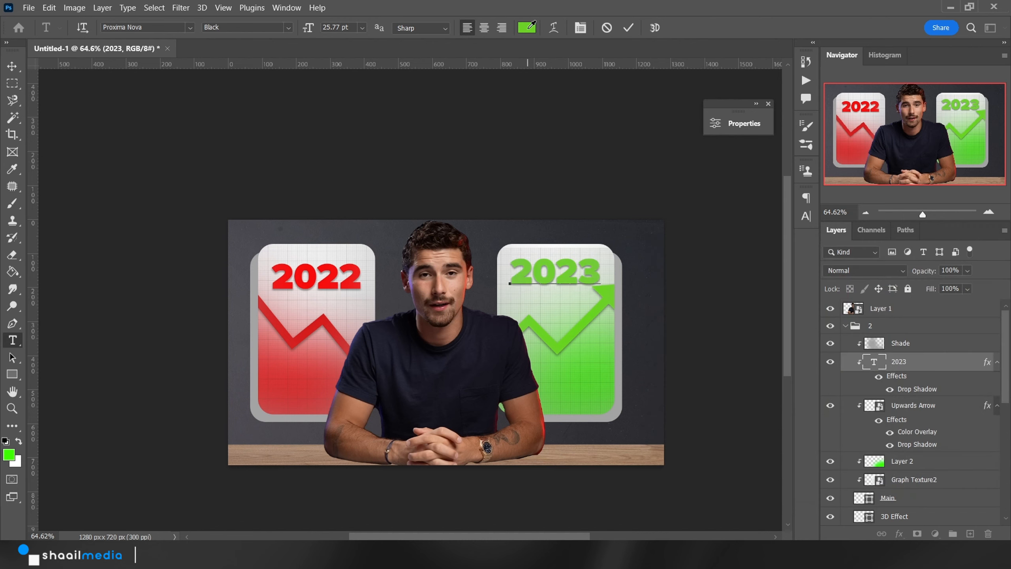
click(585, 321)
key(Return)
key(ctrl+Return)
Step: Shift the 2023 text slightly upward, away from the arrowhead
key(v)
scroll(580, 324, up, 7)
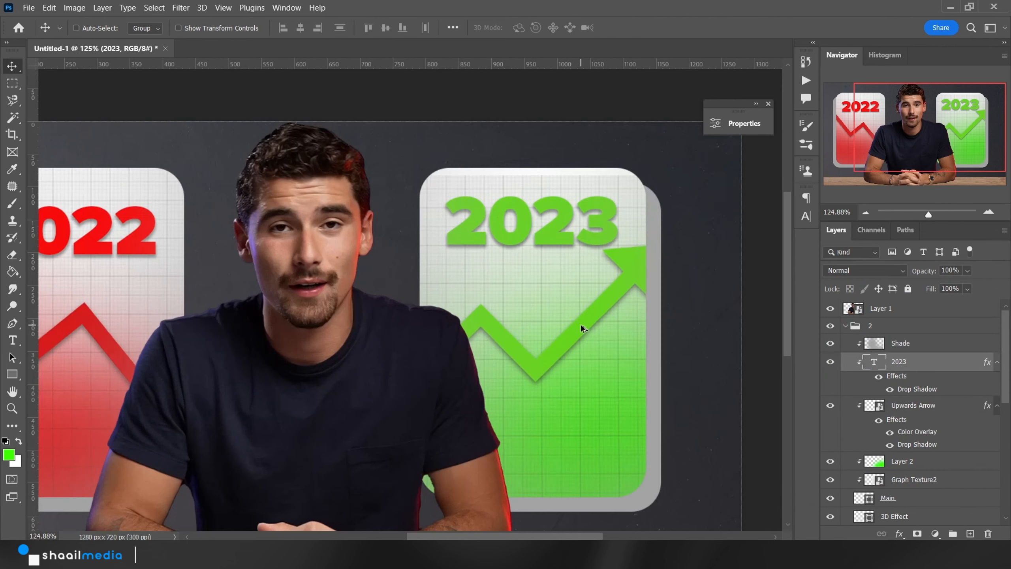
drag(590, 261, 588, 253)
scroll(606, 287, down, 7)
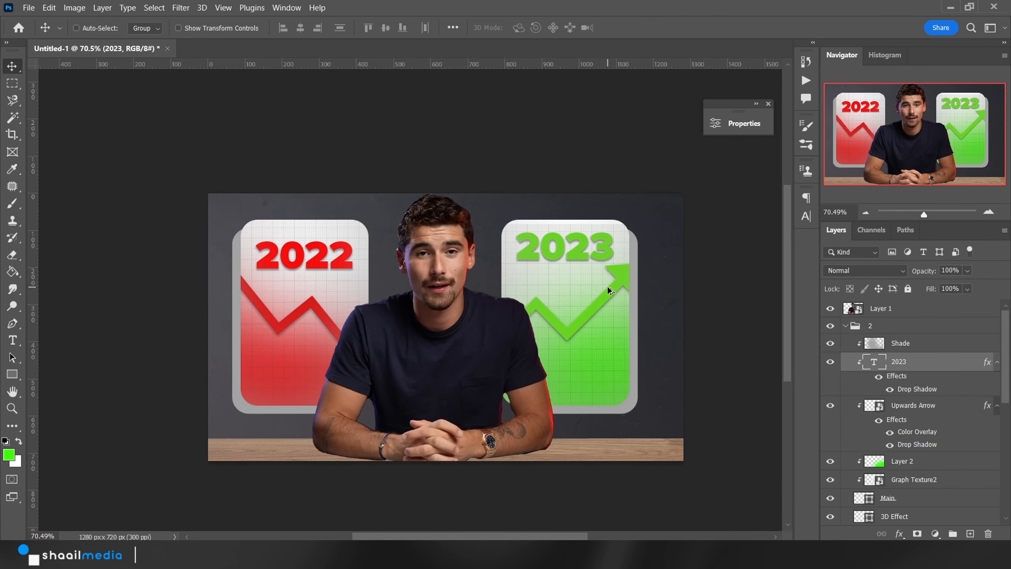
Step: Adjust the 2023 text's drop shadow to 57% opacity, 8 px distance, 3% spread and 5 px size
right_click(933, 357)
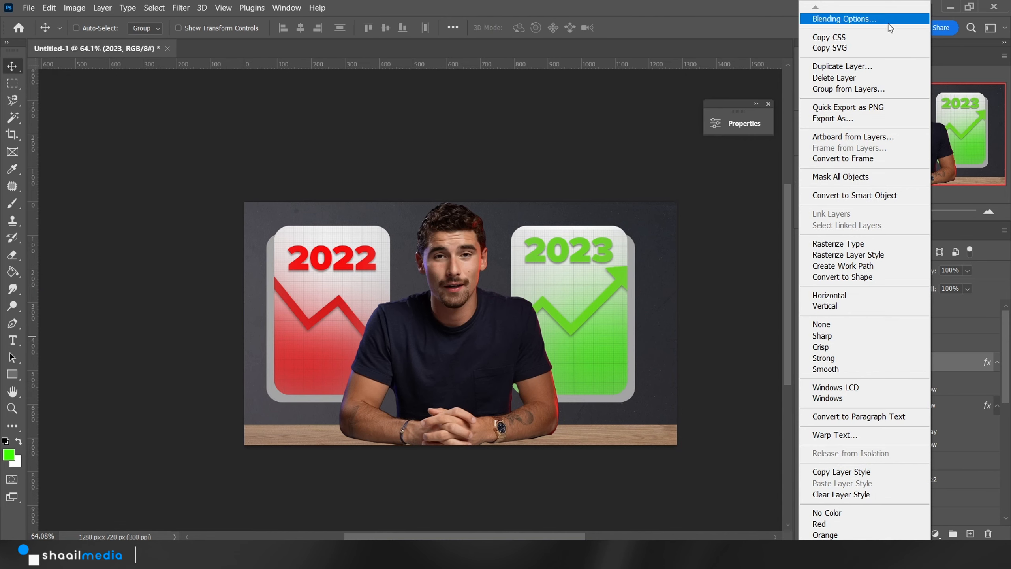
click(828, 19)
drag(609, 140, 769, 110)
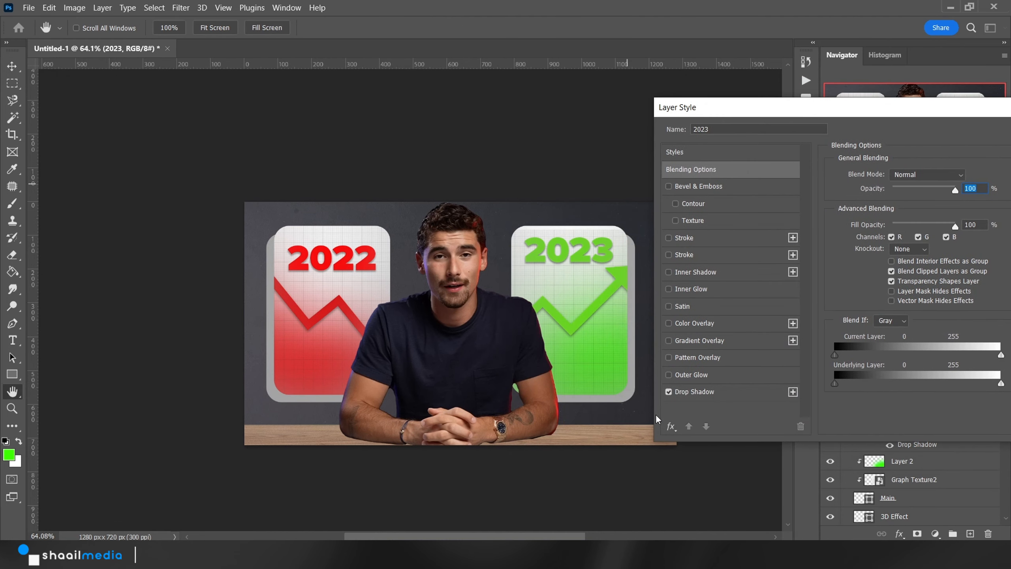
click(695, 392)
drag(908, 195, 923, 195)
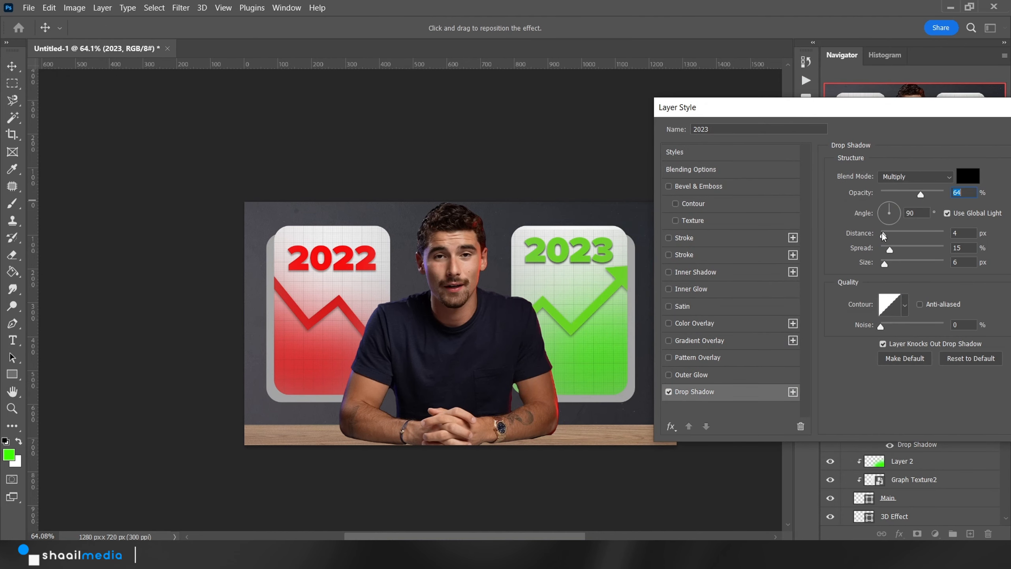
drag(883, 235, 888, 264)
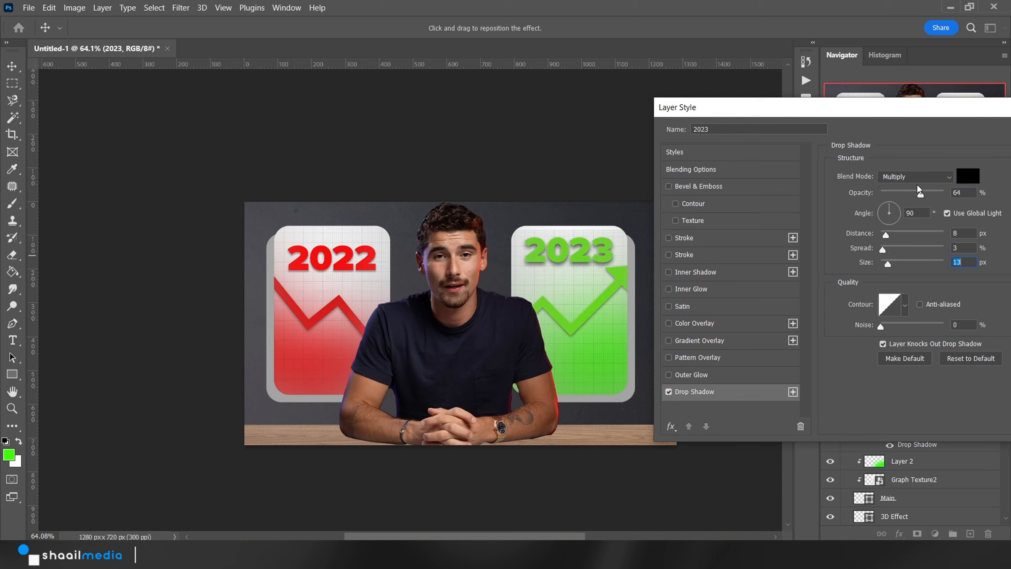
mouse_move(918, 190)
mouse_down()
mouse_move(901, 195)
mouse_move(931, 197)
mouse_move(918, 199)
mouse_up()
drag(887, 264, 881, 264)
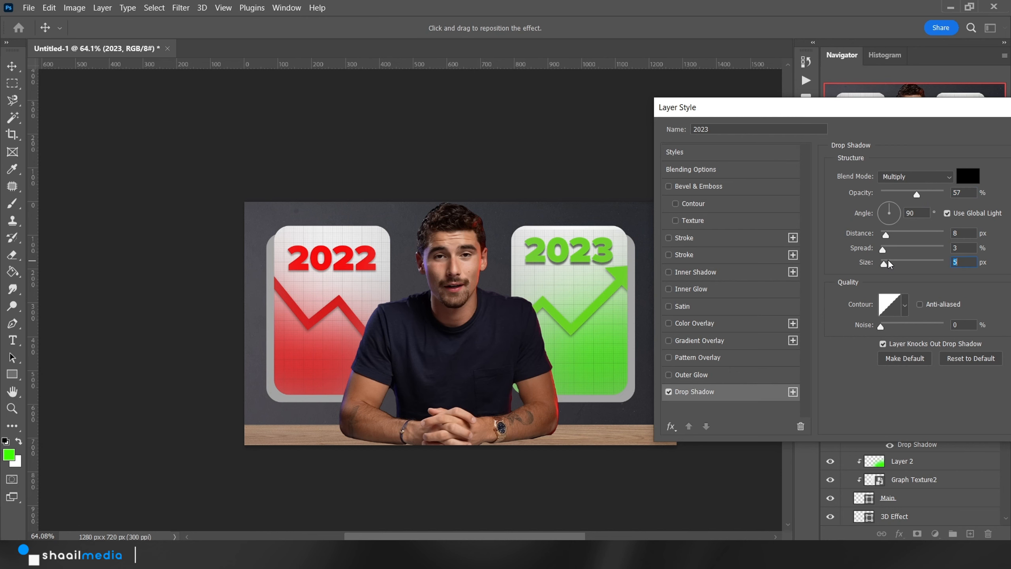
key(Return)
scroll(616, 274, down, 1)
scroll(575, 293, up, 2)
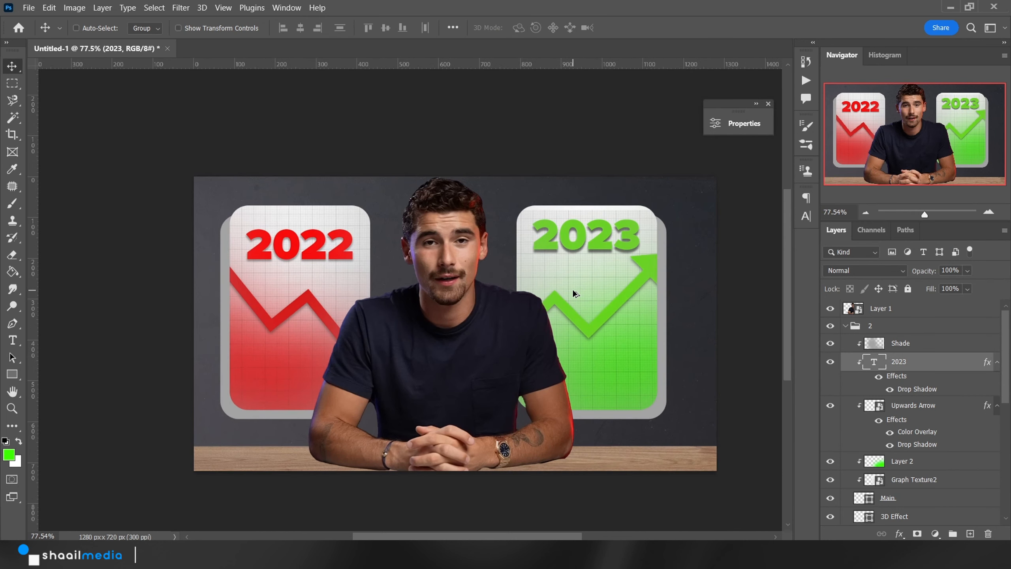
scroll(575, 293, down, 2)
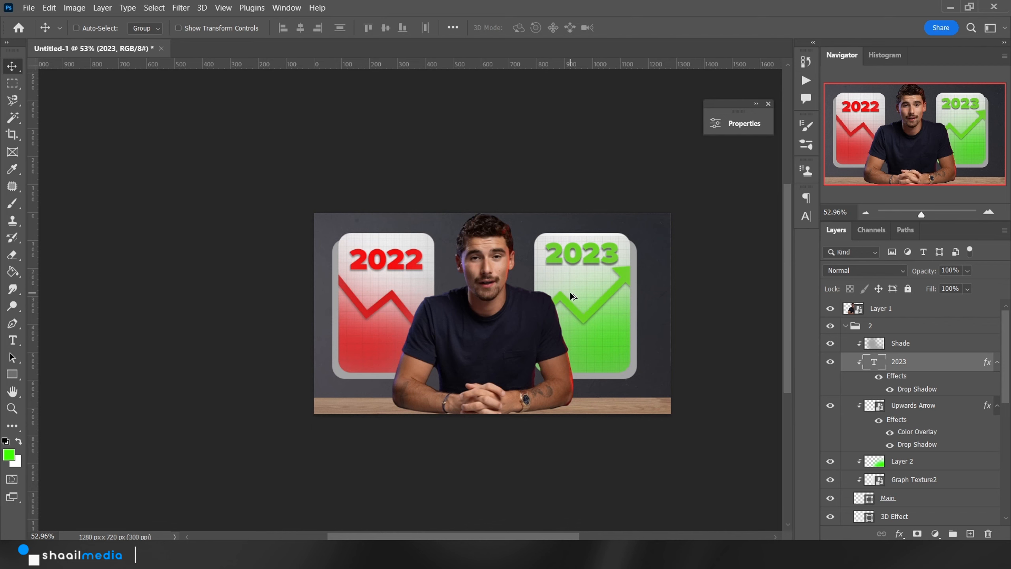
scroll(571, 295, down, 2)
scroll(571, 295, up, 3)
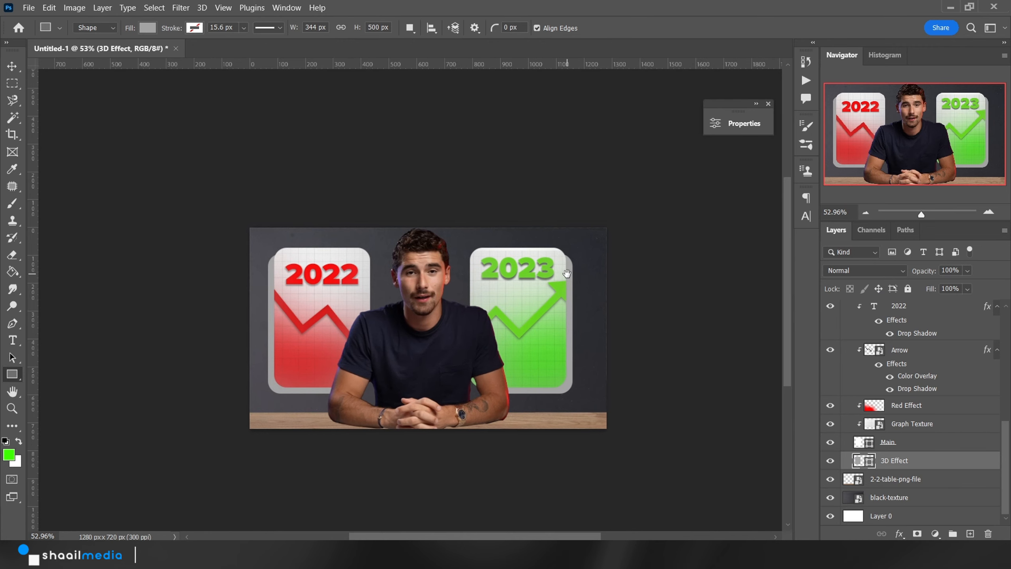
scroll(579, 290, up, 2)
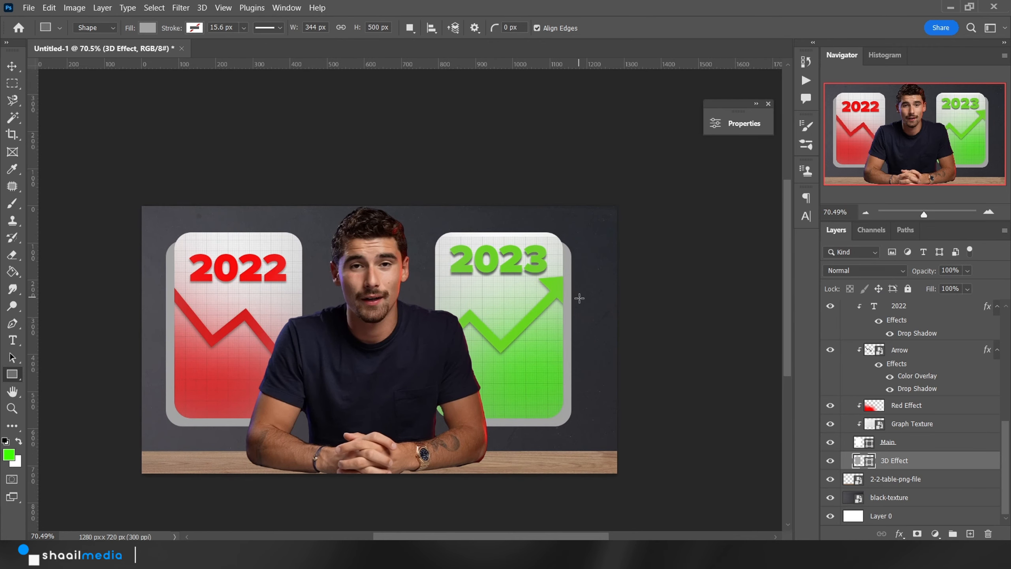
Step: Collapse layer groups 1 and 2
scroll(904, 405, up, 4)
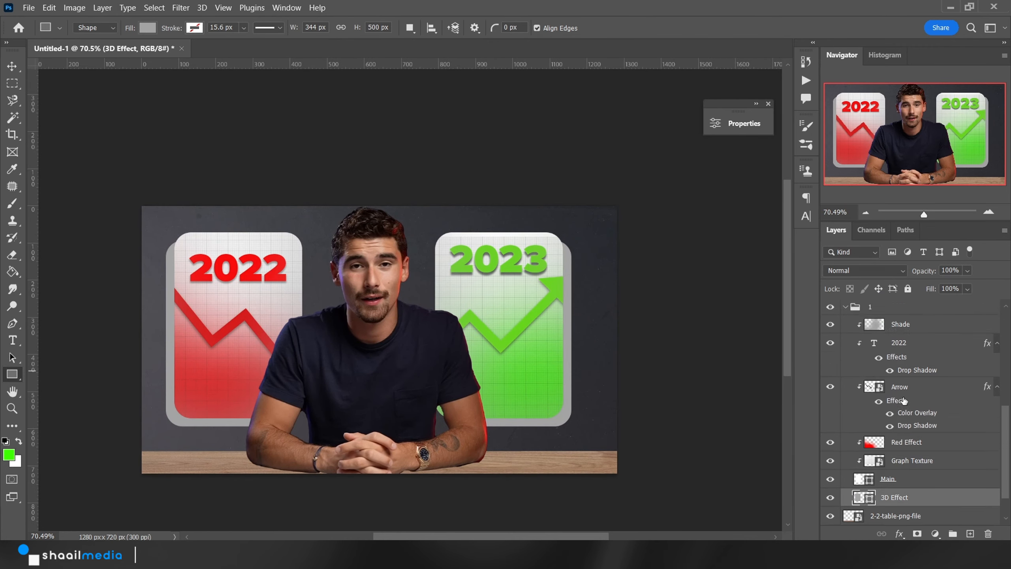
click(846, 421)
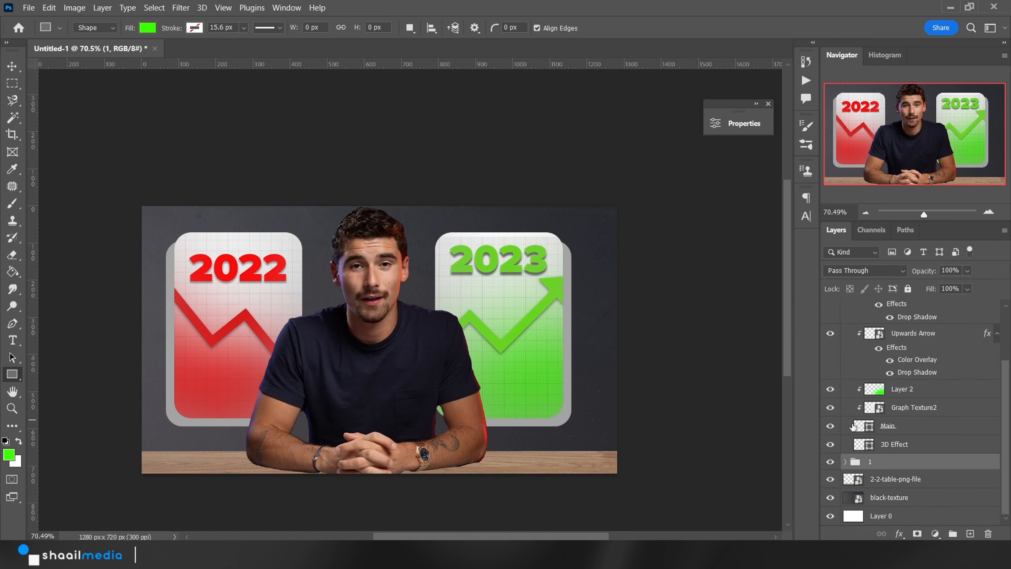
scroll(852, 425, up, 3)
click(846, 326)
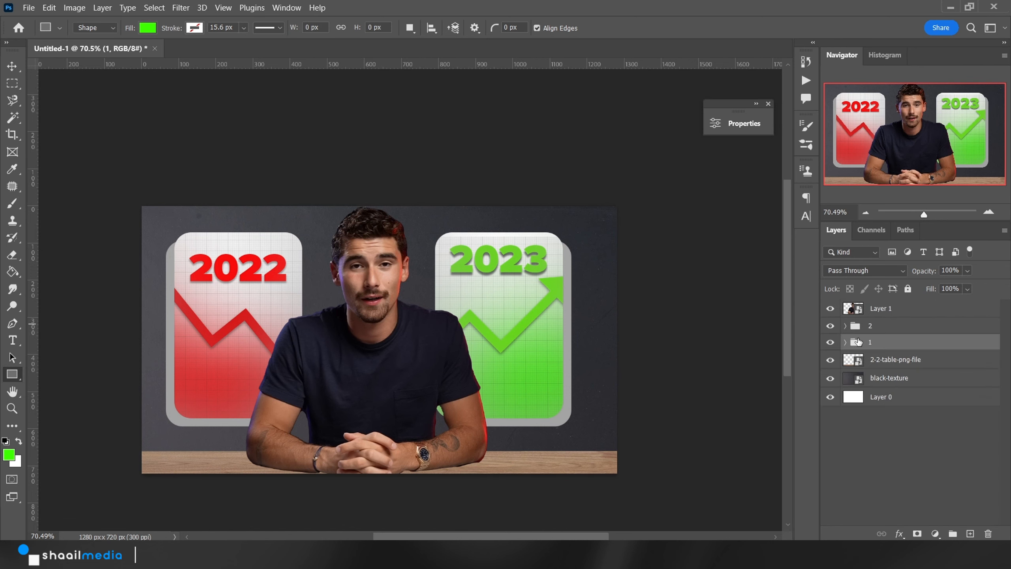
Step: Apply a Camera Raw Filter to the man's layer: exposure +0.60, contrast +30, highlights -23, shadows +38, whites +18, blacks +29, texture +16, clarity +9, vibrance +18
click(902, 315)
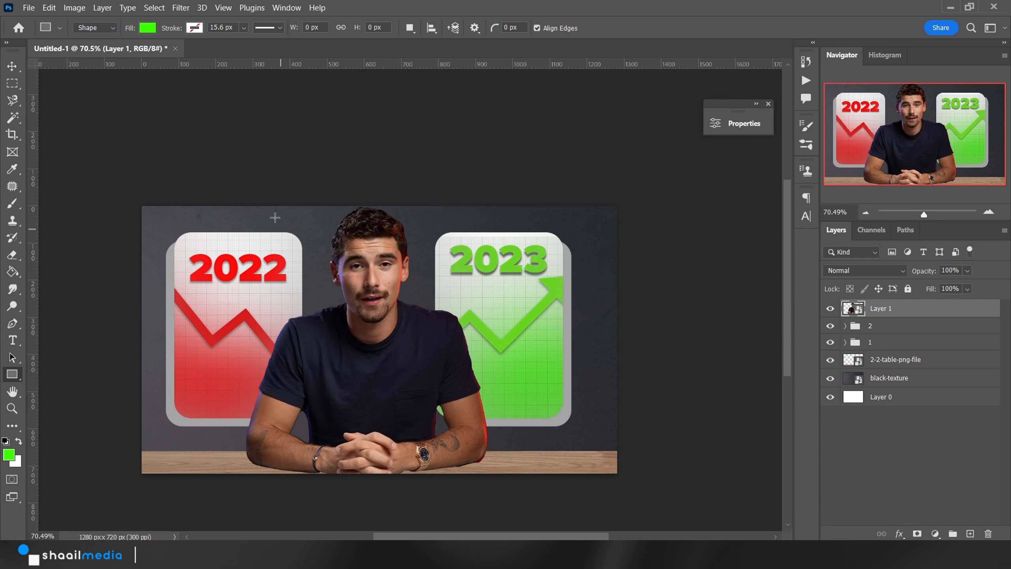
click(180, 7)
click(207, 96)
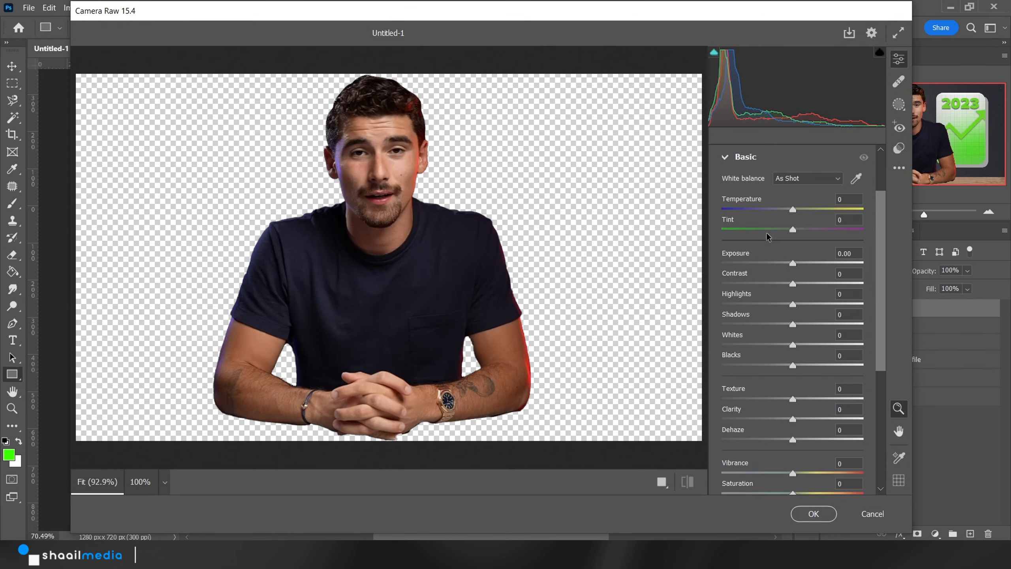
drag(797, 283, 802, 264)
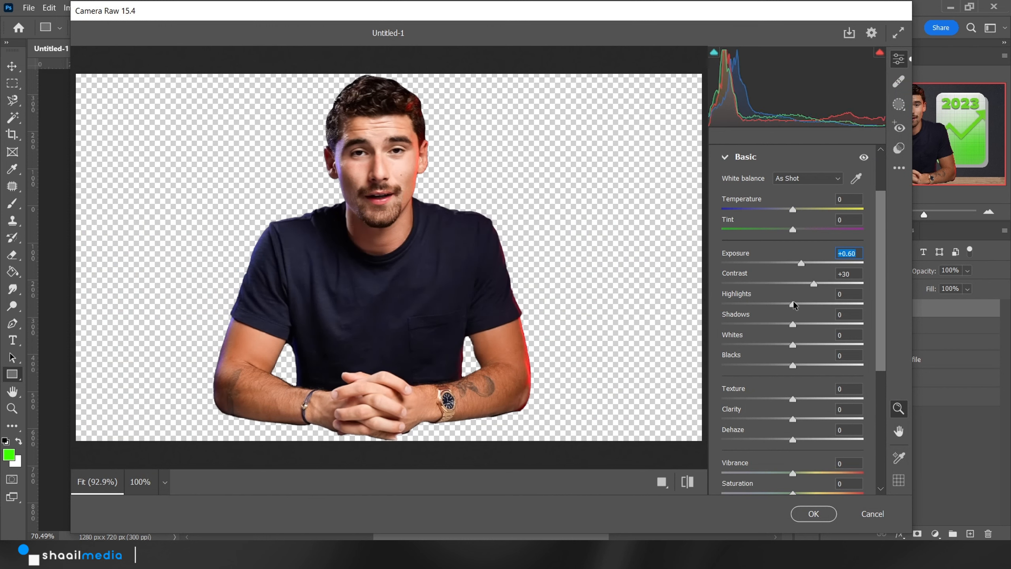
drag(793, 304, 801, 420)
drag(793, 474, 805, 477)
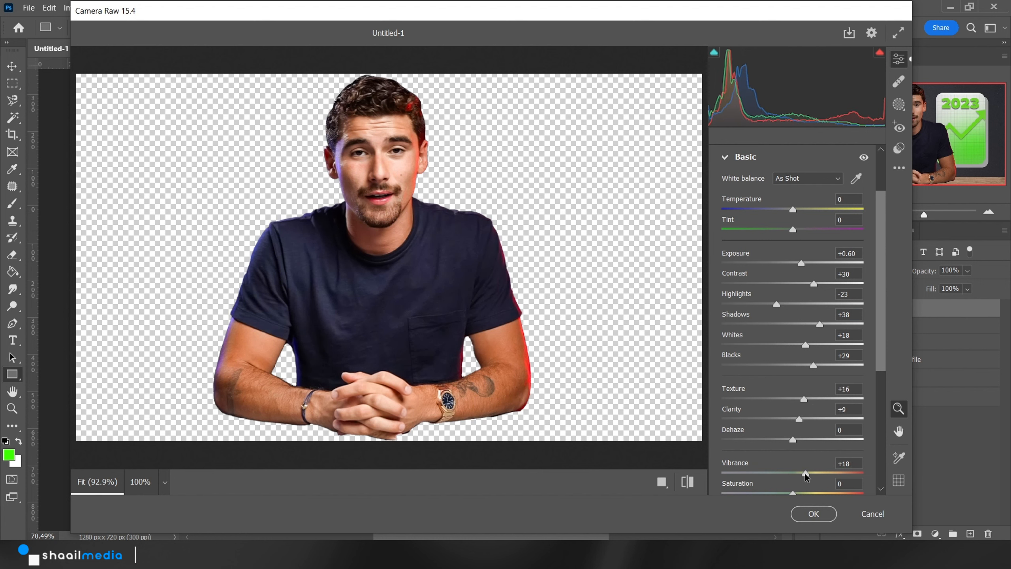
click(813, 514)
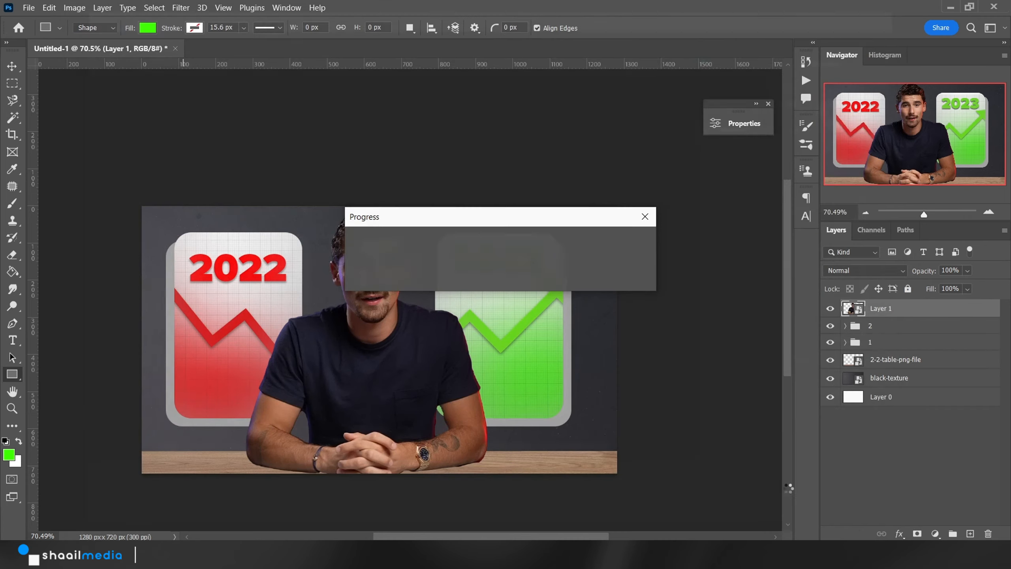
scroll(645, 357, down, 1)
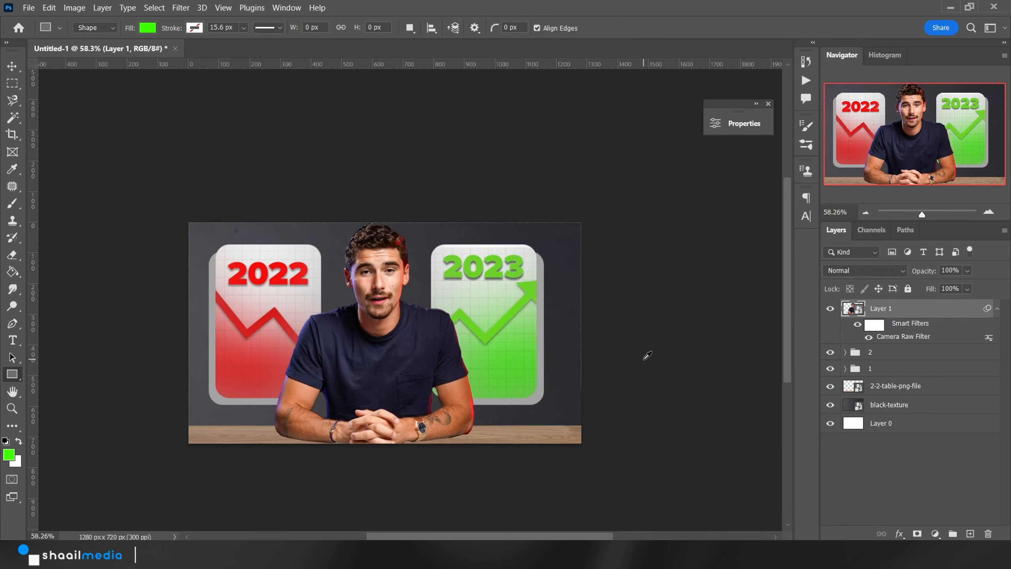
Step: Rename the 2-2-table-png-file layer as Table
double_click(888, 392)
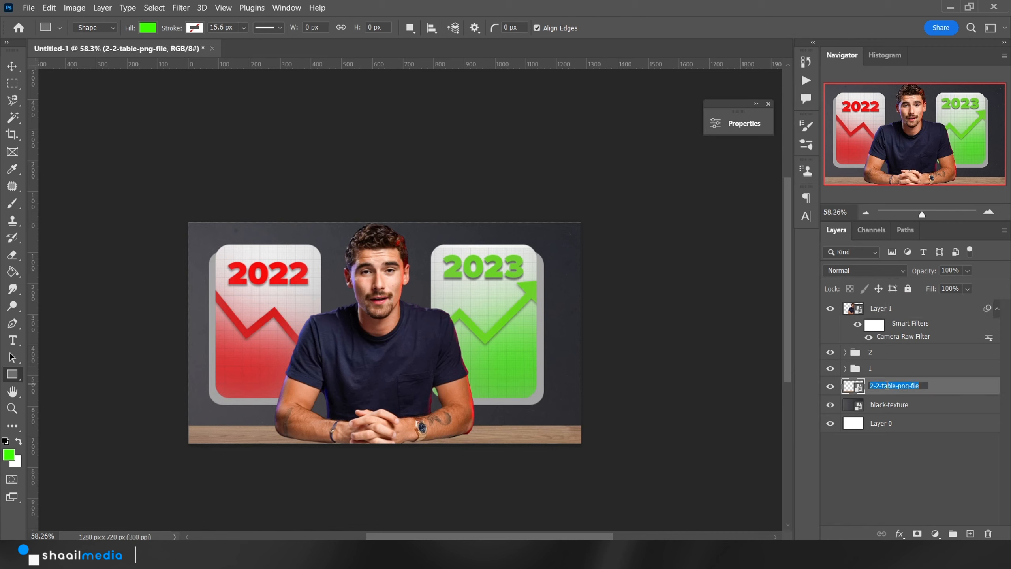
text(TAble)
key(Return)
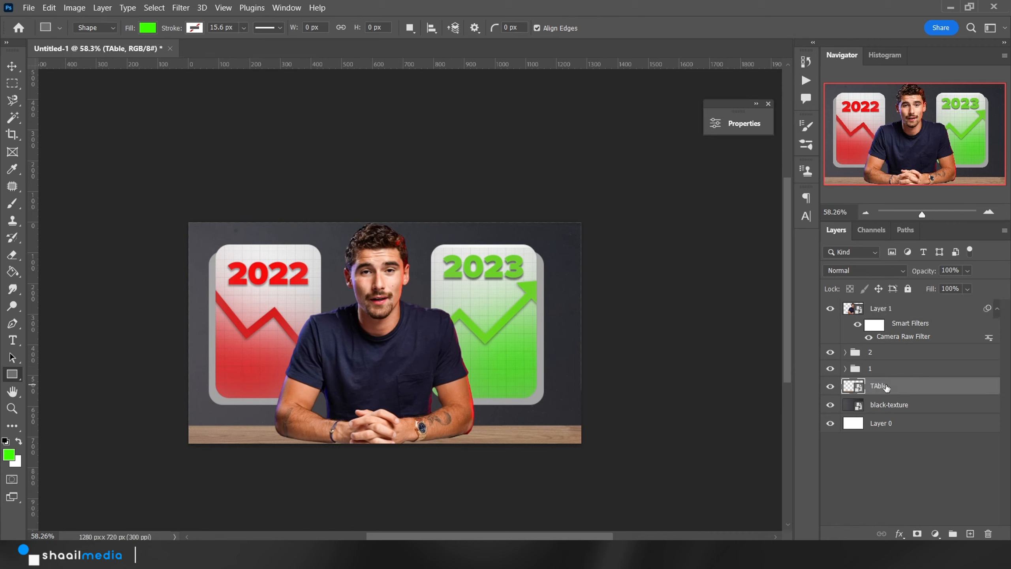
double_click(880, 385)
text(a)
key(Return)
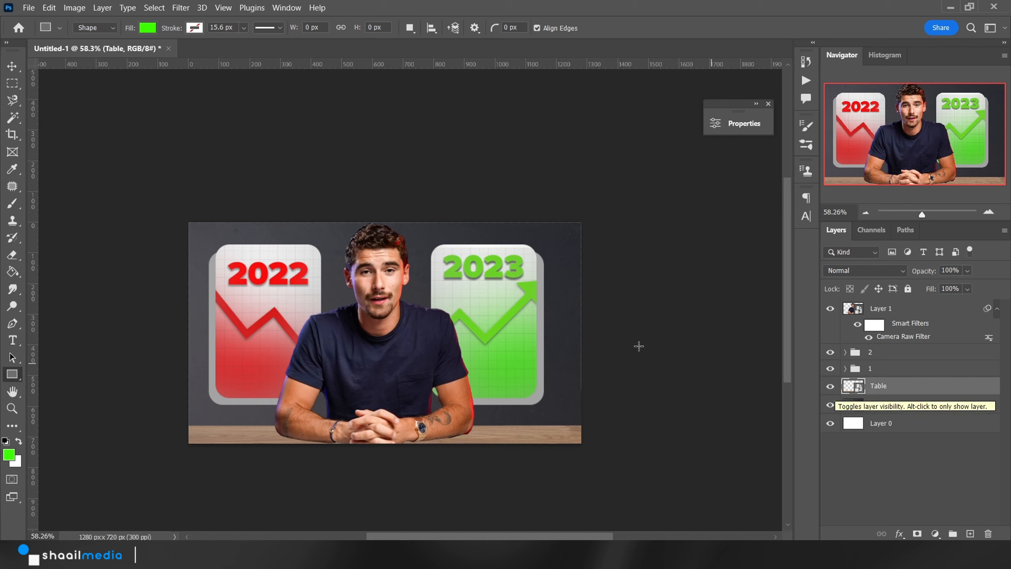
Step: Start a Camera Raw Filter on the Table layer with exposure -0.20, contrast +32, highlights -17, shadows +17, whites +8 and blacks +18
click(180, 8)
click(203, 98)
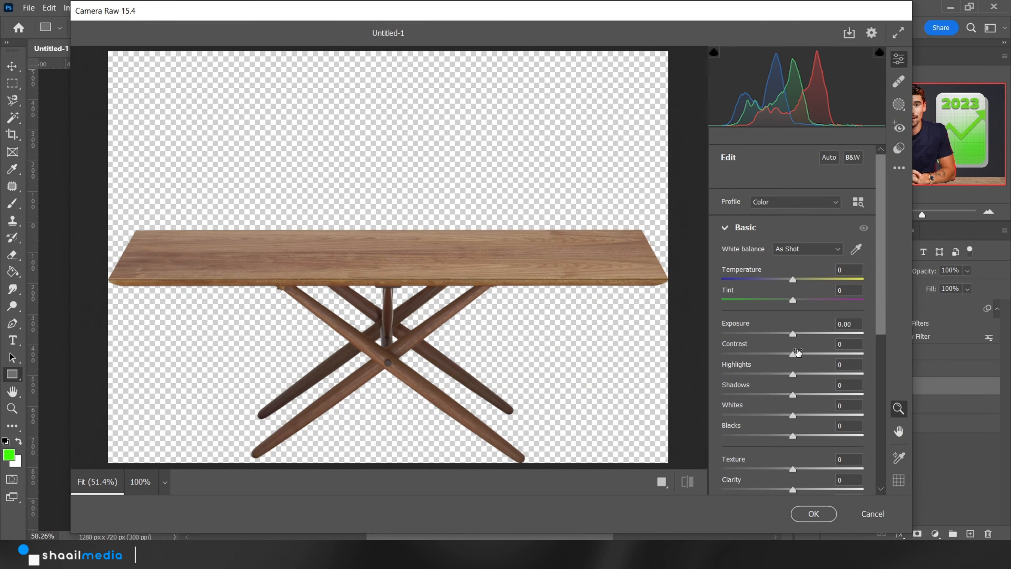
drag(797, 352, 815, 358)
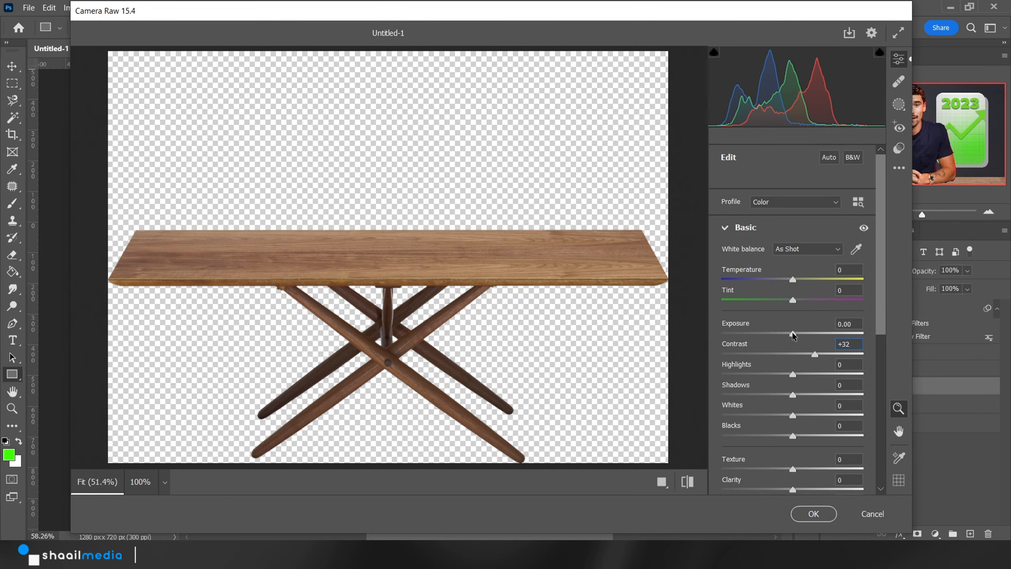
drag(793, 336, 790, 335)
drag(794, 370, 804, 391)
mouse_move(790, 427)
mouse_down()
mouse_move(801, 426)
mouse_move(798, 415)
mouse_up()
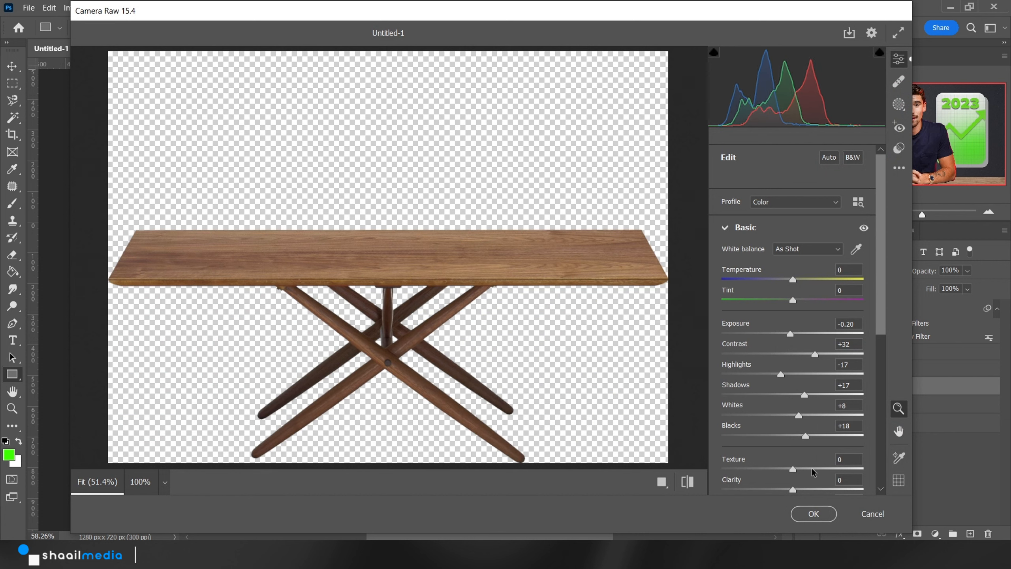
Step: Set the table's texture to +34, clarity +21, sharpening 37, noise reduction 28 and color noise reduction 27, and apply the filter
drag(792, 469, 807, 489)
scroll(813, 411, down, 2)
scroll(813, 412, down, 2)
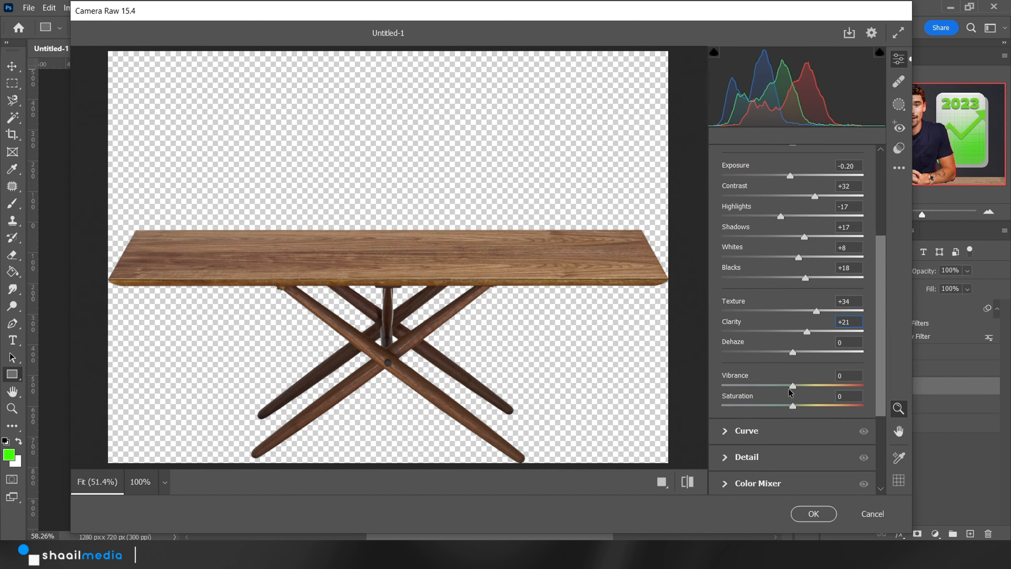
click(778, 456)
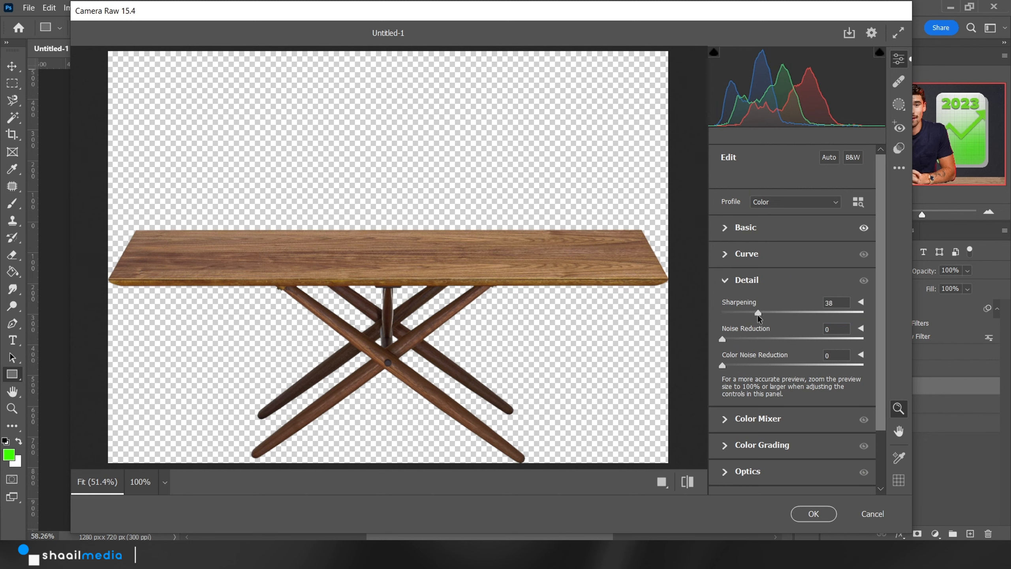
drag(757, 315, 757, 314)
click(761, 339)
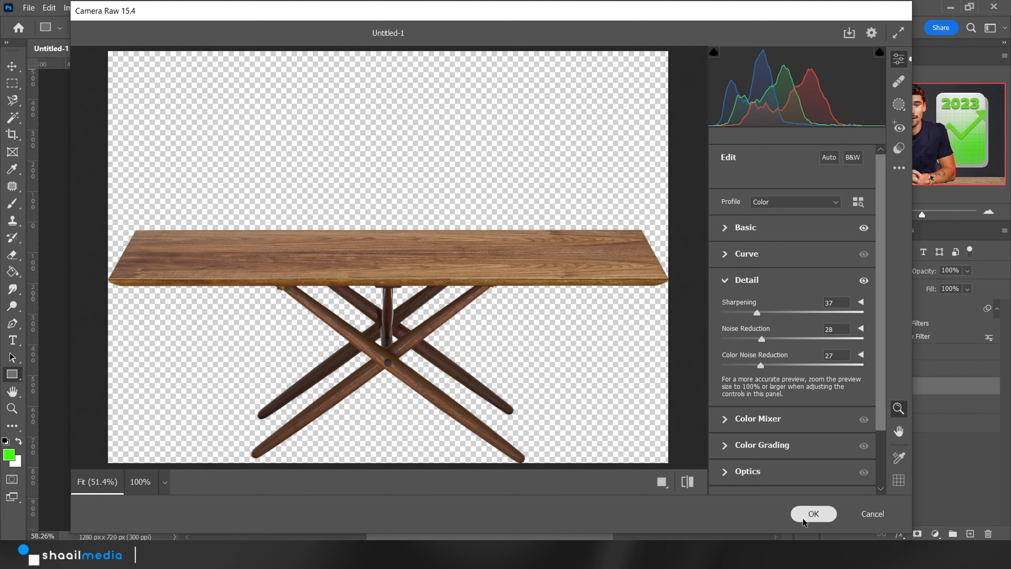
click(812, 513)
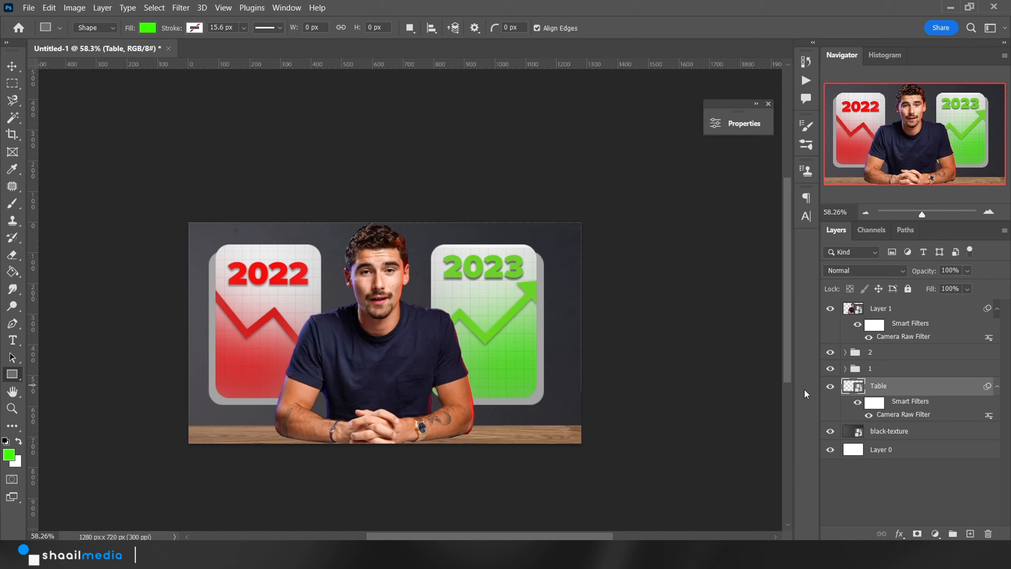
Step: Apply a Camera Raw Filter to black-texture: contrast +38, highlights -16, shadows +30, whites +24, texture +23, clarity +31, dehaze +16, vibrance +21
click(900, 431)
click(181, 8)
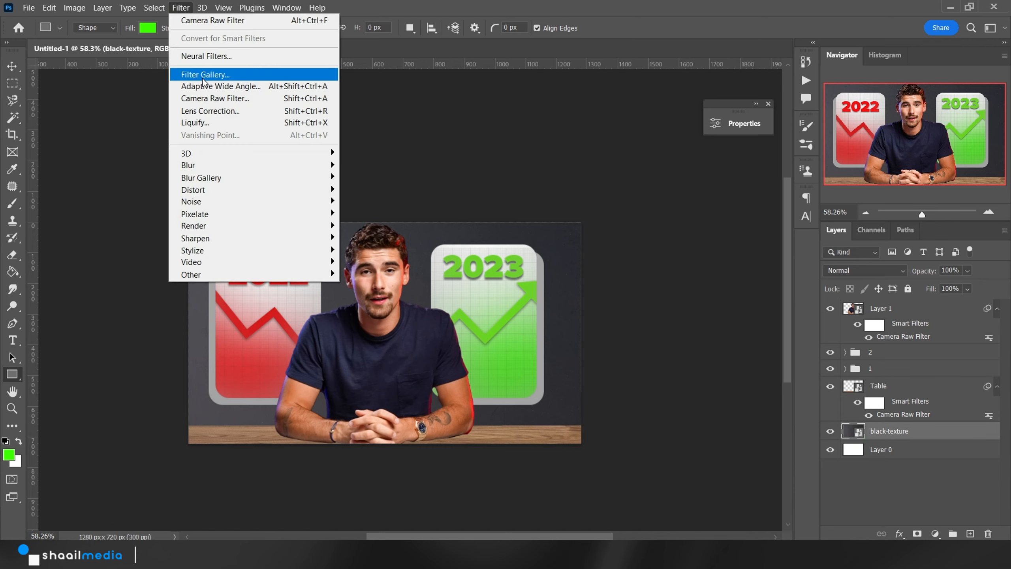
click(212, 98)
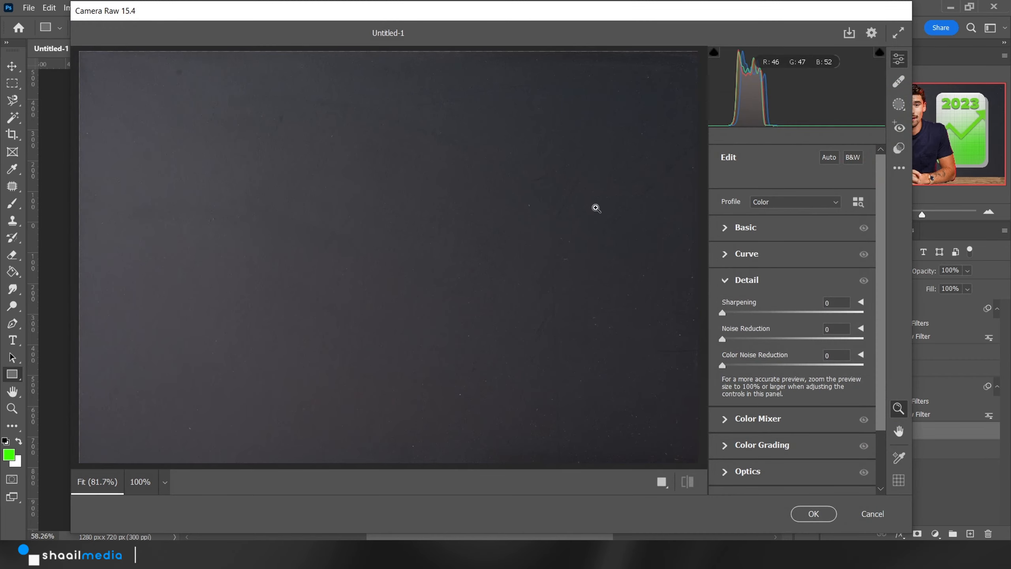
click(769, 232)
drag(793, 283, 809, 344)
drag(793, 398, 812, 439)
drag(793, 472, 801, 438)
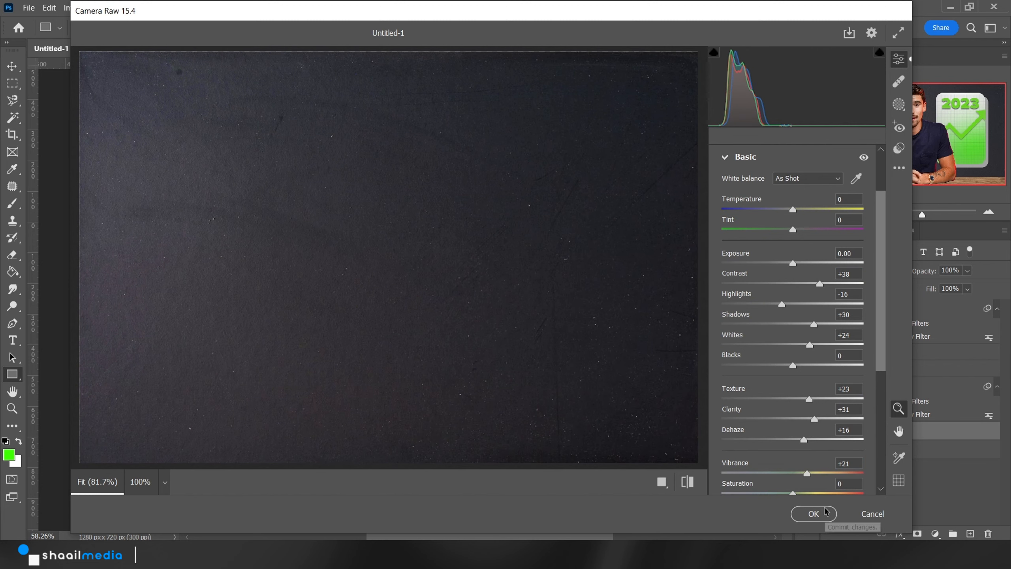
click(813, 513)
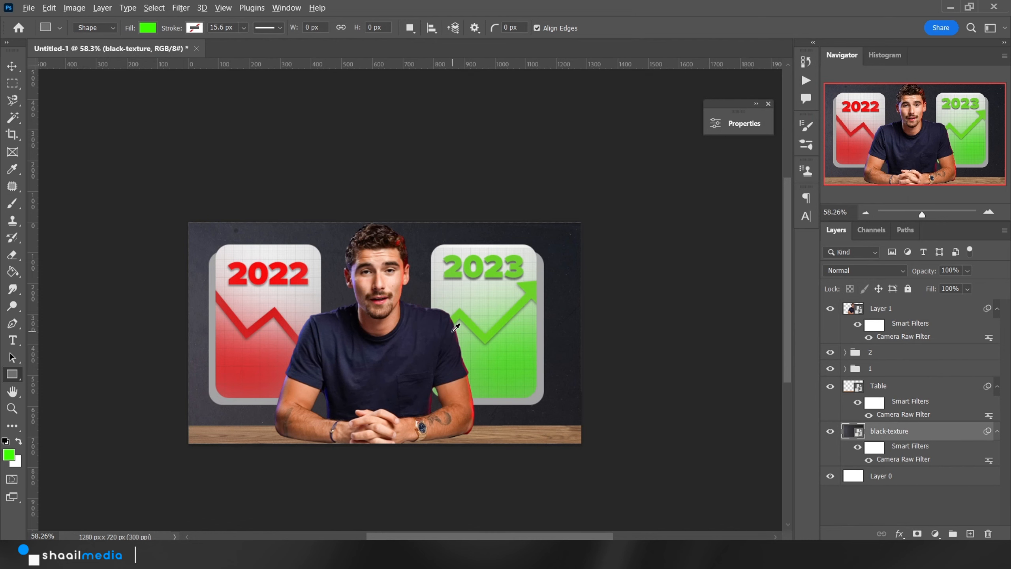
Step: Add a new empty layer above the man's layer, at the top of the layer stack
scroll(456, 328, up, 4)
scroll(456, 327, down, 3)
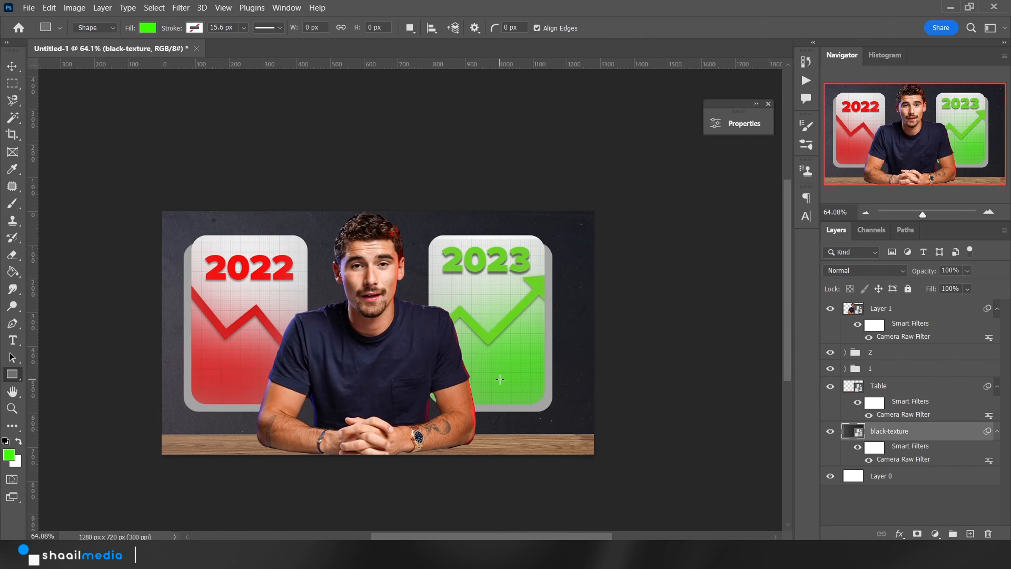
scroll(771, 368, up, 2)
scroll(562, 377, down, 2)
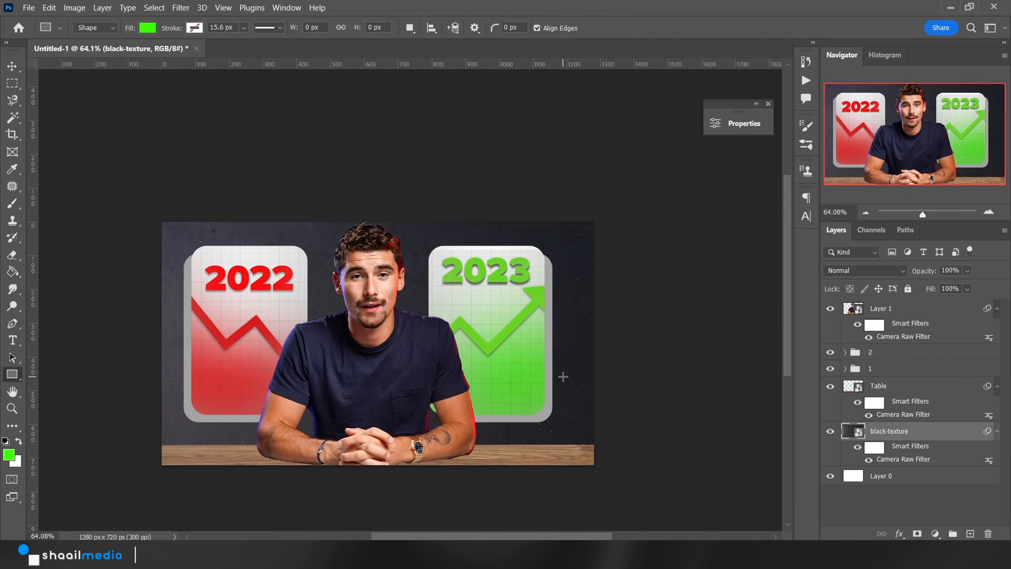
click(937, 311)
click(970, 533)
key(v)
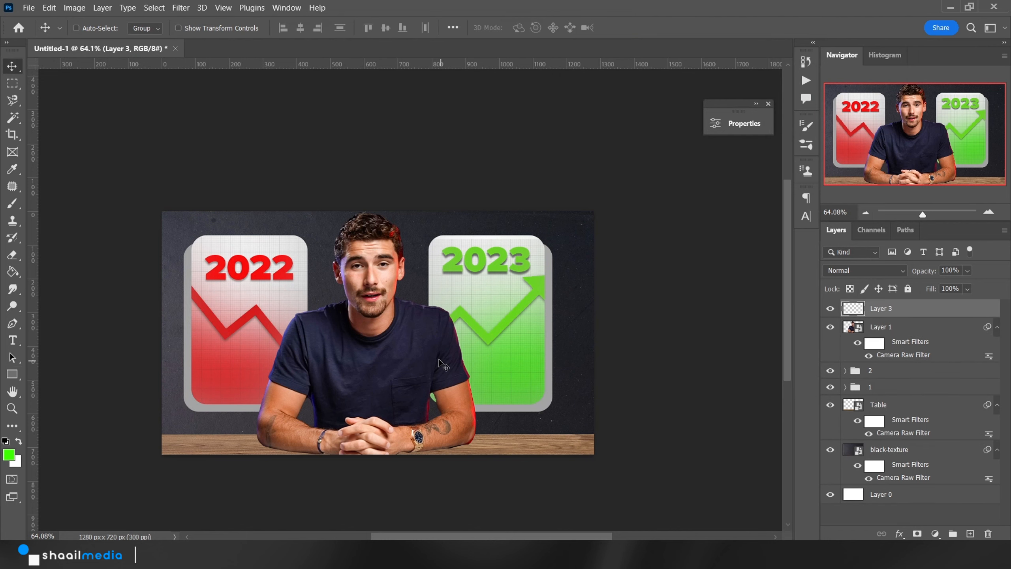
click(886, 304)
Step: Paint soft black shading along the lower edge of the canvas with a brush of about 1140 px
key(b)
alt+drag(417, 373, 462, 372)
click(5, 441)
scroll(255, 358, down, 4)
alt+drag(462, 282, 495, 282)
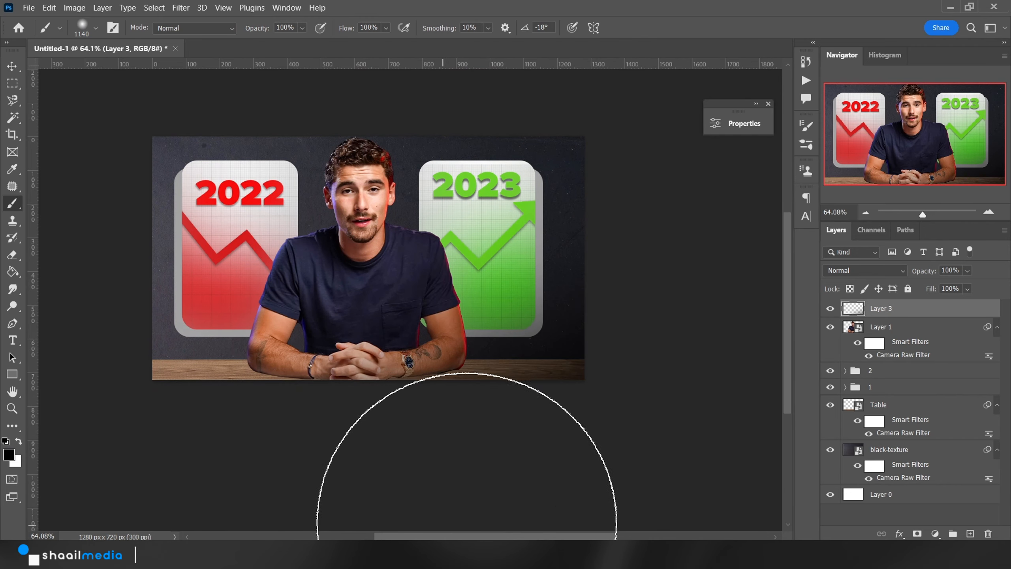
drag(482, 426, 563, 410)
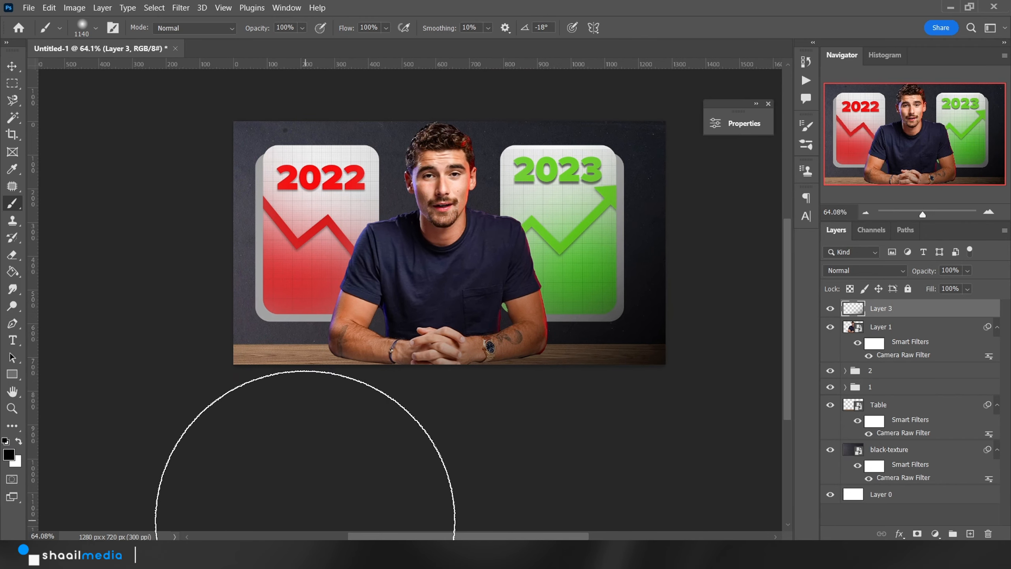
click(250, 504)
click(247, 501)
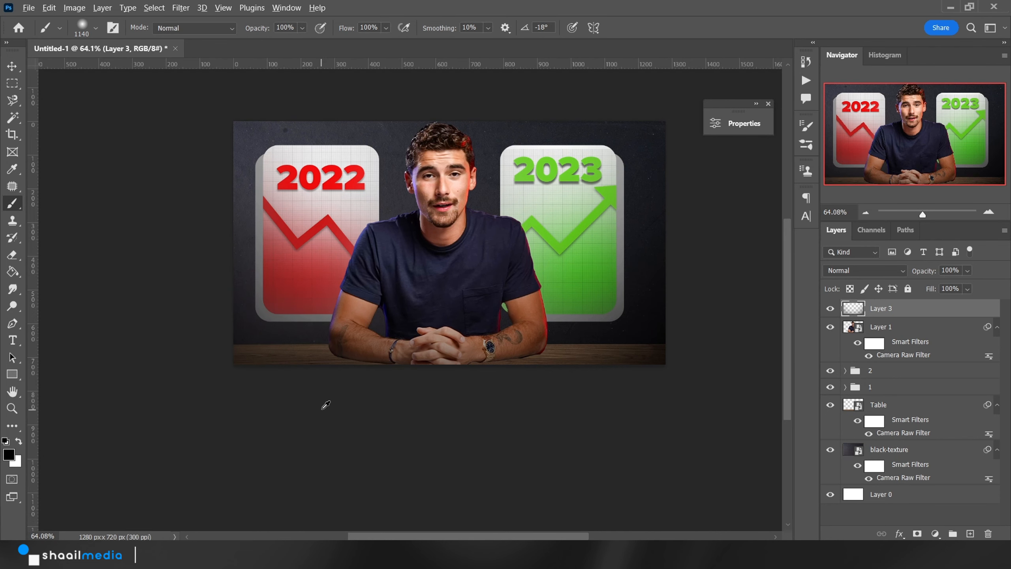
Step: Add a new layer above group 2 and paint a soft red (ff0000) glow on the 2022 panel with a brush of about 525 px
scroll(322, 409, up, 3)
drag(358, 280, 334, 431)
click(908, 370)
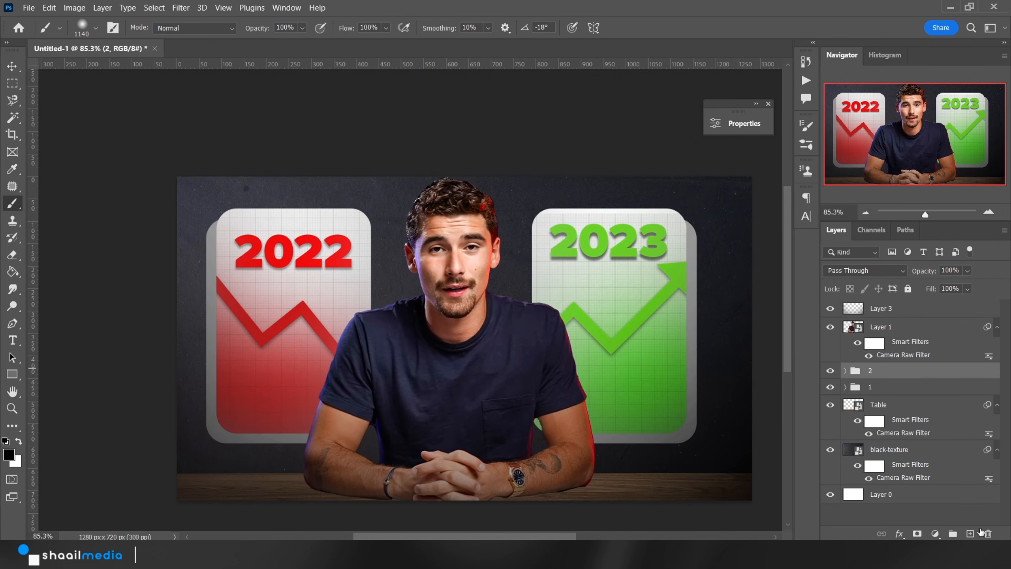
click(970, 533)
mouse_move(547, 281)
mouse_down()
mouse_move(377, 241)
mouse_move(550, 225)
mouse_up()
click(8, 454)
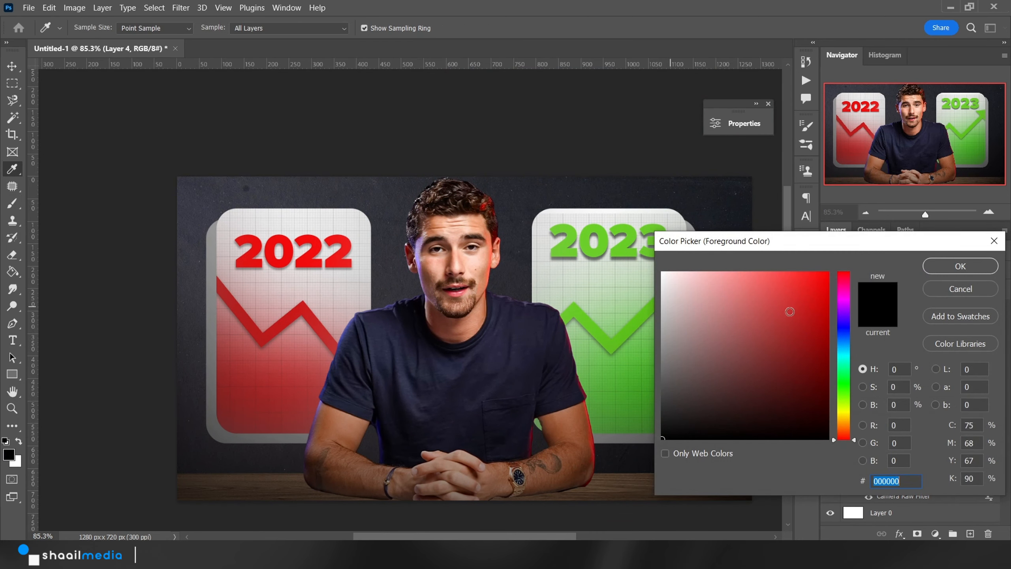
text(ff0000)
key(Return)
click(293, 318)
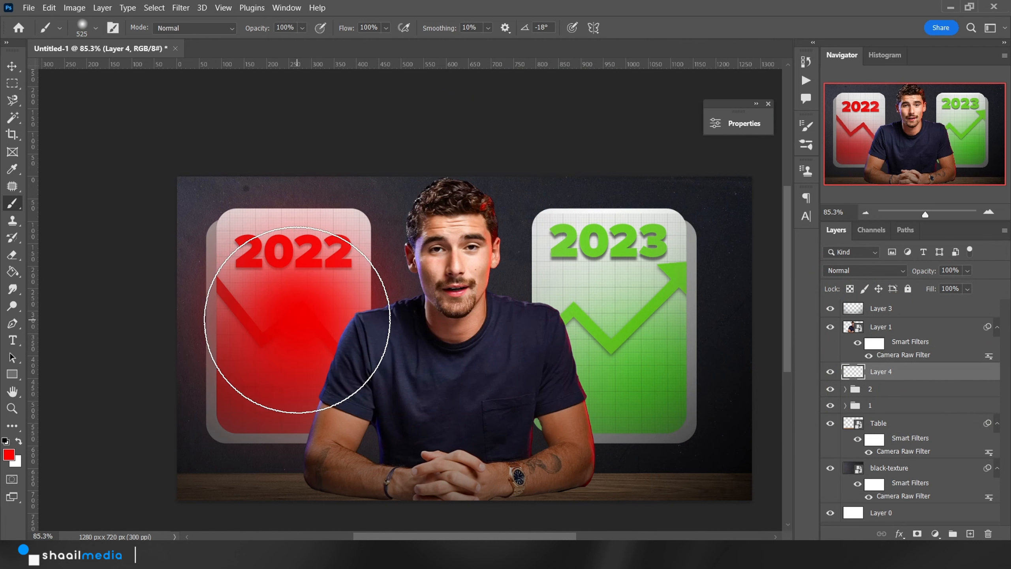
Step: Set the red glow layer's blend mode to Linear Dodge (Add) and its opacity to 68%
click(852, 251)
key(Escape)
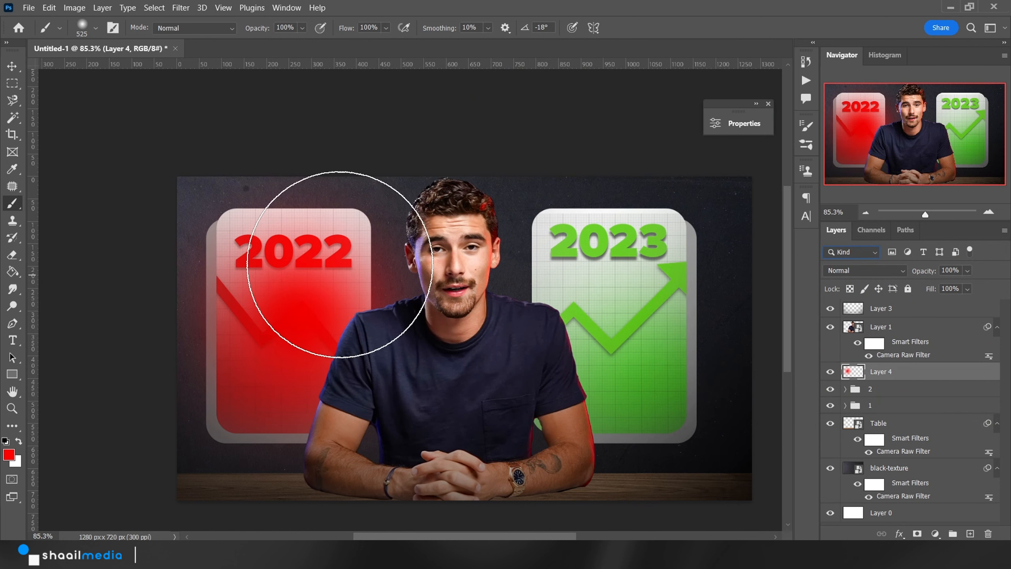
click(848, 270)
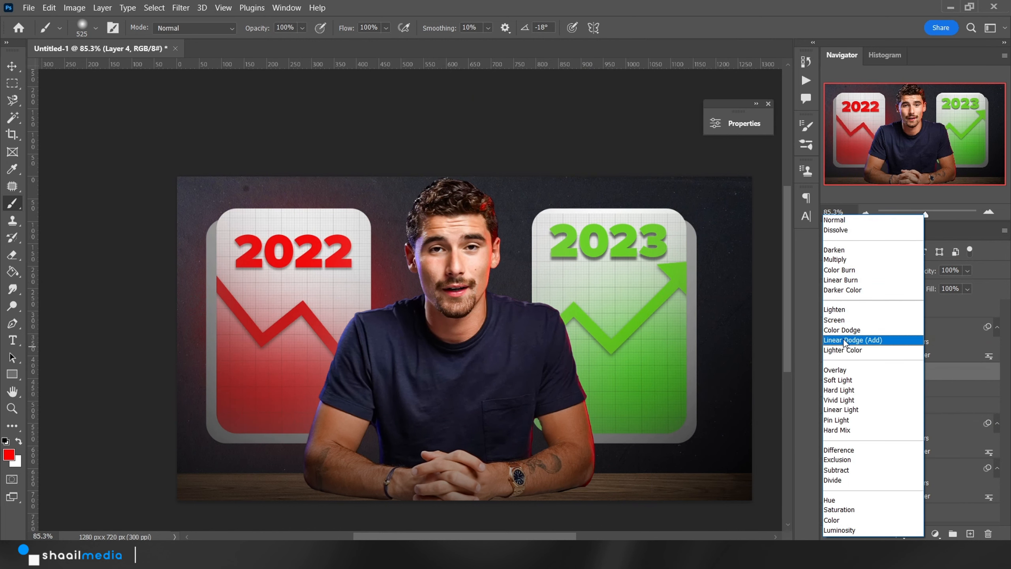
click(874, 336)
click(966, 289)
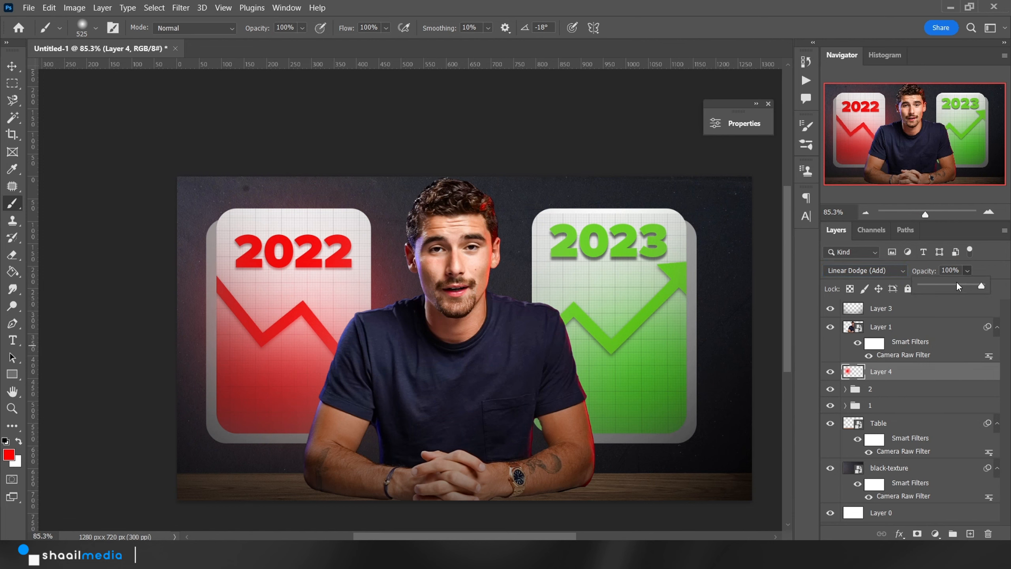
Step: Add more soft red glow dabs over the 2022 panel with smaller brushes of about 223 and 288 px
alt+right_click(295, 275)
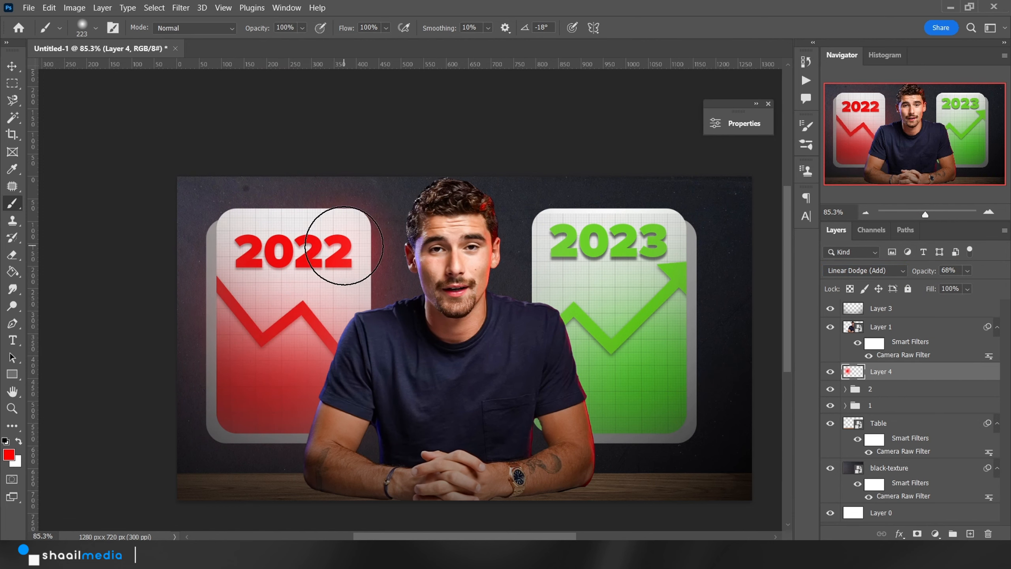
click(354, 228)
alt+right_click(311, 259)
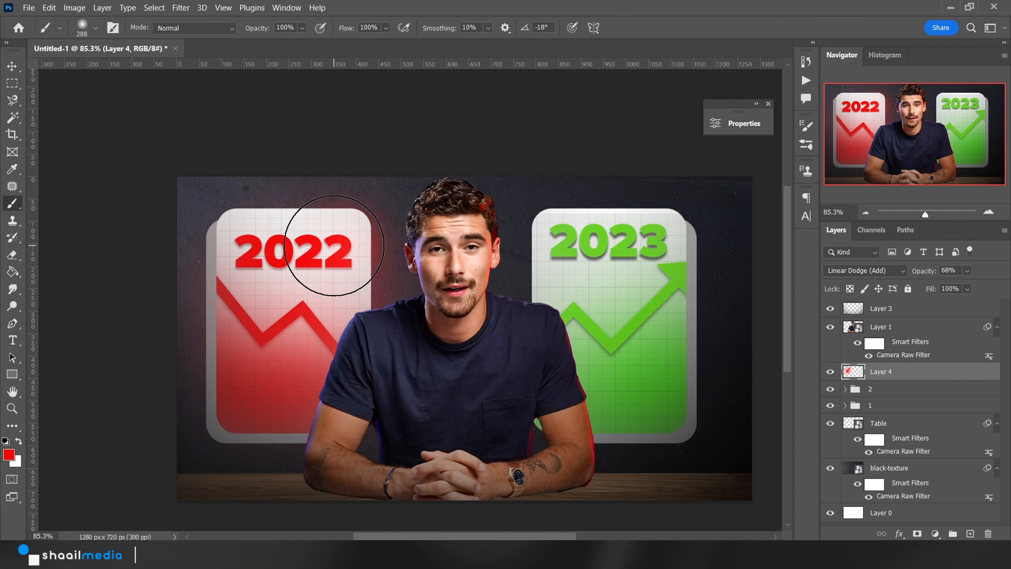
click(247, 301)
scroll(401, 383, down, 4)
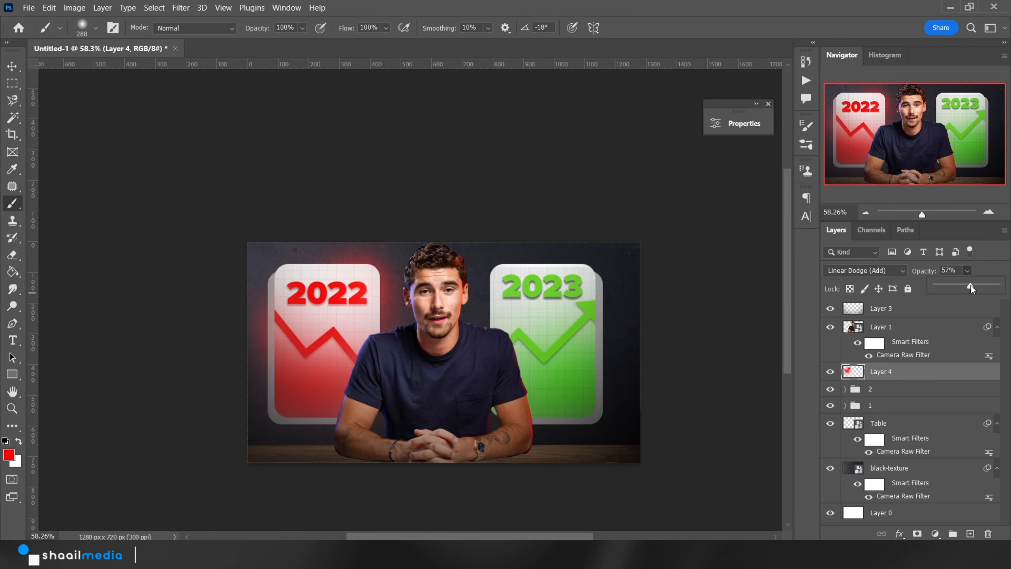
Step: Reduce the red glow layer's opacity to about 55% and add a new layer above it
click(965, 261)
text(55)
click(970, 533)
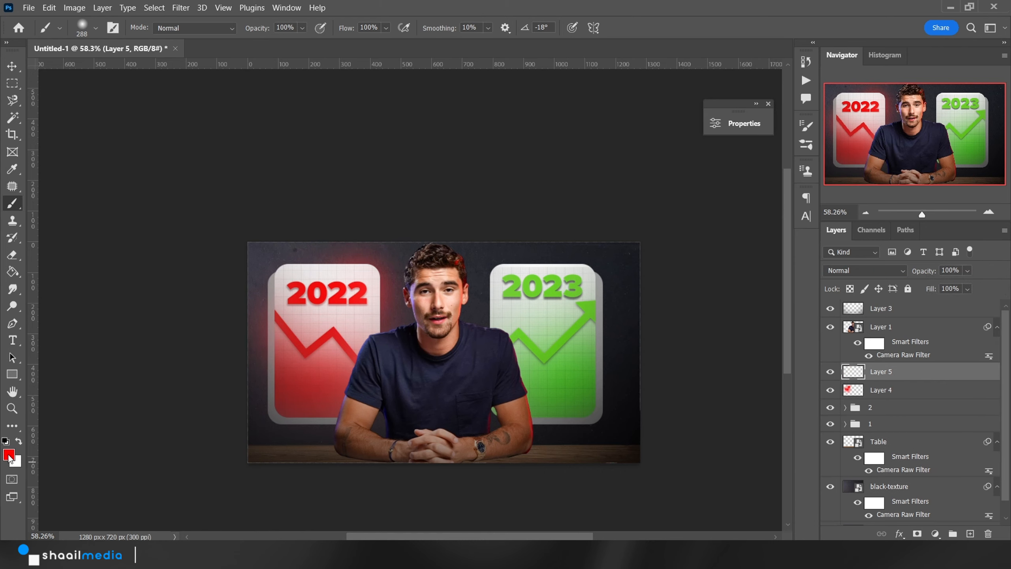
Step: Set the foreground colour to bright green (65ff00) and paint a soft glow on the 2023 panel with a brush of about 288 px
click(9, 454)
click(568, 335)
drag(821, 285, 932, 233)
click(959, 266)
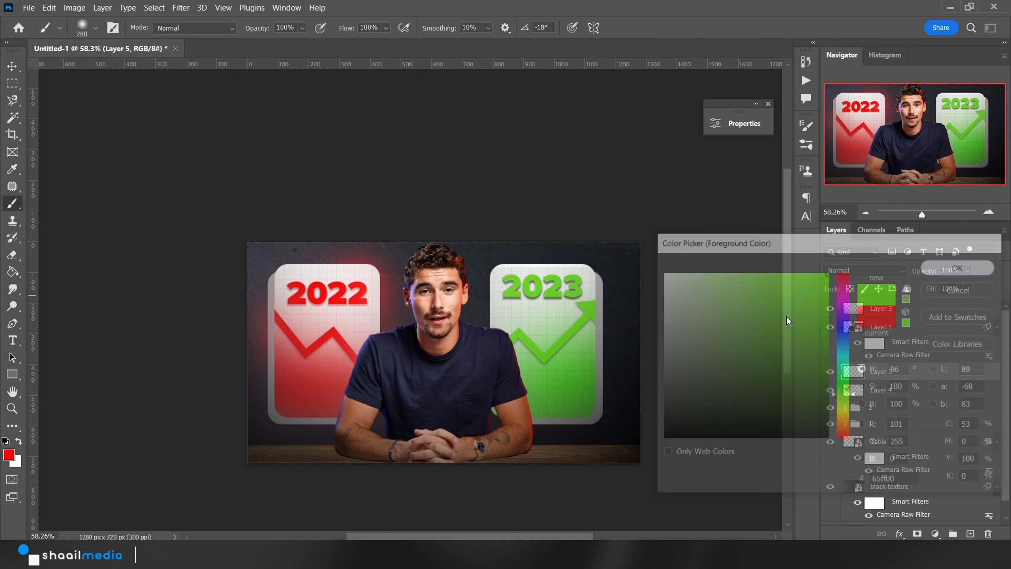
key(b)
Step: Set the green glow layer's blend mode to Linear Dodge (Add) and its opacity to 45%
click(851, 270)
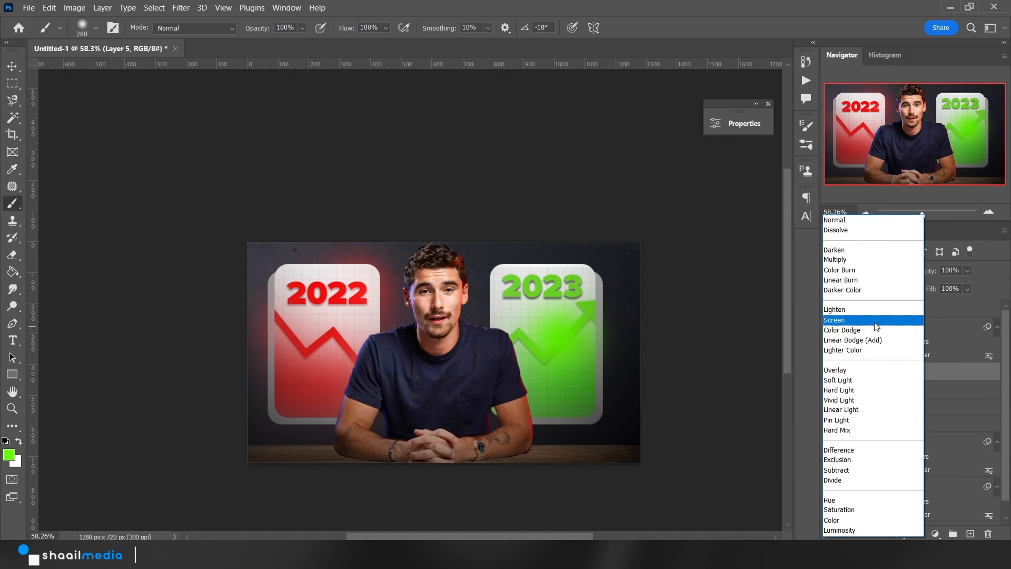
click(863, 339)
click(947, 287)
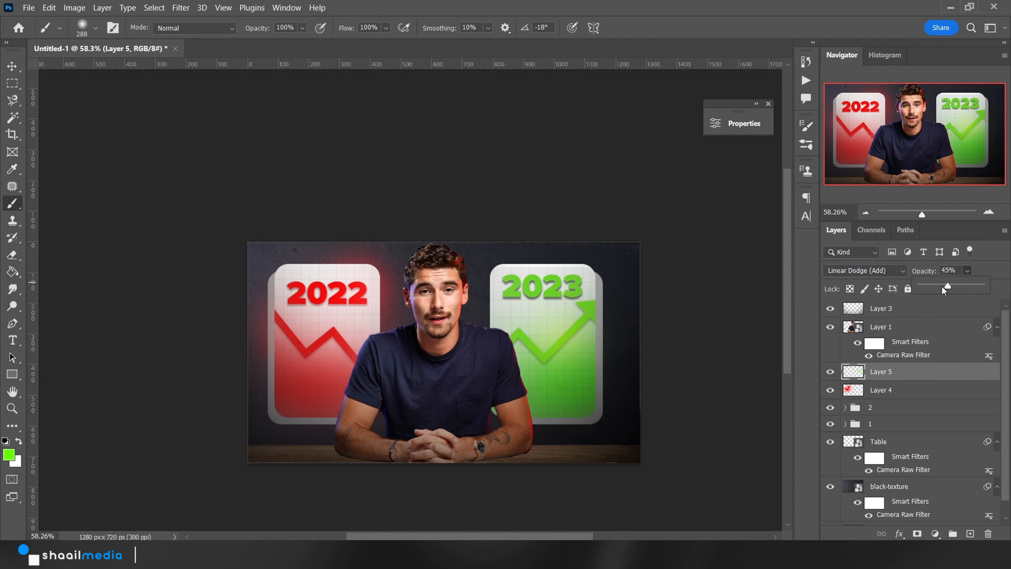
Step: Add a green glow dab over the 2023 panel's upper-left corner with a brush of about 297 px and lower the layer's opacity to 28%
drag(502, 278, 522, 295)
key(ctrl+z)
key(bracketleft)
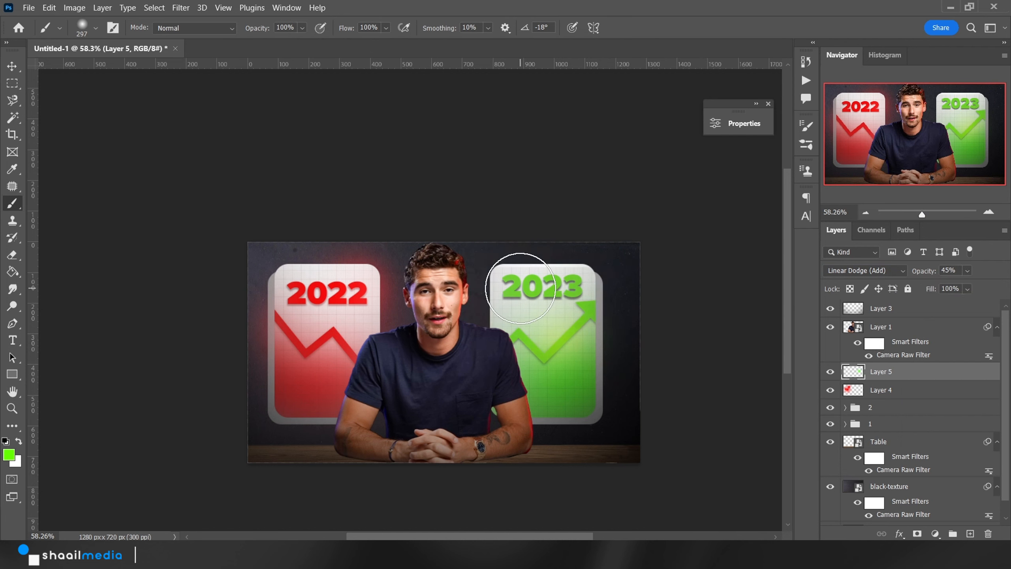
click(518, 284)
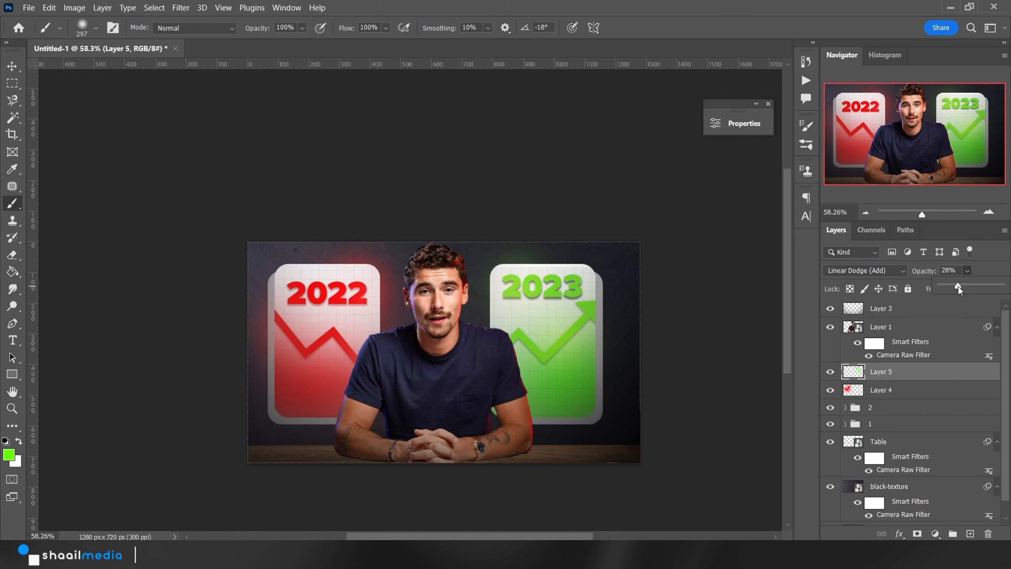
click(923, 285)
scroll(704, 293, down, 5)
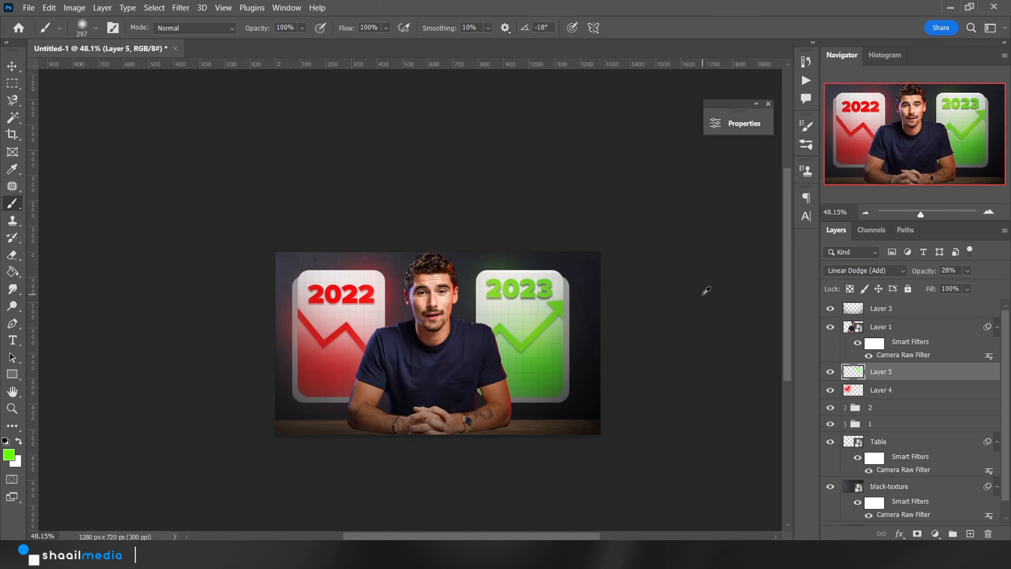
Step: Reduce the opacity of the black shading layer, Layer 3, to 58%
scroll(706, 291, up, 3)
click(881, 307)
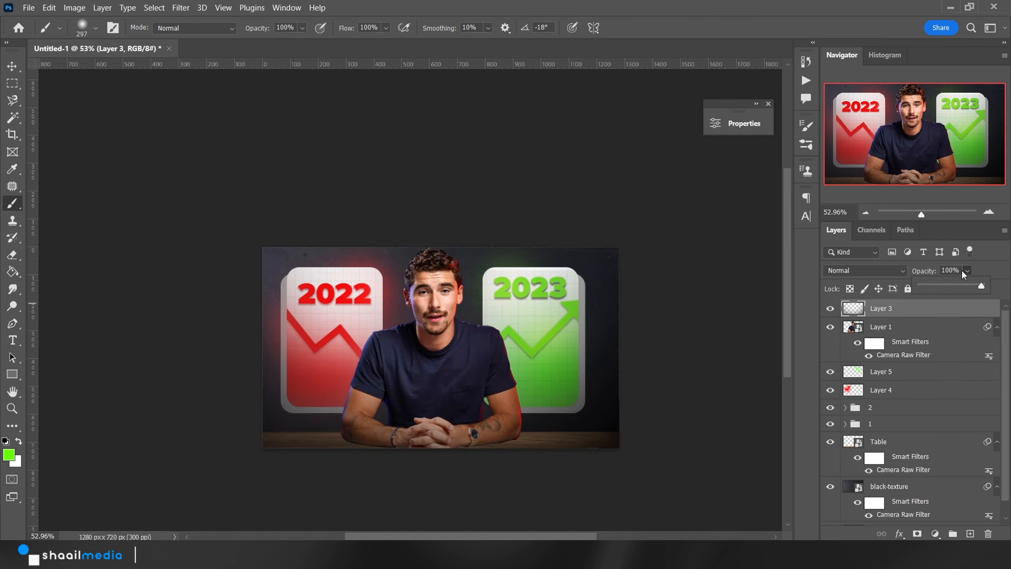
click(967, 270)
drag(961, 282, 956, 283)
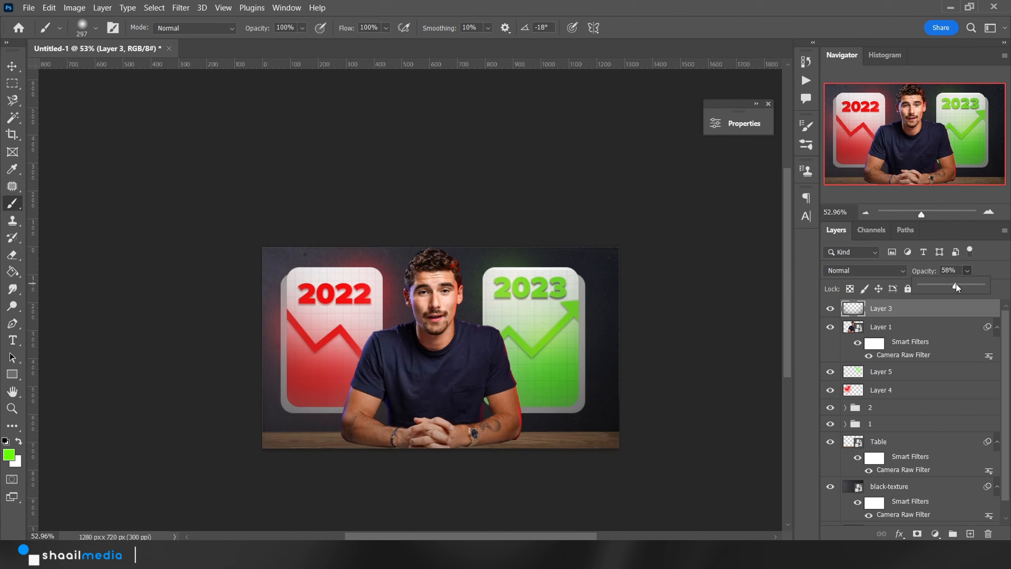
Step: Add a new layer above the Table layer and paint soft black shadows behind both graph panels with a brush of about 469 px
scroll(869, 434, down, 1)
click(901, 450)
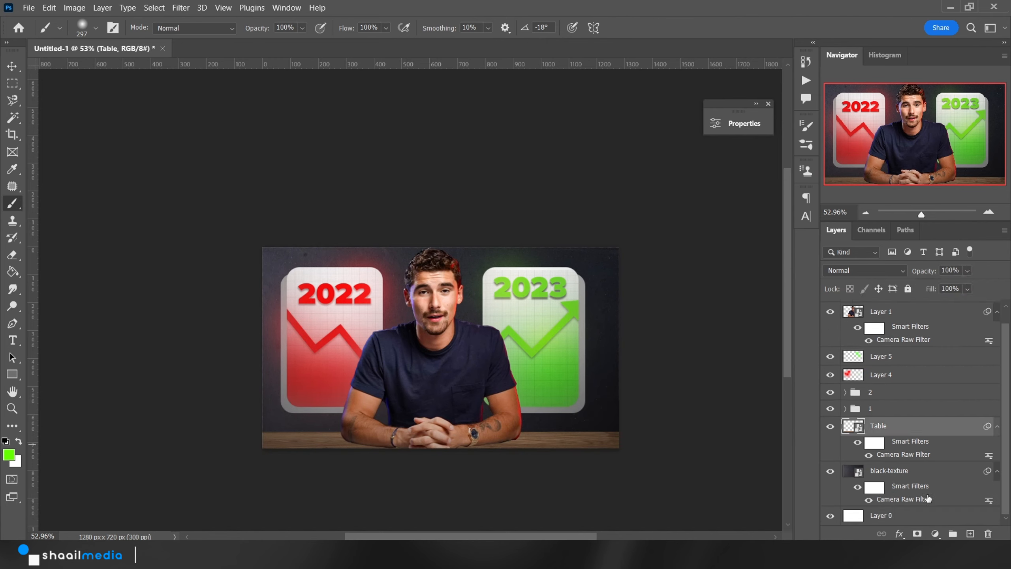
click(969, 533)
scroll(504, 369, up, 4)
drag(519, 352, 567, 370)
click(6, 441)
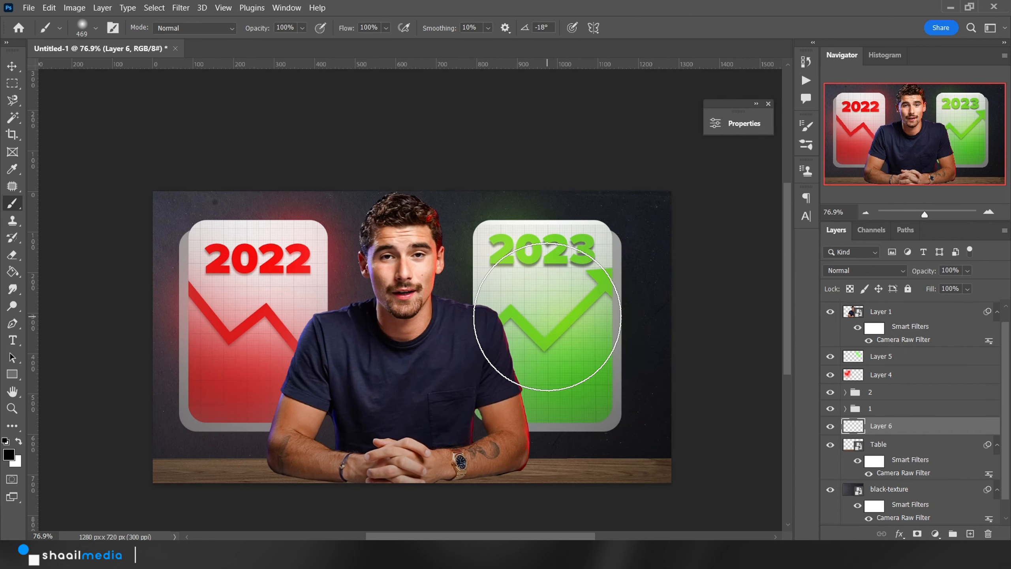
mouse_move(547, 317)
mouse_down()
mouse_move(544, 289)
mouse_move(553, 373)
mouse_up()
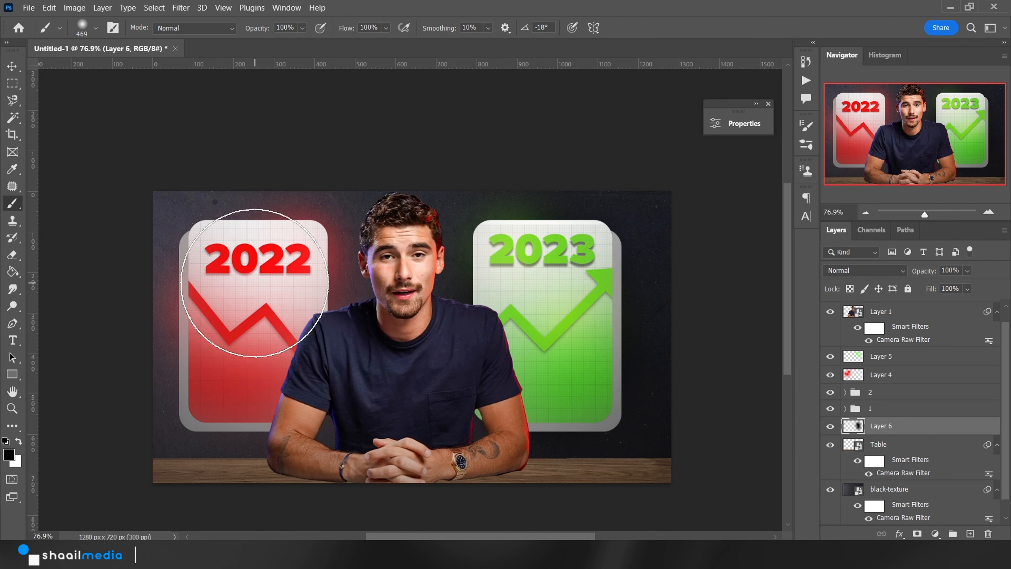
mouse_move(255, 284)
mouse_down()
mouse_move(242, 339)
mouse_move(251, 376)
mouse_up()
drag(266, 318, 235, 317)
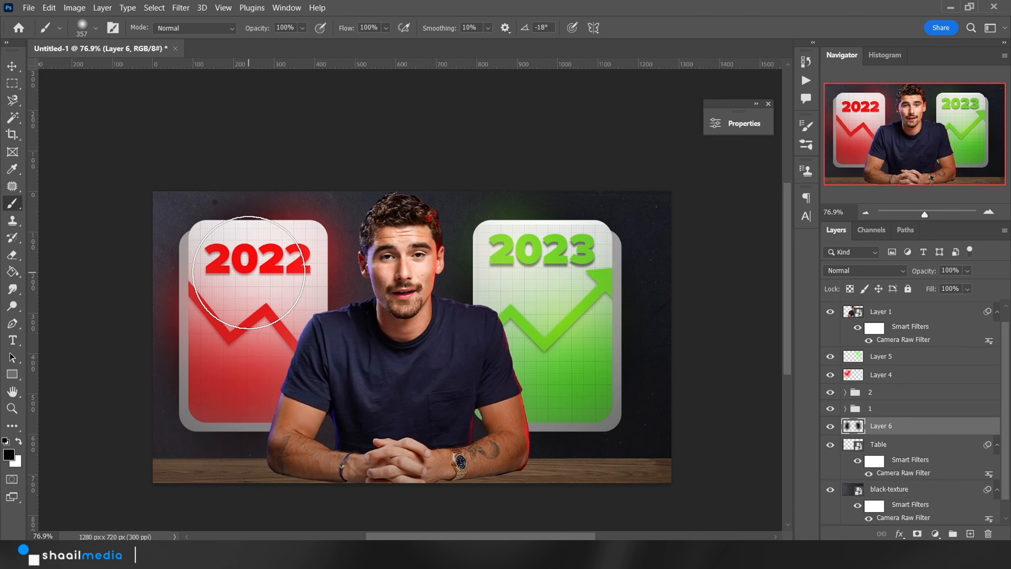
Step: Examine the whole composition and its details at different magnifications
scroll(263, 357, down, 5)
drag(339, 360, 368, 366)
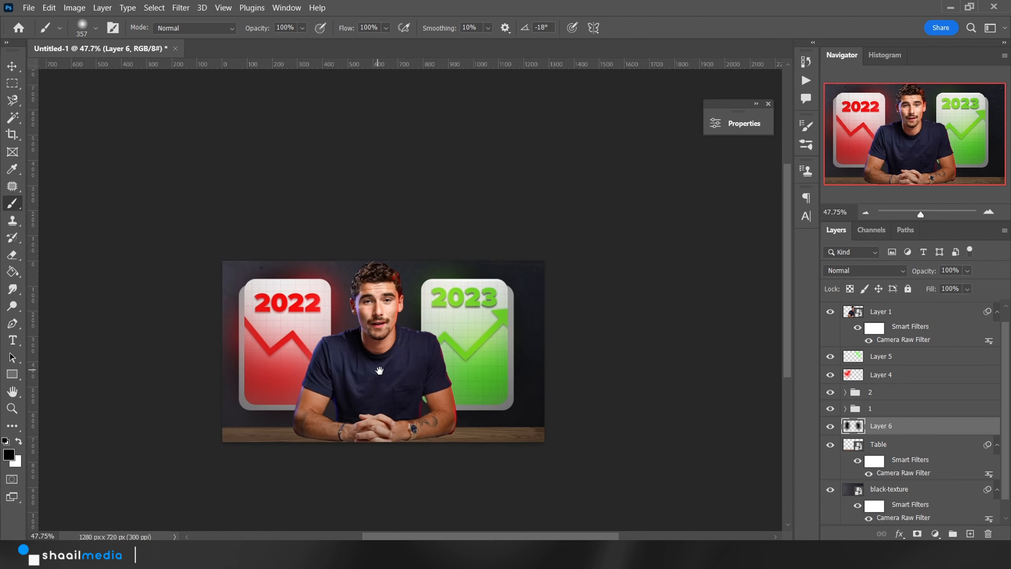
scroll(442, 385, up, 4)
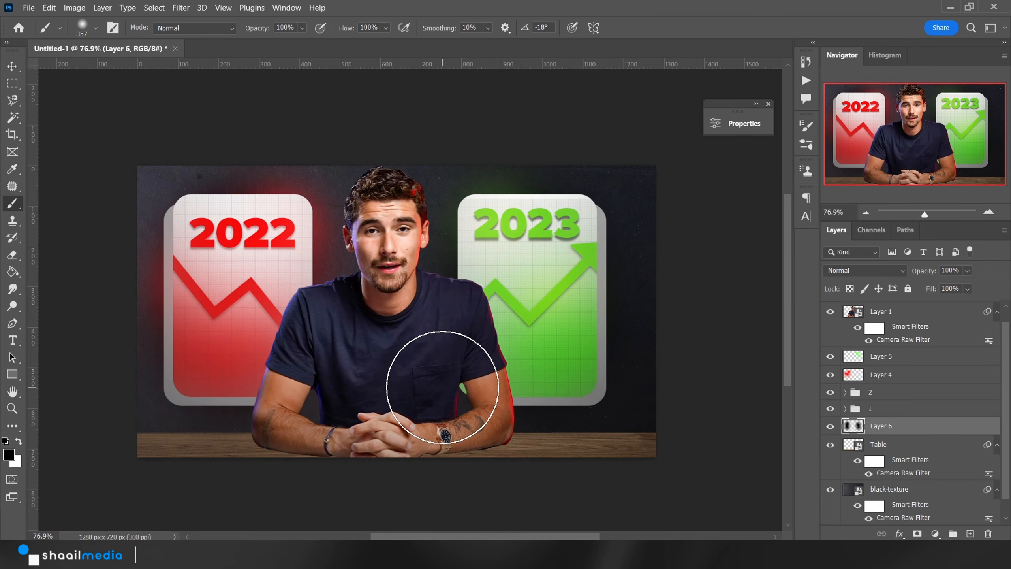
scroll(459, 314, down, 2)
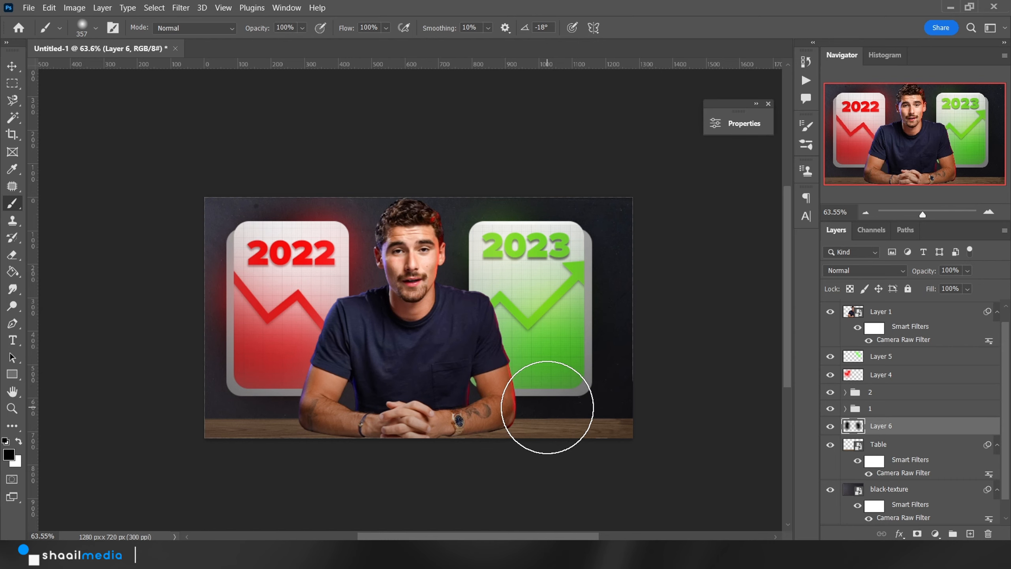
scroll(410, 343, up, 8)
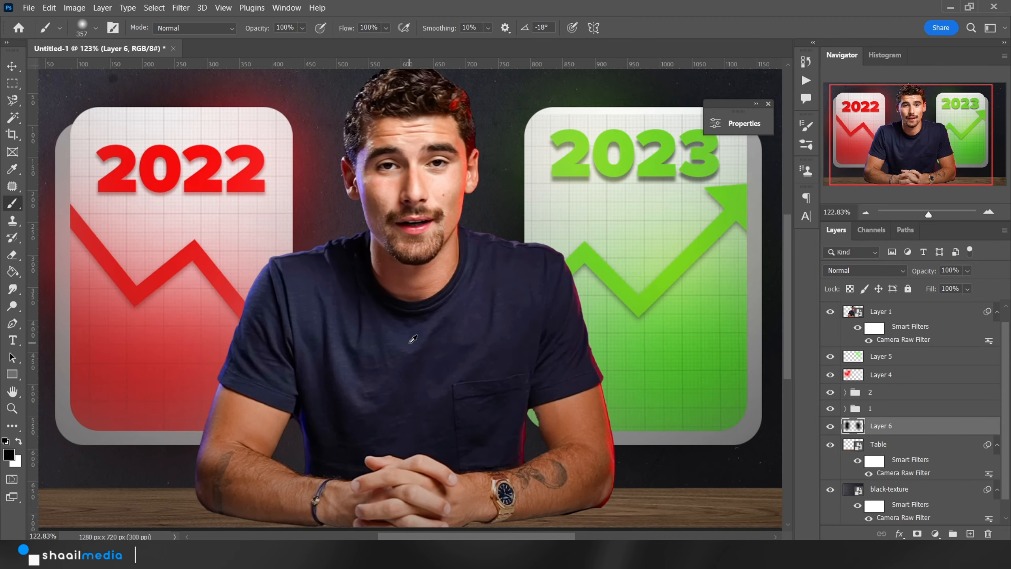
scroll(410, 343, down, 7)
scroll(409, 343, up, 1)
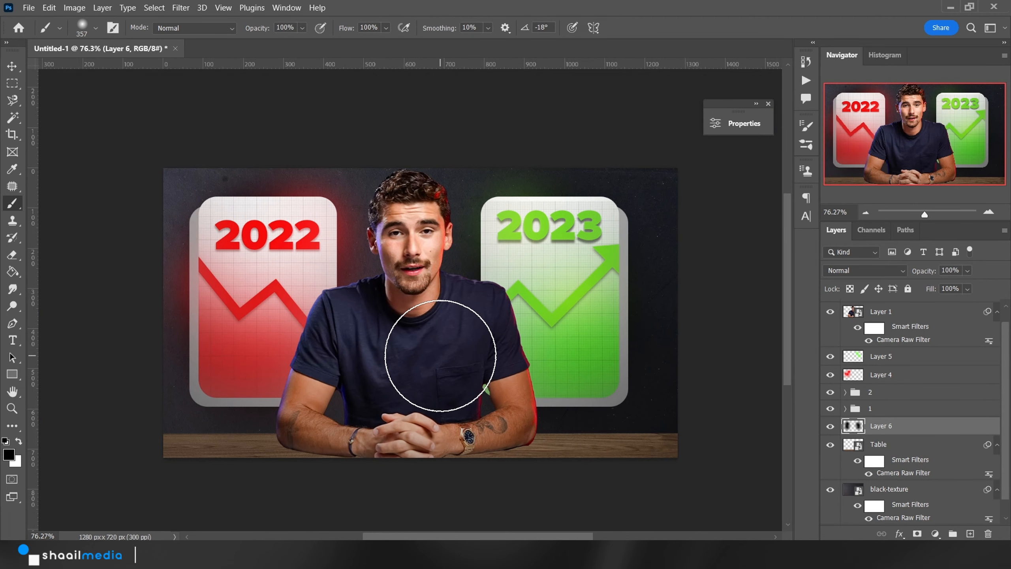
scroll(441, 354, down, 1)
scroll(931, 350, up, 1)
Step: Select every layer from Layer 3 down to Layer 0 and group them
click(912, 314)
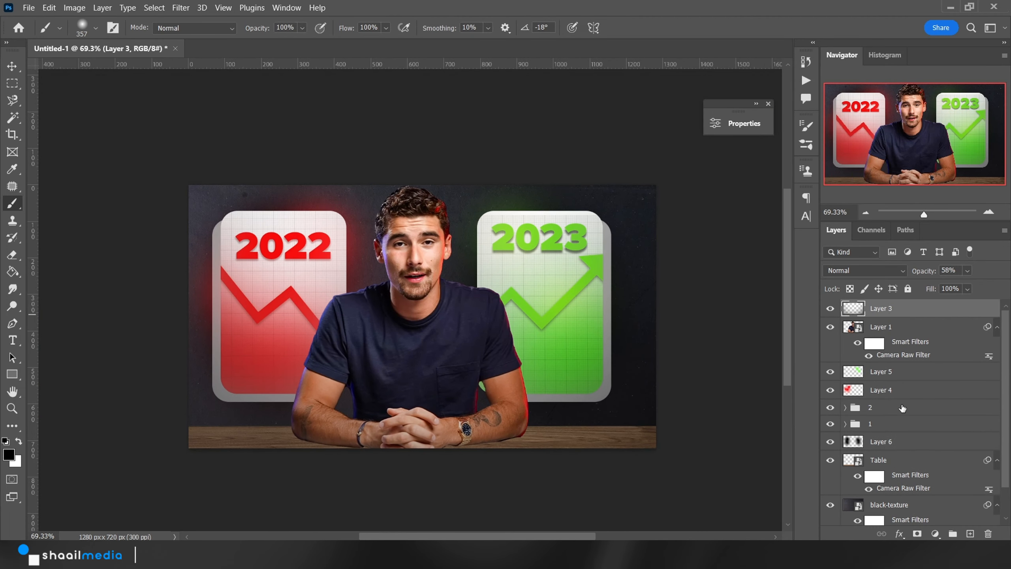
scroll(902, 407, down, 2)
shift+click(903, 514)
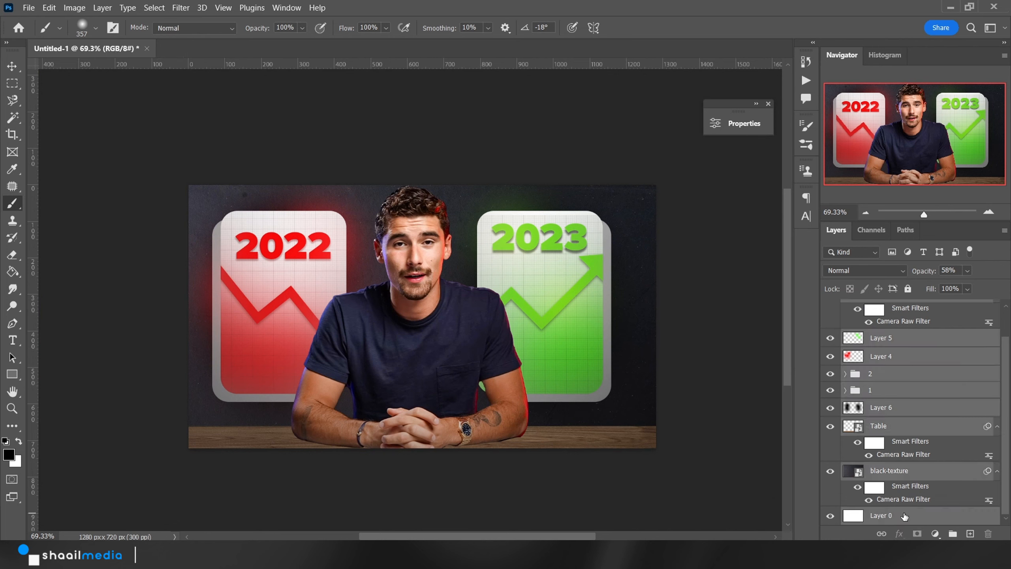
key(ctrl+g)
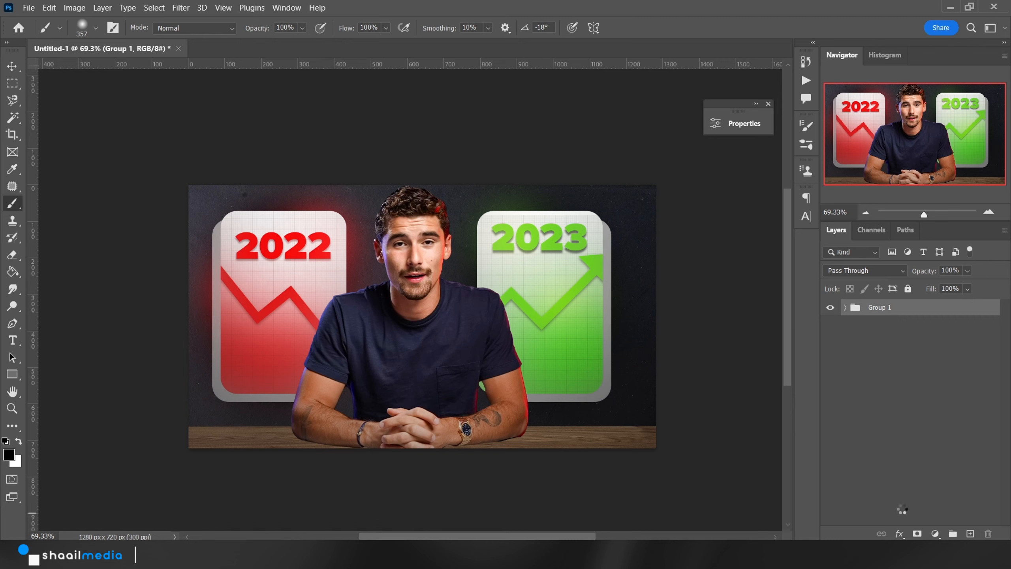
Step: Duplicate the group, merge the copy, cut and paste it onto a new layer cropped to the canvas, and delete the emptied copy layer
key(ctrl+j)
key(ctrl+e)
key(ctrl+a)
key(ctrl+x)
key(ctrl+v)
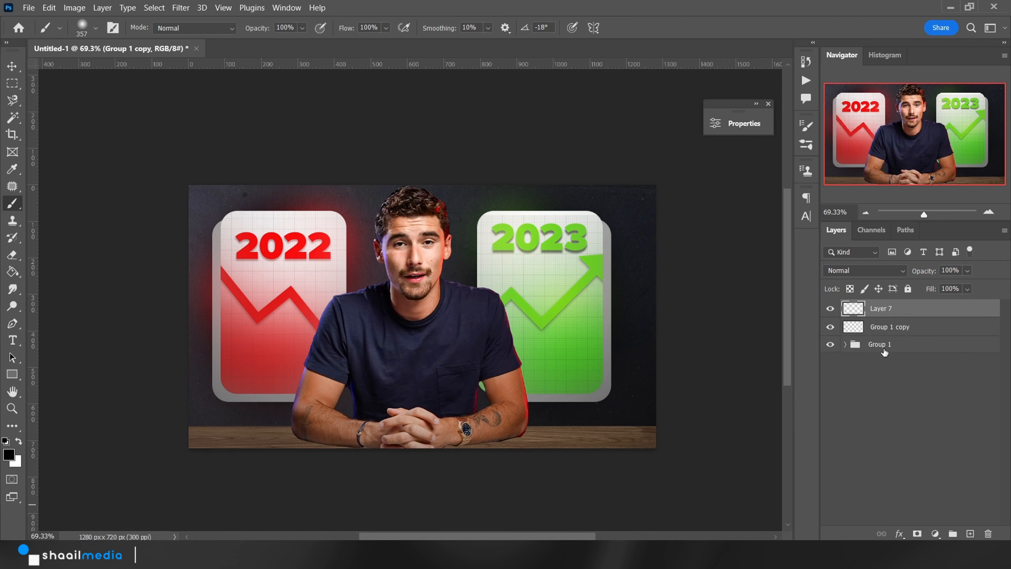
click(880, 335)
key(Delete)
Step: Convert the merged Layer 7 to a smart object and open the Camera Raw Filter on it
right_click(876, 309)
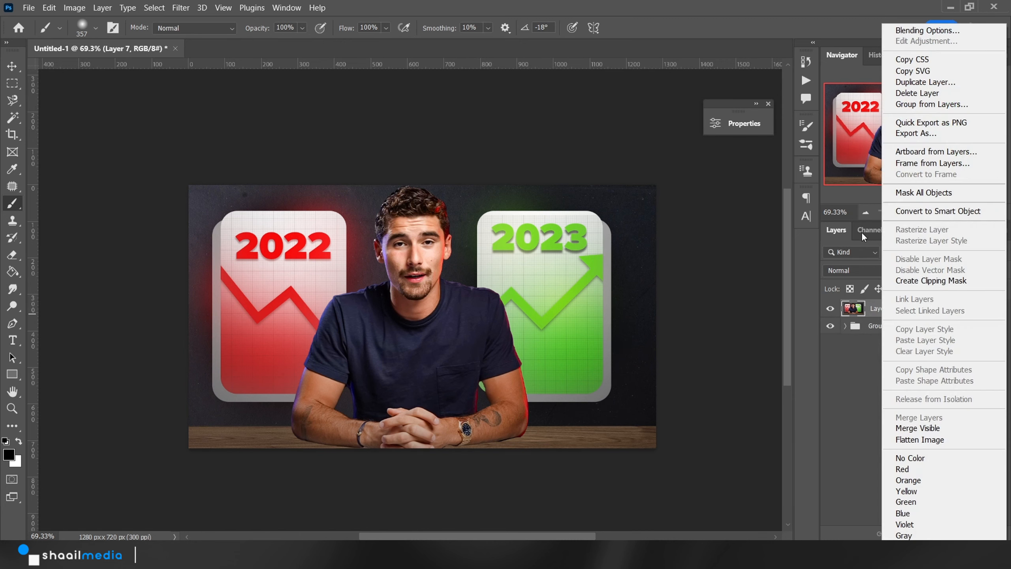
click(910, 210)
click(181, 8)
click(212, 98)
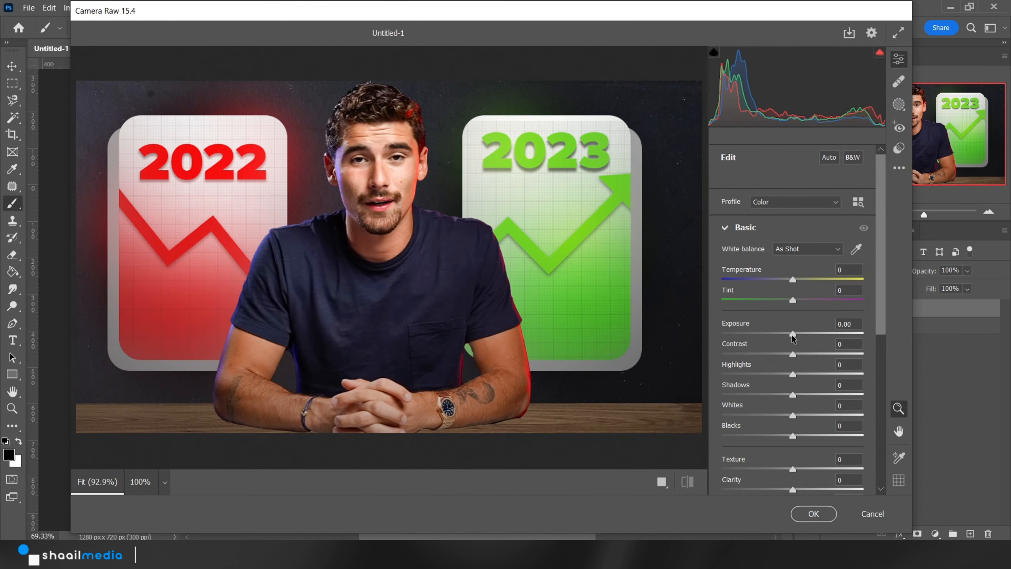
Step: Set exposure +0.30, contrast +11, highlights -23, shadows +12, whites +27, blacks -22, texture +20, clarity +7 and vibrance +14
mouse_move(792, 353)
mouse_down()
mouse_move(803, 354)
mouse_move(798, 334)
mouse_up()
drag(793, 374, 776, 436)
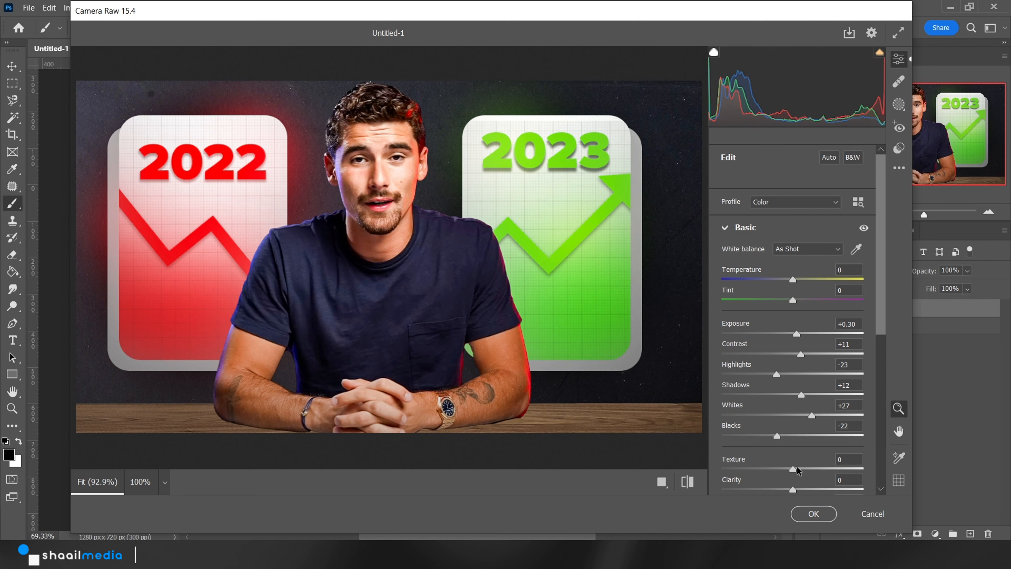
drag(797, 470, 806, 470)
scroll(804, 443, down, 2)
drag(794, 411, 802, 414)
Step: Darken the image edges with an Optics vignette of -45
scroll(800, 438, down, 4)
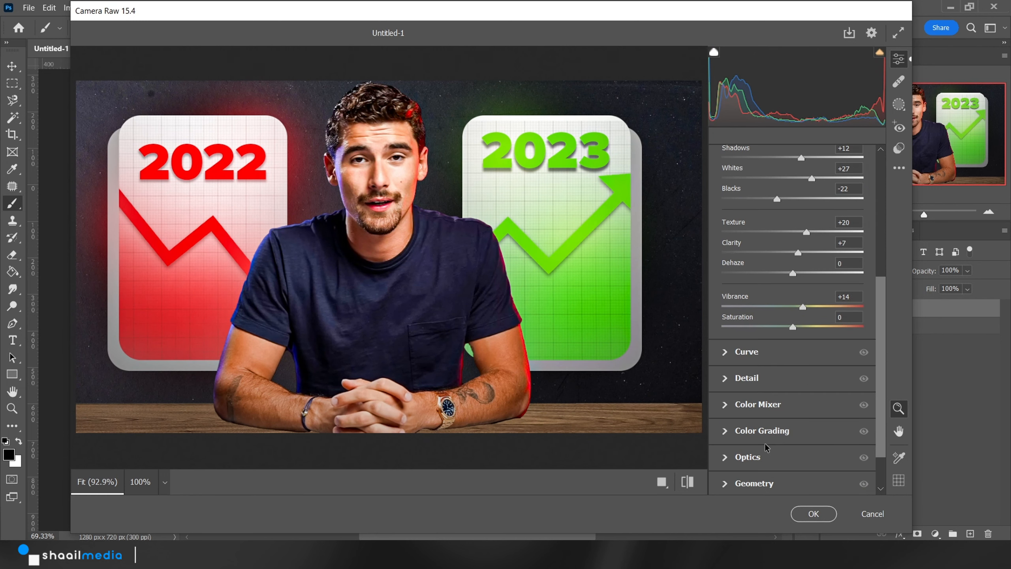
click(764, 454)
drag(793, 419, 758, 417)
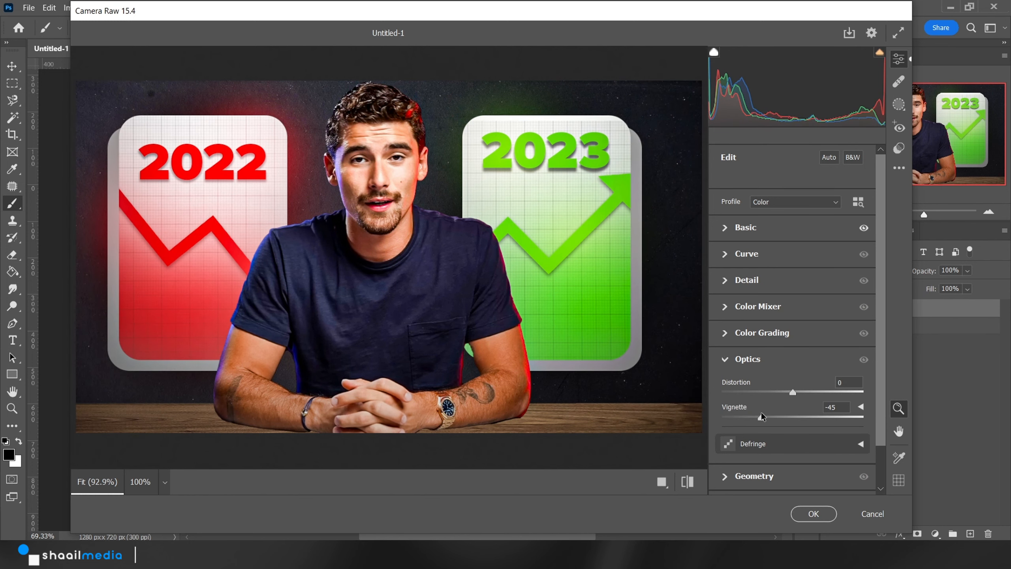
Step: Refine the basic adjustments to exposure +0.10, contrast +9, shadows +19, whites +15 and blacks -15, and apply the Camera Raw Filter
click(758, 231)
click(792, 263)
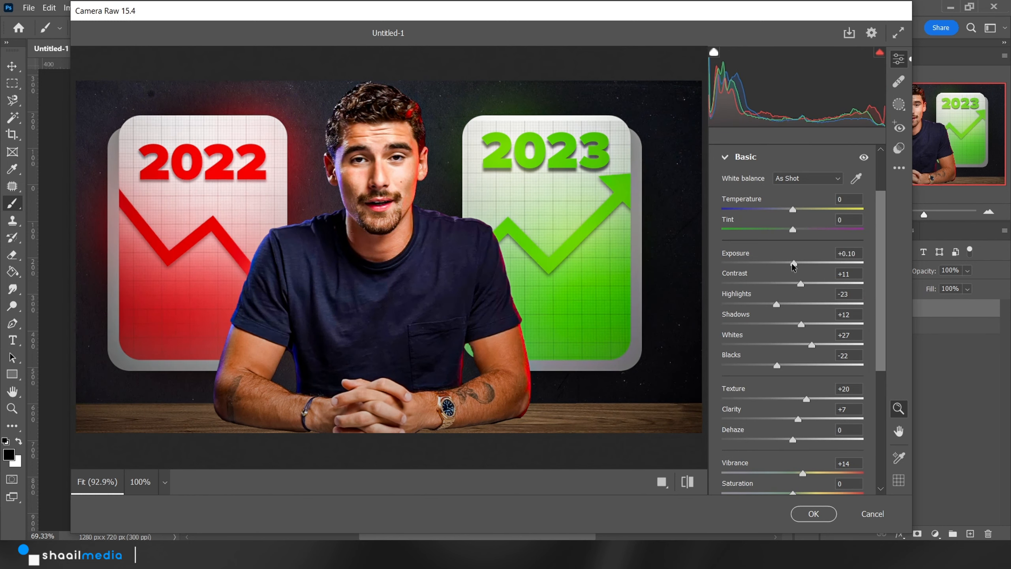
drag(800, 283, 799, 284)
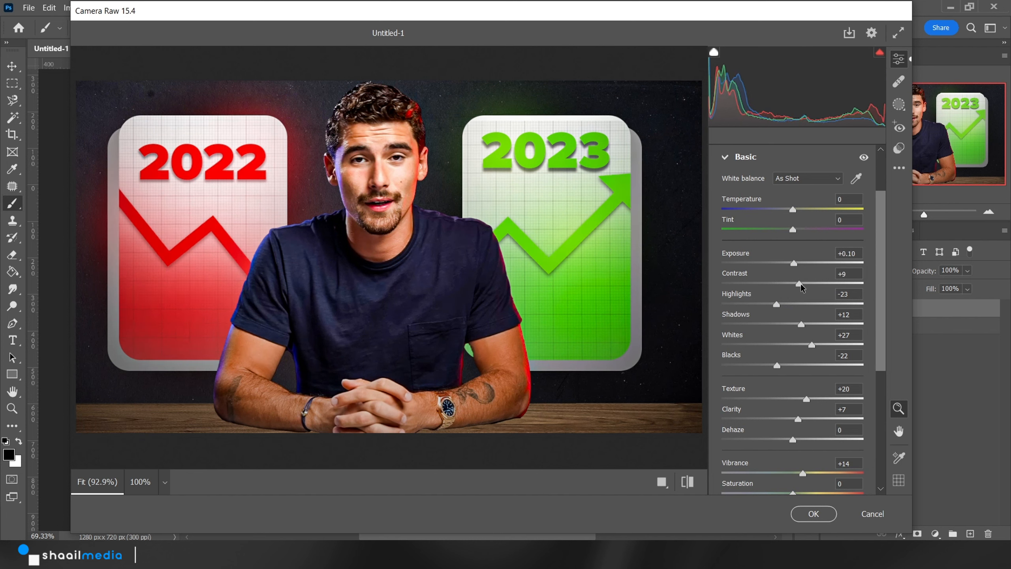
mouse_move(811, 344)
mouse_down()
mouse_move(798, 345)
mouse_move(790, 326)
mouse_move(806, 328)
mouse_up()
drag(767, 367, 782, 367)
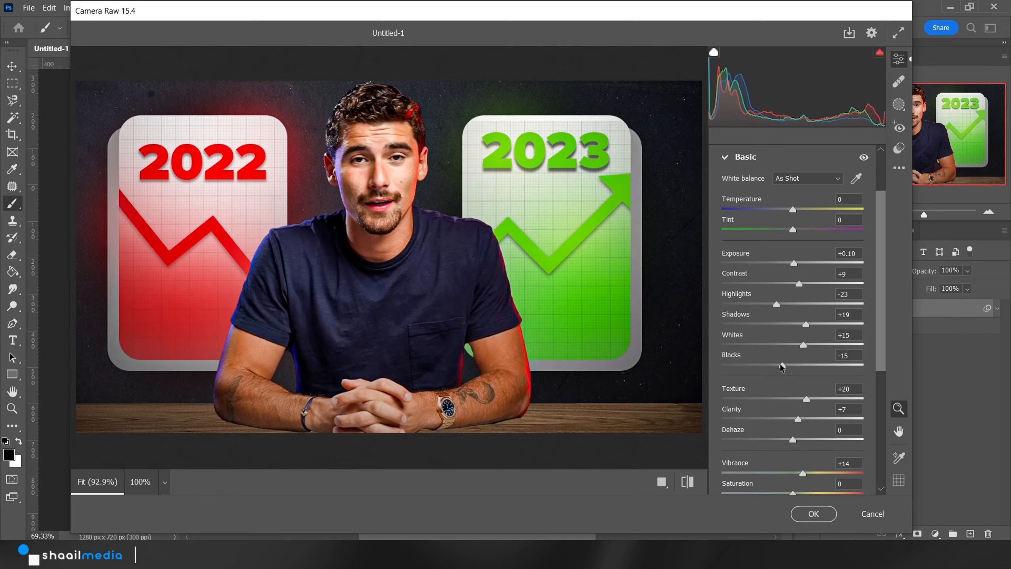
click(814, 514)
scroll(659, 392, down, 2)
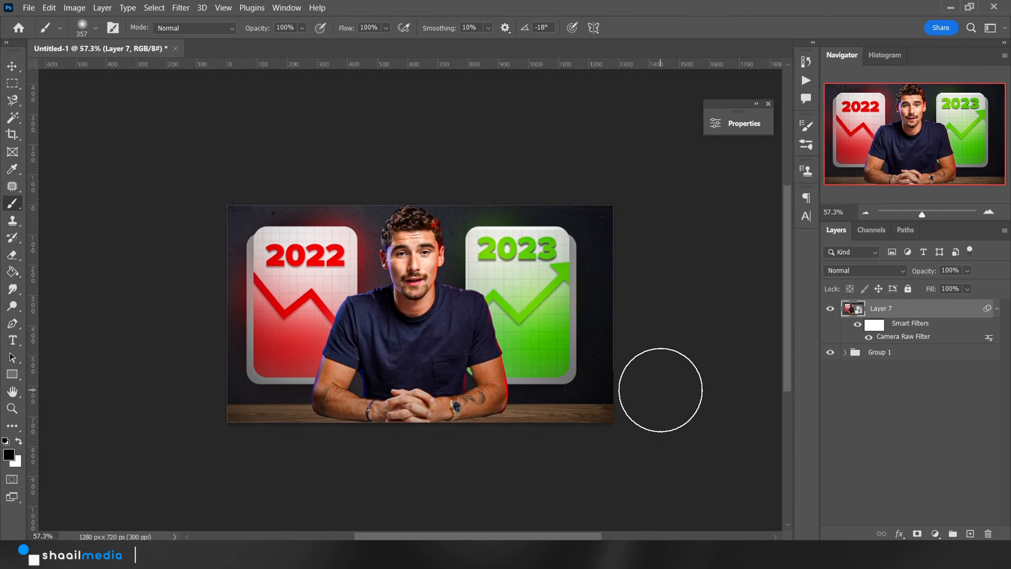
drag(616, 382, 581, 360)
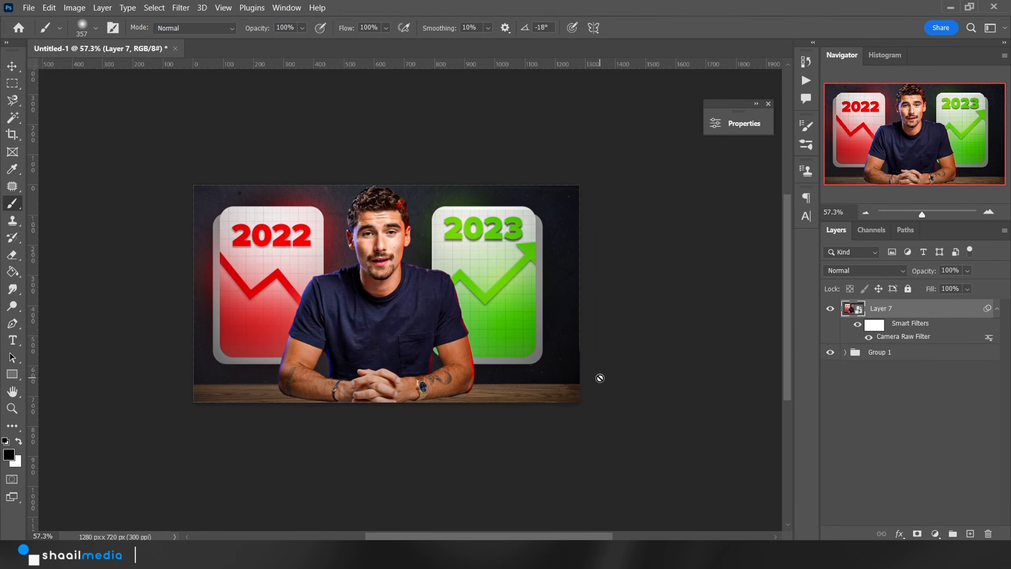